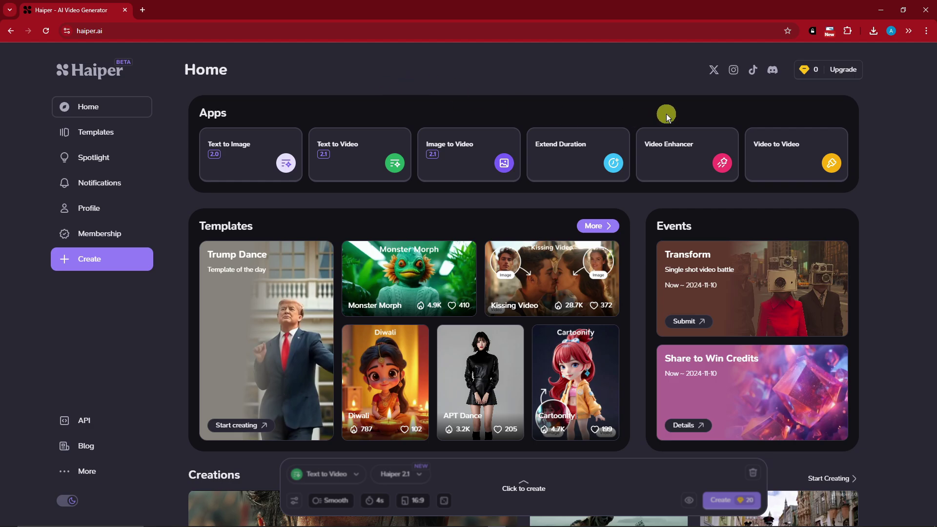
- Open the membership page and review the credits and features of the Free, Explorer, Pro and Ultra plans
click(822, 72)
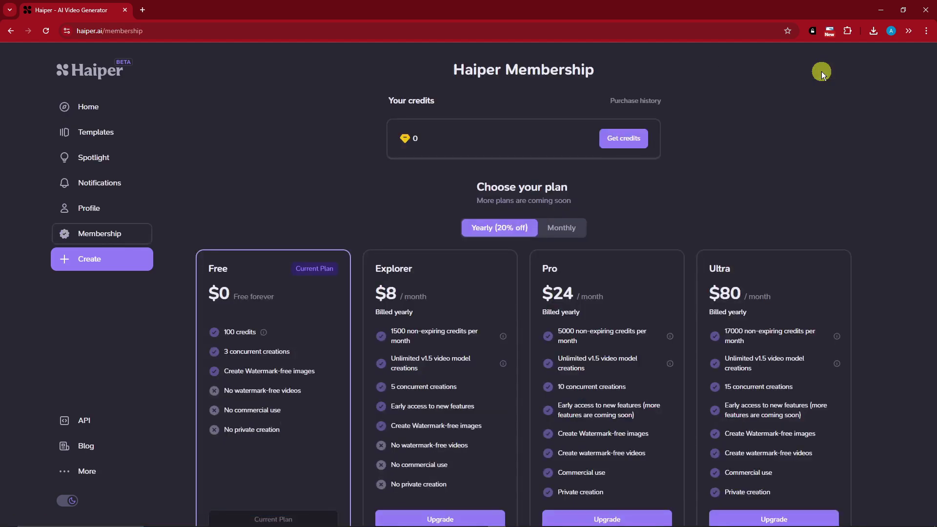
scroll(307, 230, down, 3)
scroll(280, 197, up, 2)
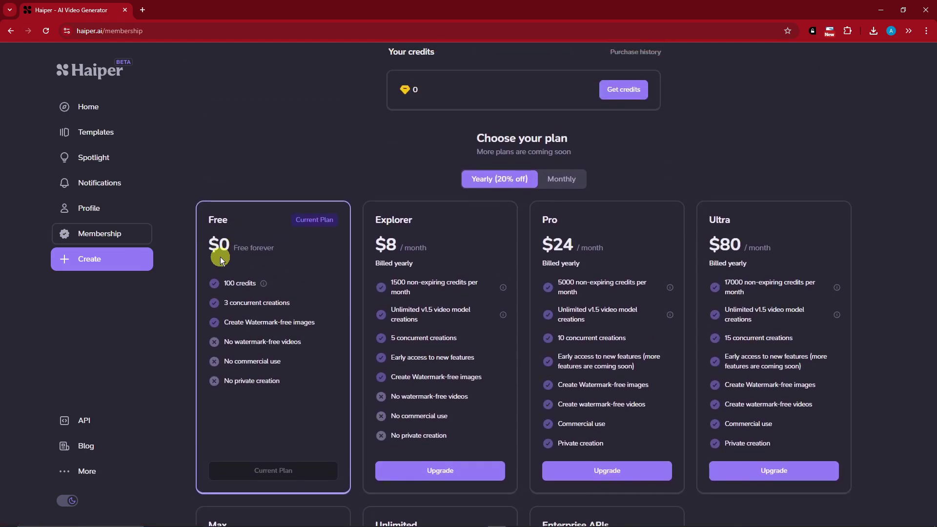
mouse_move(265, 285)
scroll(440, 230, down, 1)
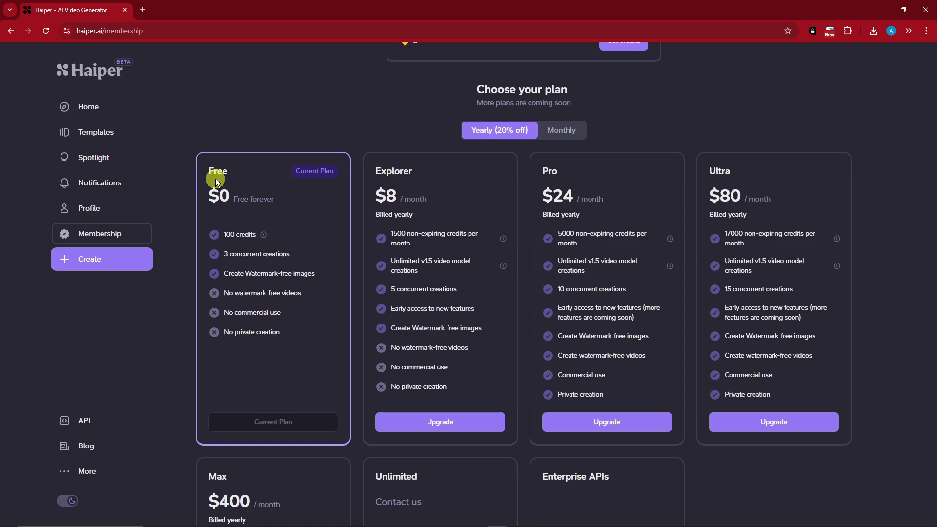
scroll(271, 206, up, 2)
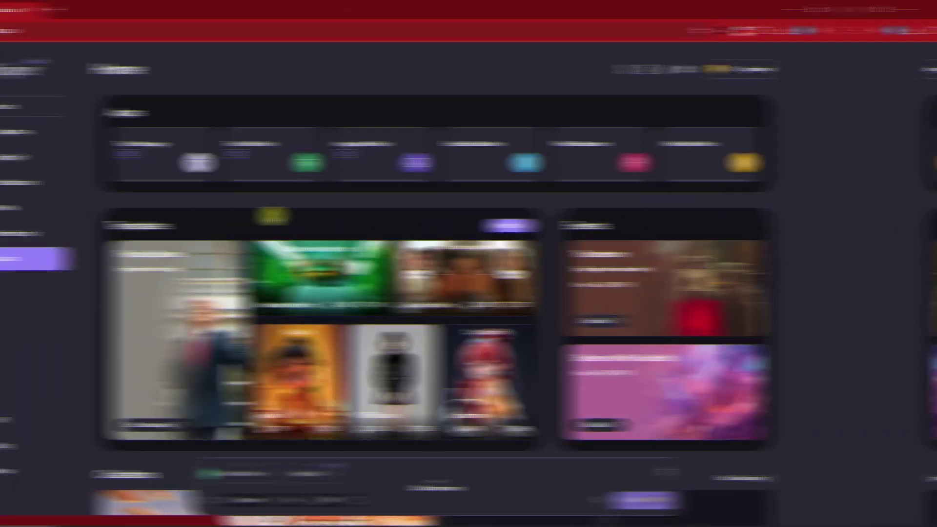
- Browse the community videos in the Creations gallery on the home page
scroll(362, 210, down, 10)
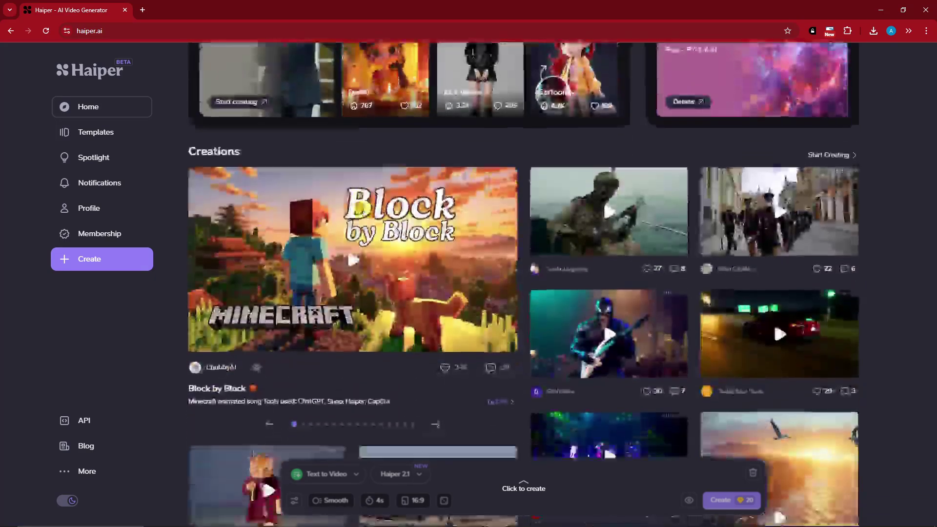
scroll(362, 210, down, 1)
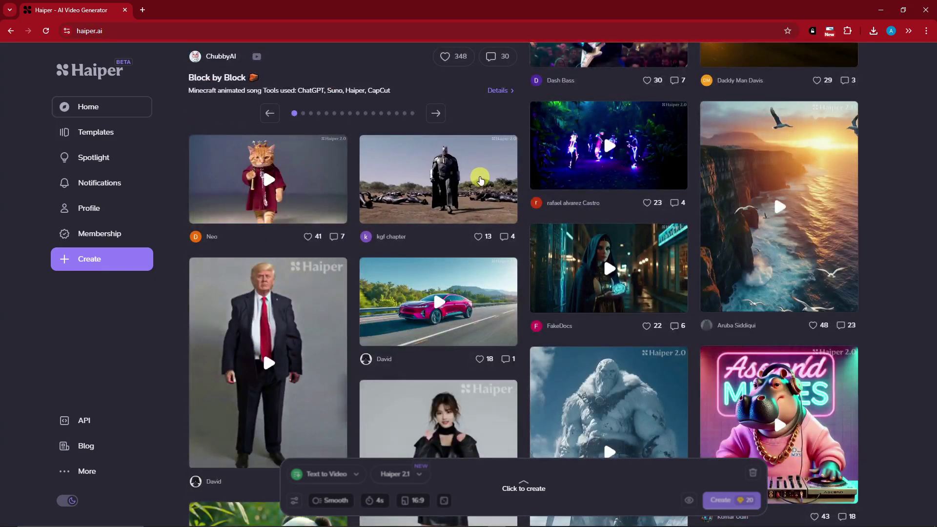
scroll(483, 180, down, 2)
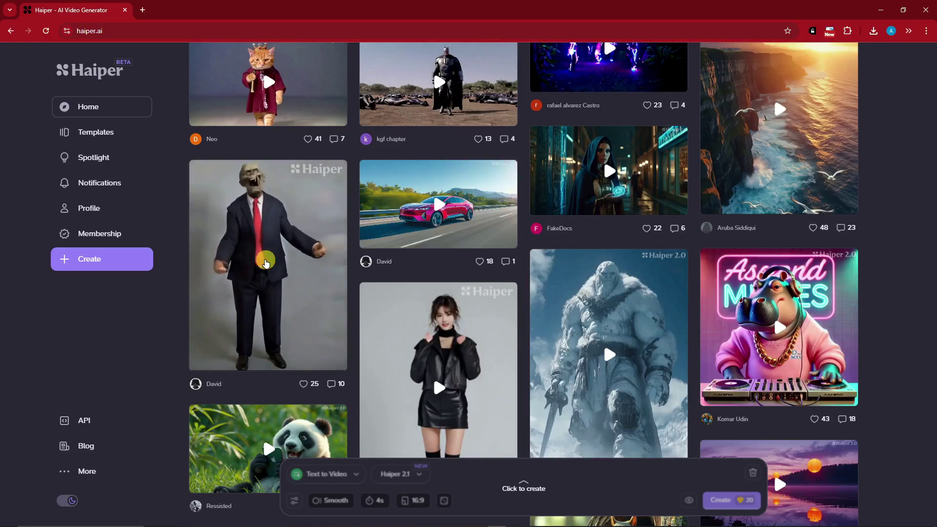
scroll(268, 273, up, 3)
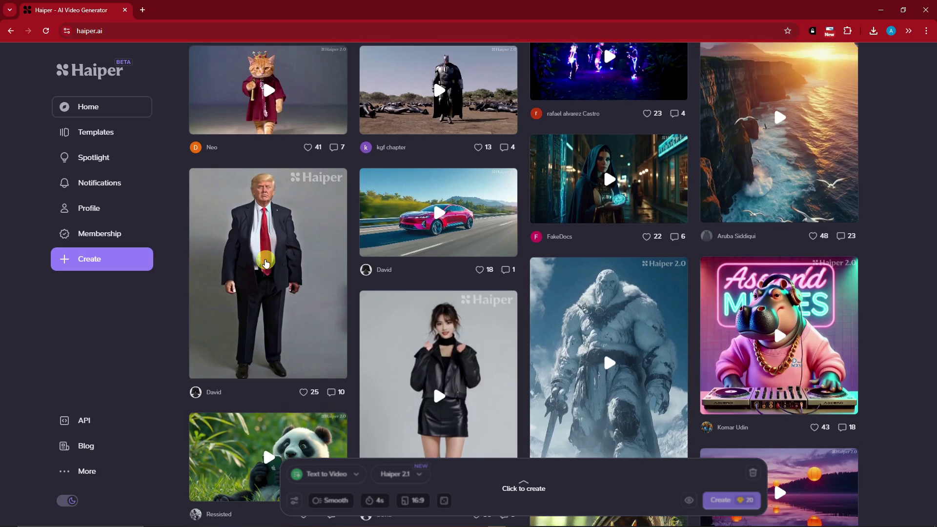
scroll(523, 287, up, 2)
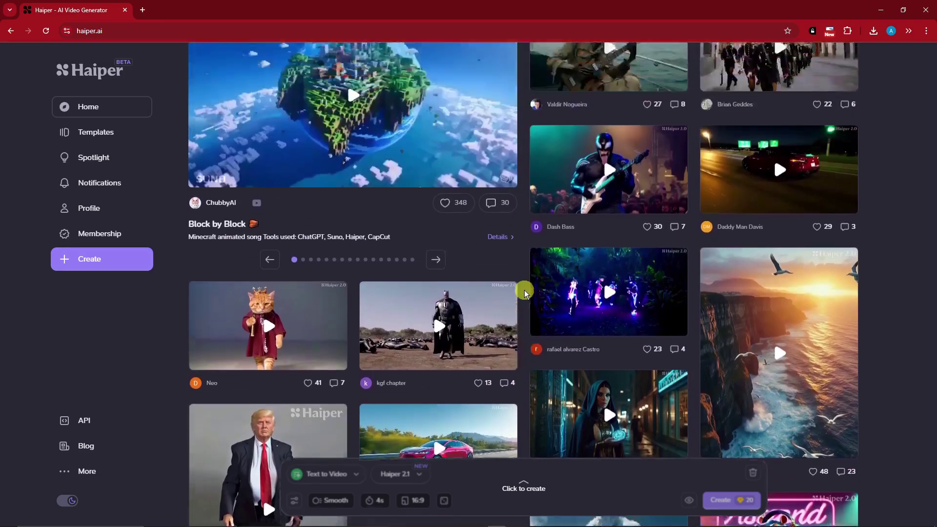
- Play the gallery video of the caped figure walking among bodies past its content warning, and close it
click(476, 315)
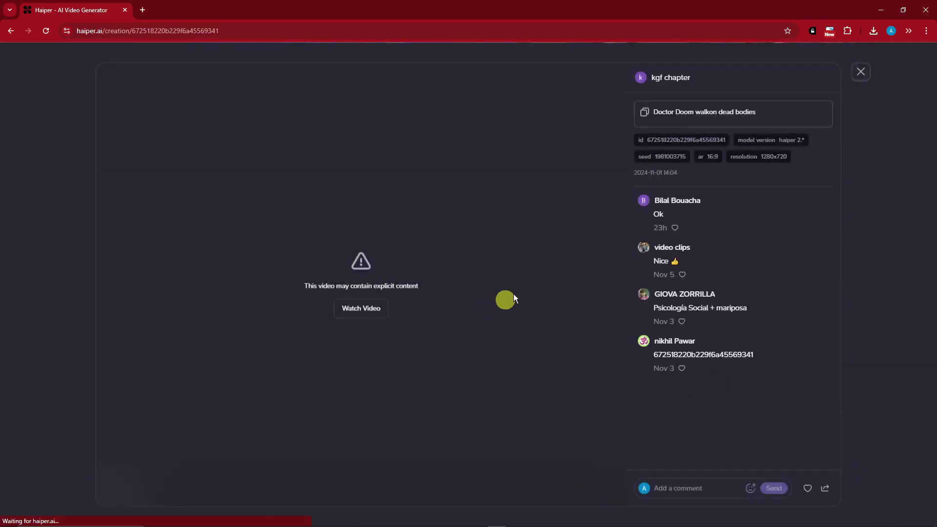
click(862, 72)
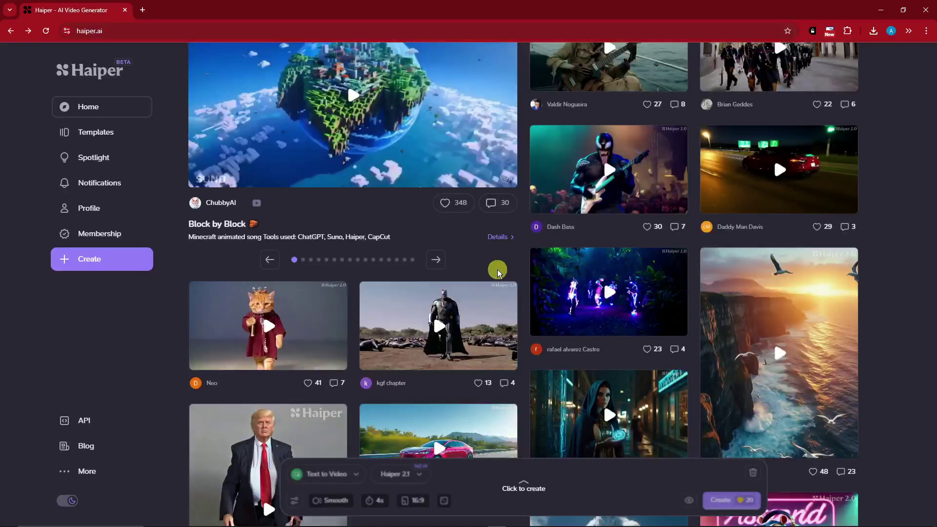
scroll(523, 282, down, 3)
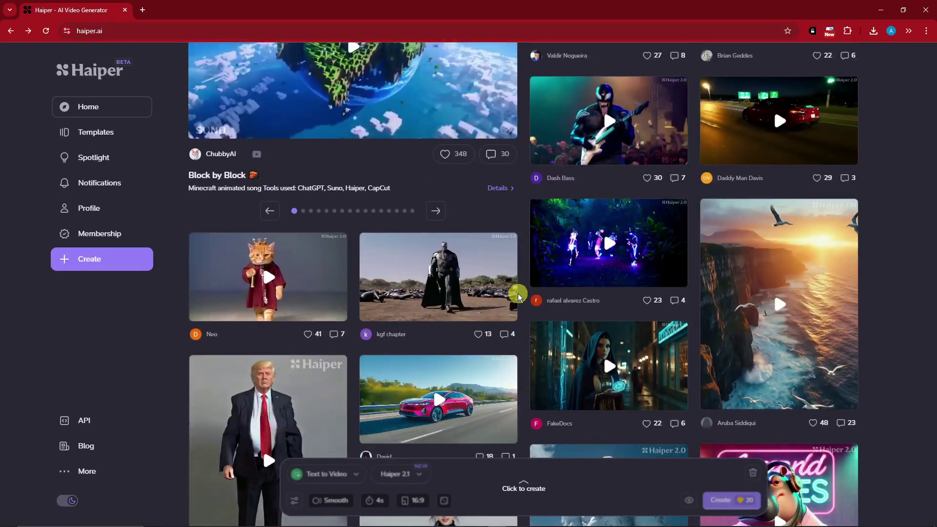
scroll(518, 294, down, 3)
click(418, 110)
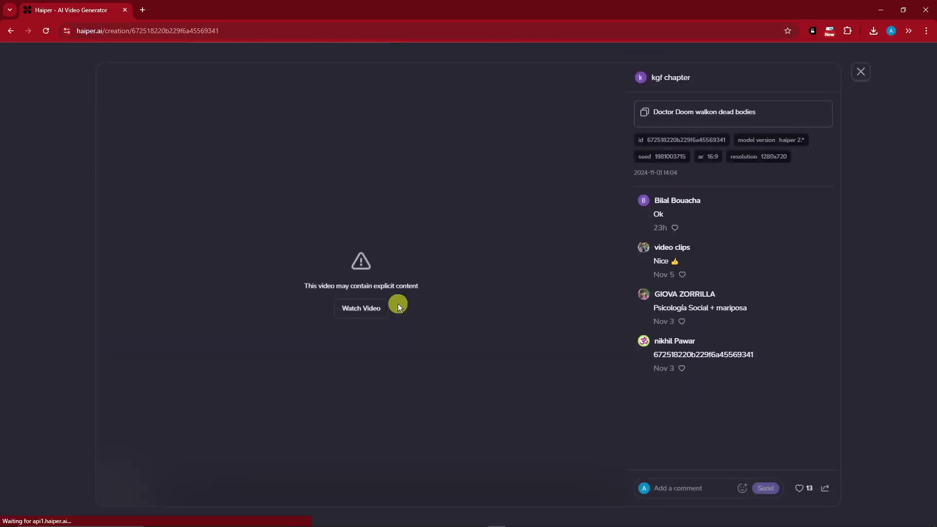
click(362, 310)
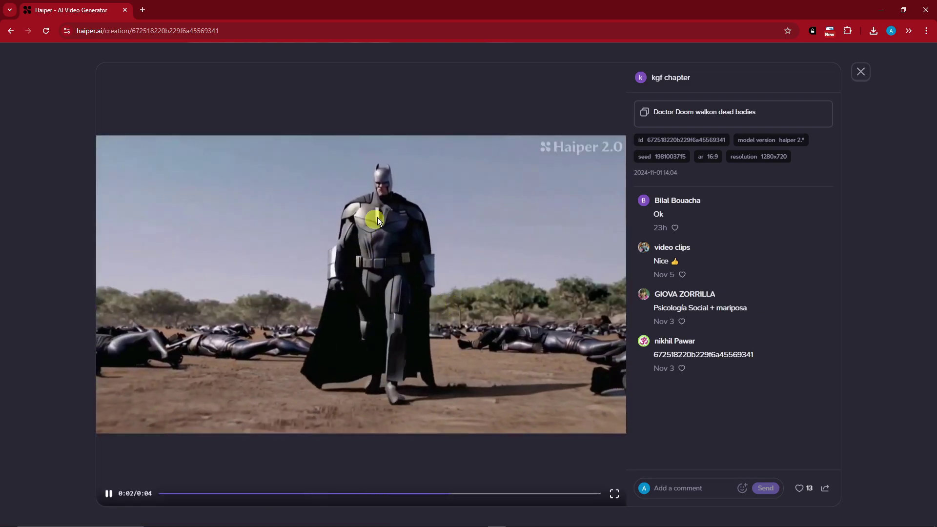
click(862, 72)
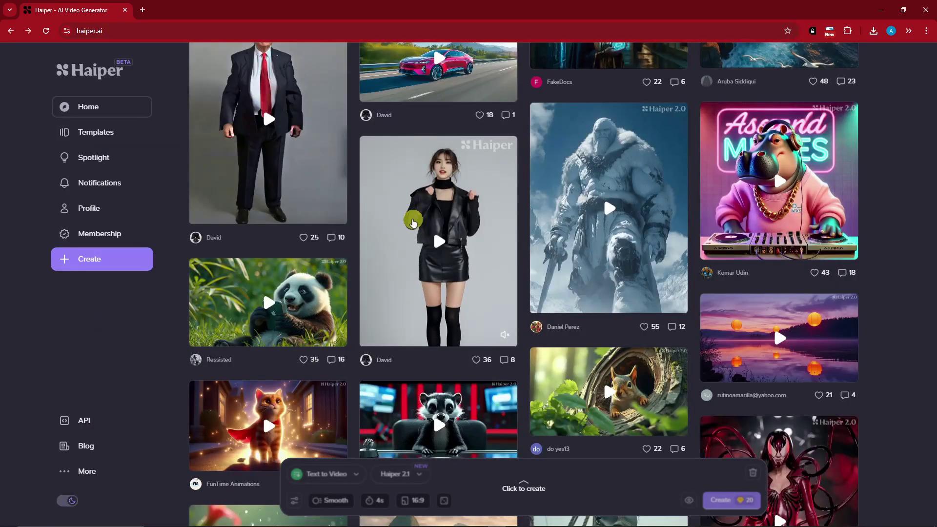
- Preview the dancing woman, snow giant and panda videos from the gallery, closing each one
click(417, 218)
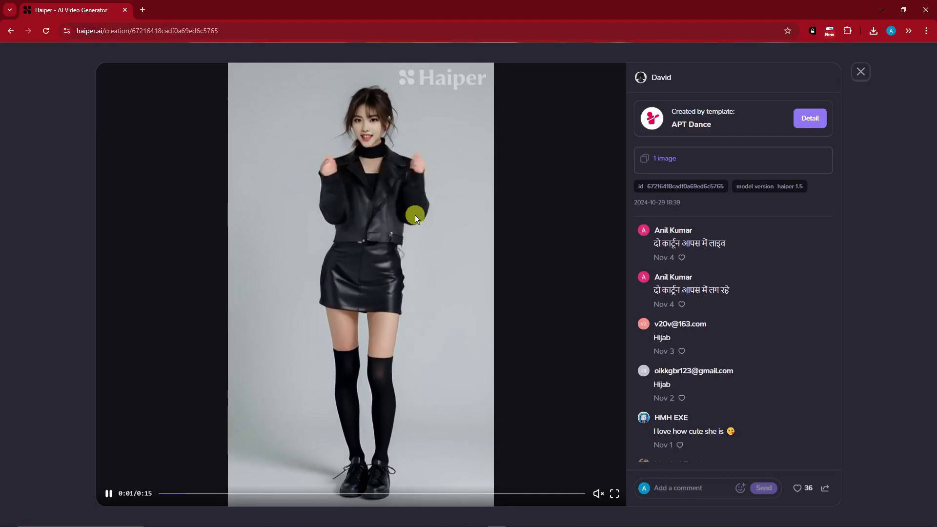
click(866, 73)
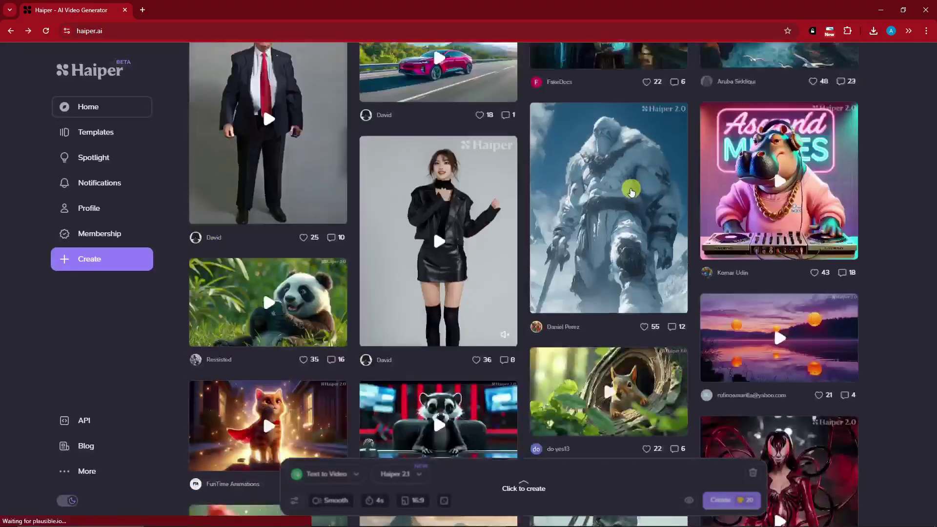
click(632, 191)
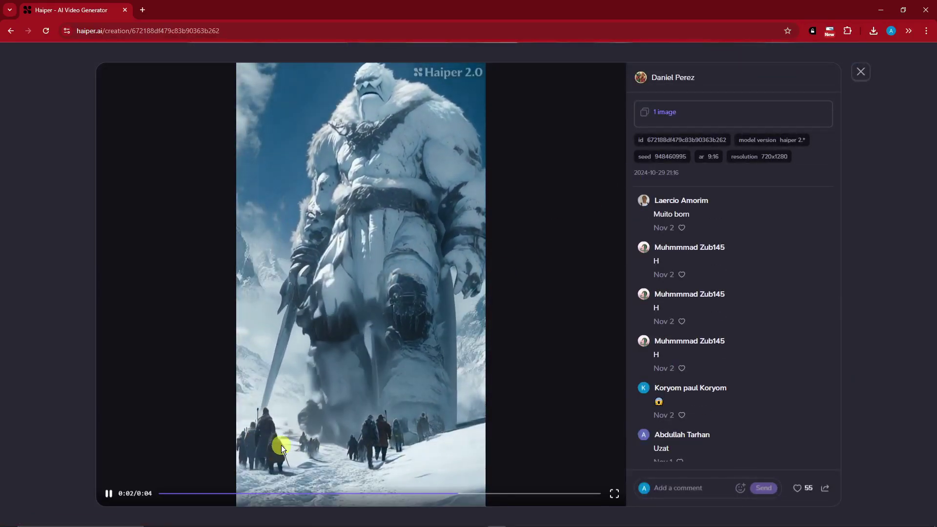
click(861, 72)
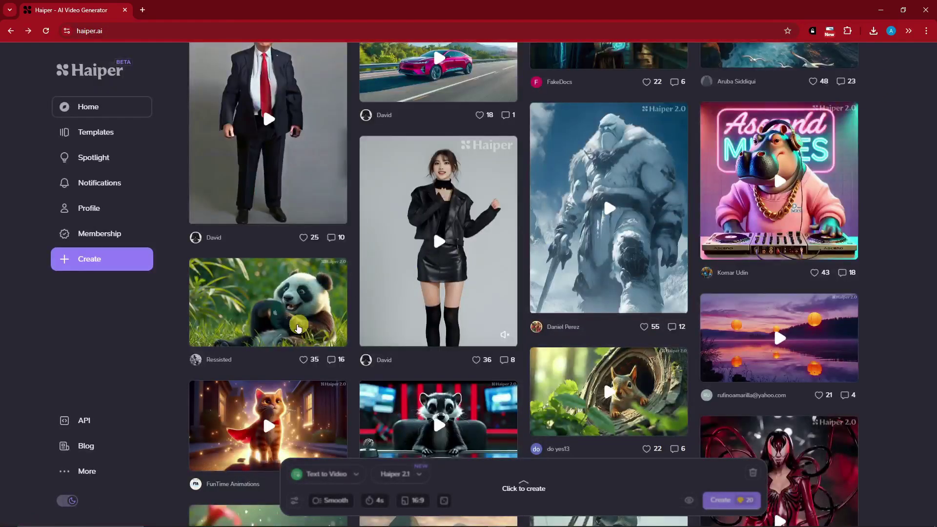
click(285, 314)
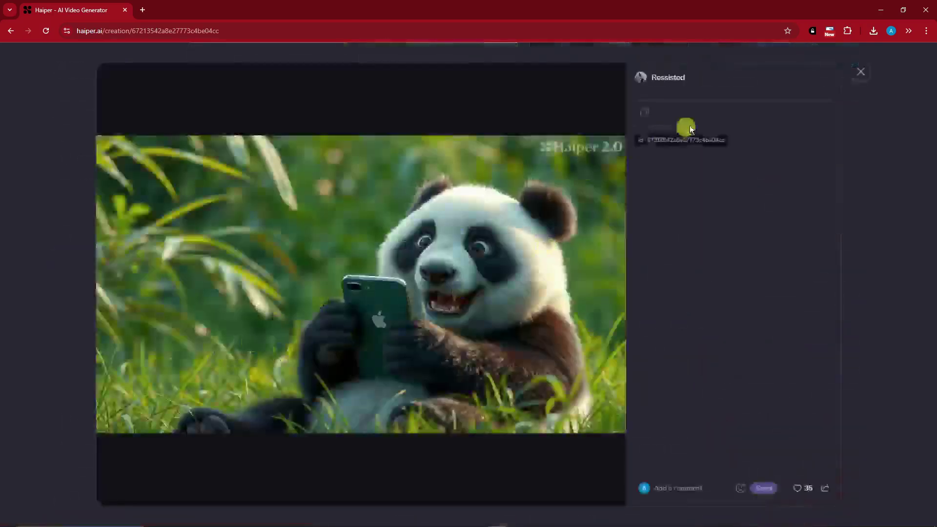
click(862, 75)
- Expand the creation bar on the home page and check its available creation modes and model versions
scroll(318, 262, up, 5)
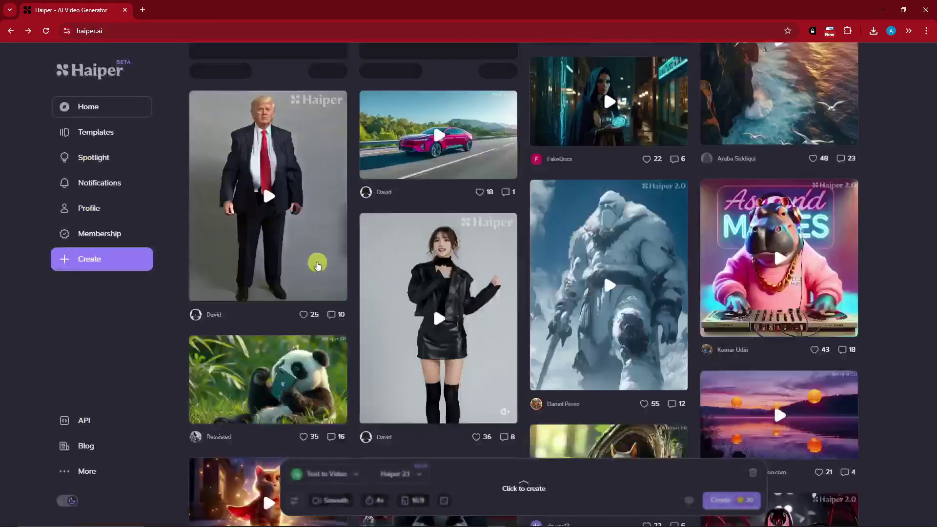
scroll(340, 244, up, 6)
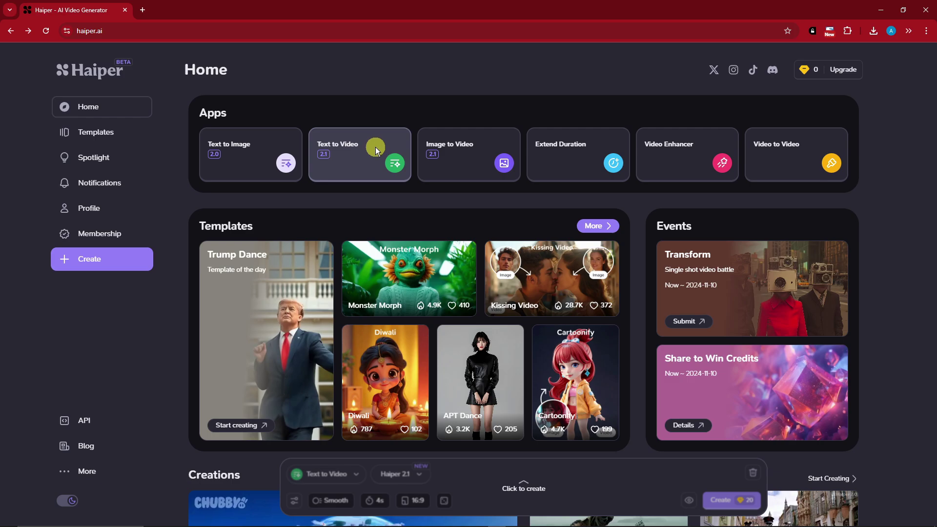
click(527, 487)
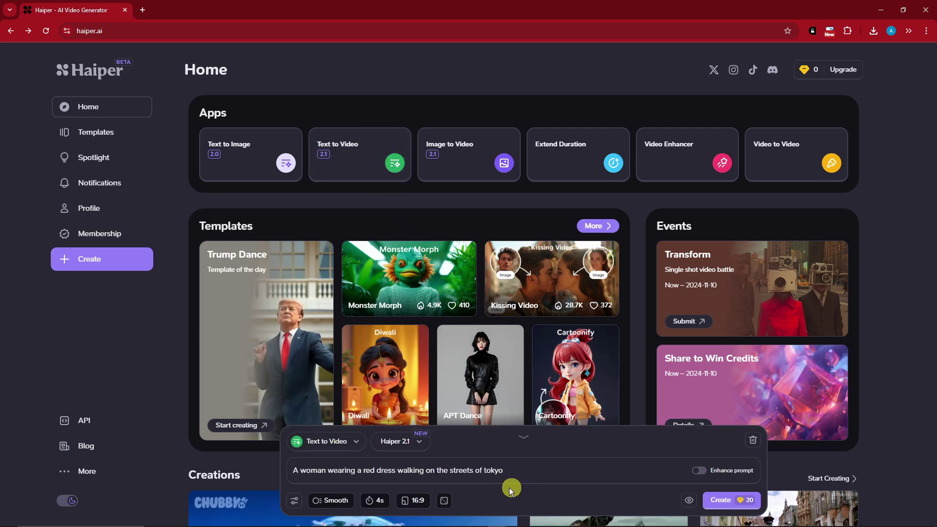
click(332, 442)
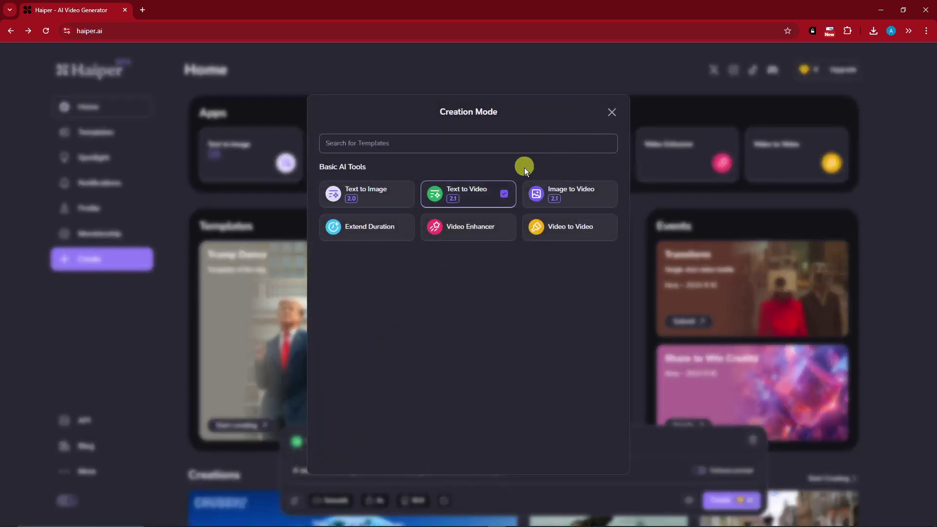
click(615, 110)
click(419, 441)
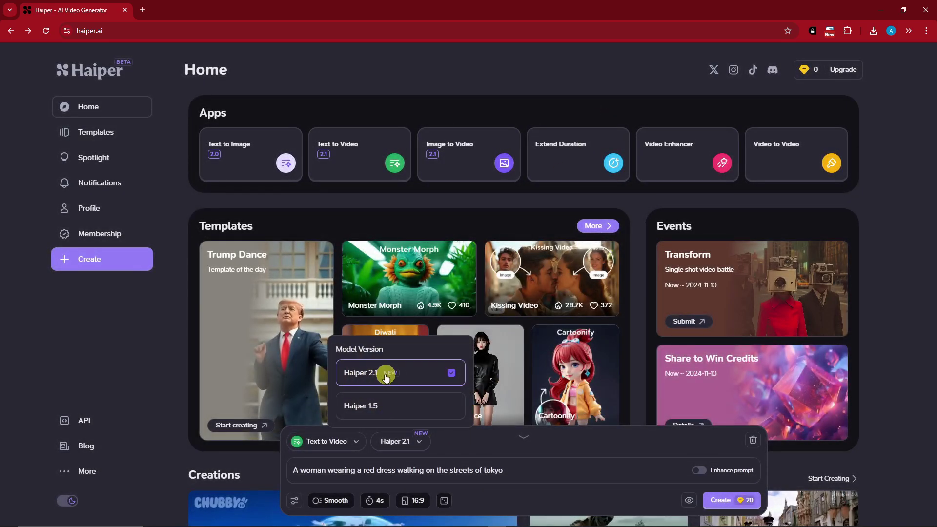
- Change the dress colour in the text-to-video prompt to "black"
click(528, 469)
drag(534, 469, 279, 472)
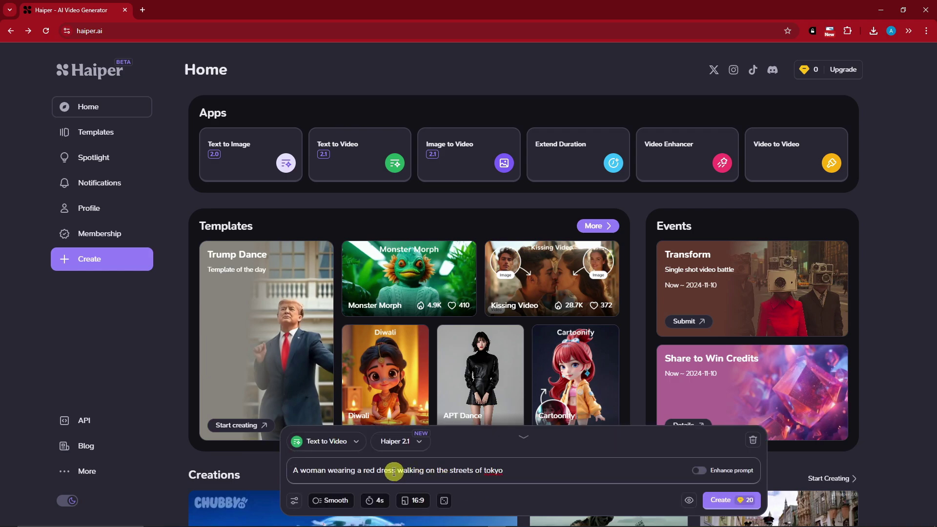
click(373, 471)
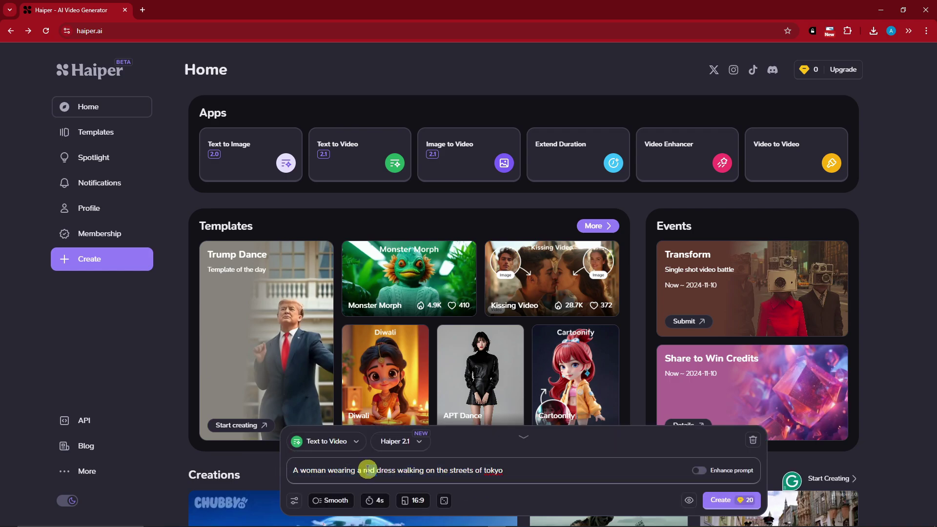
text(black)
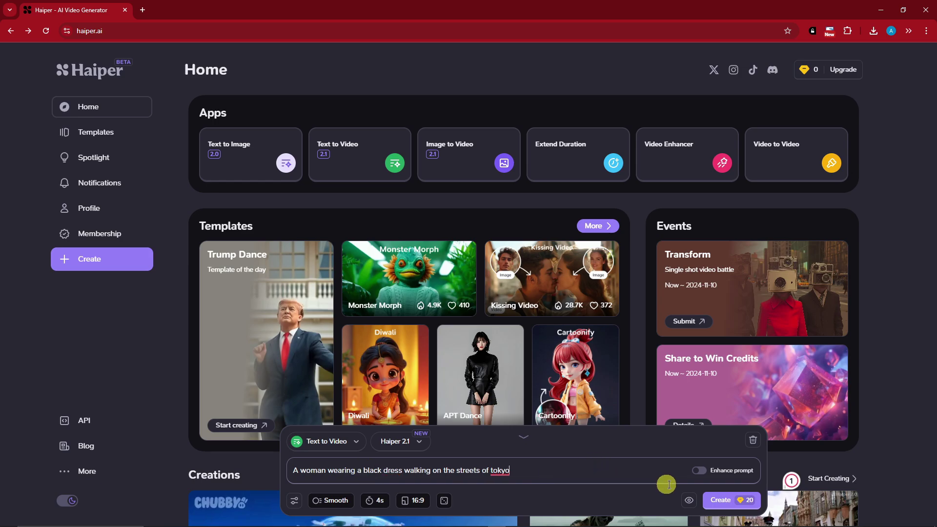
- Review the duration, mode and aspect ratio options in the video generation settings
click(296, 503)
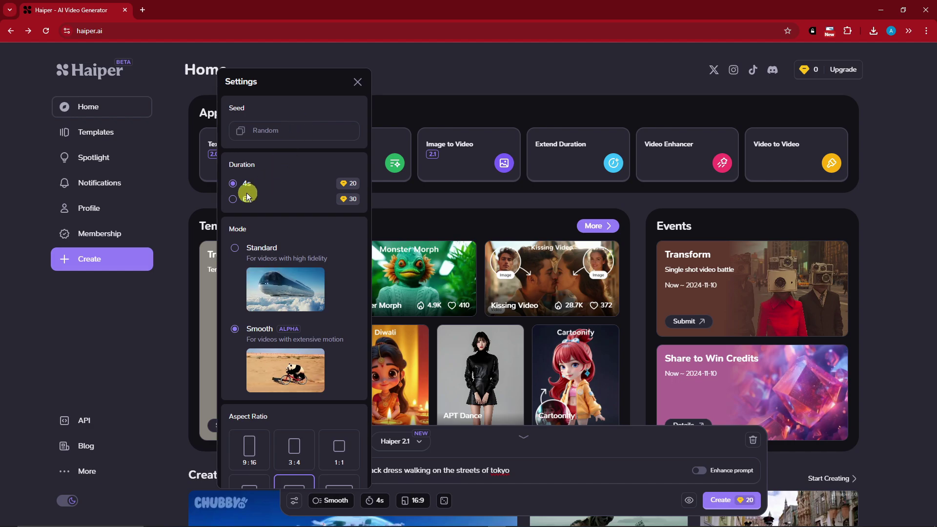
scroll(244, 208, down, 1)
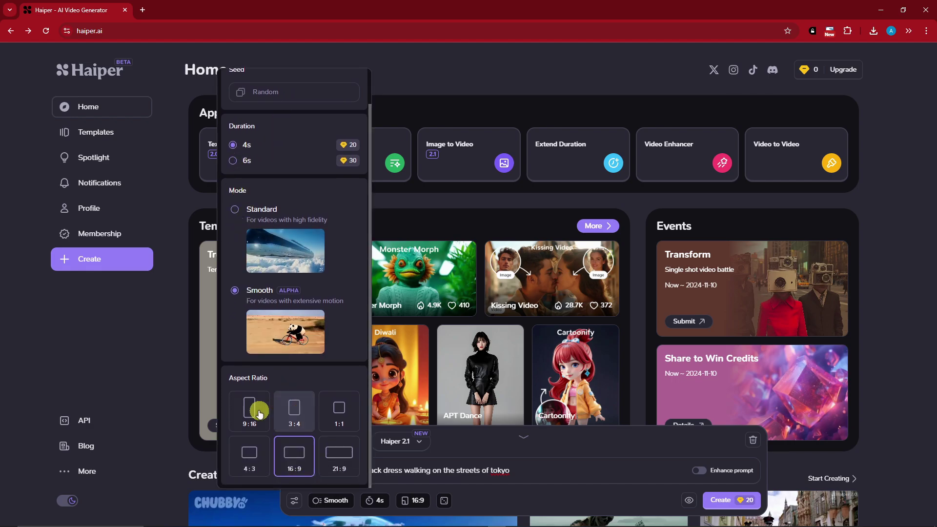
click(550, 473)
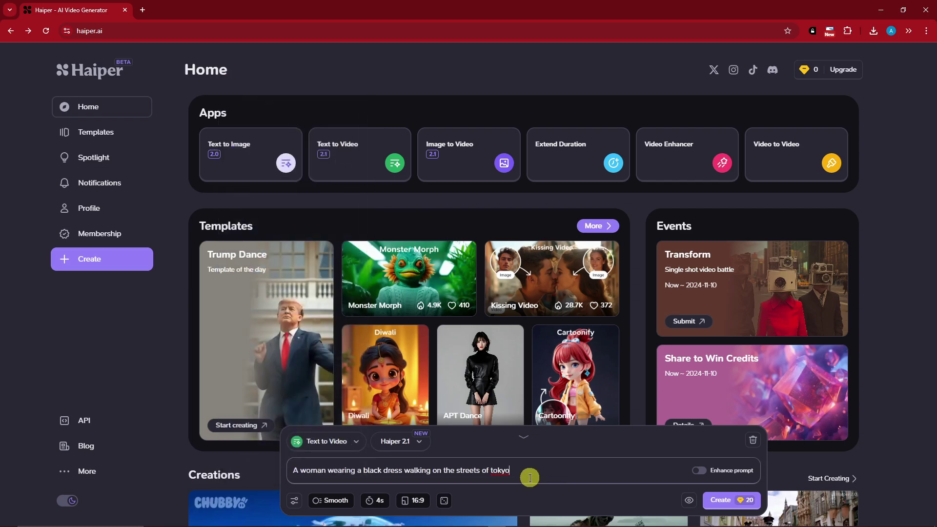
click(372, 501)
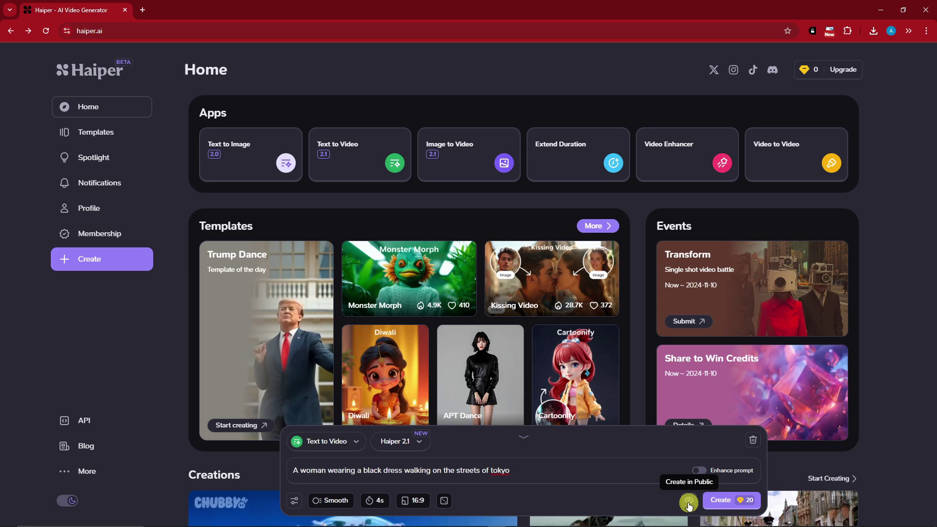
- Generate the video from the prompt "A woman wearing a black dress walking on the streets of tokyo"
click(700, 474)
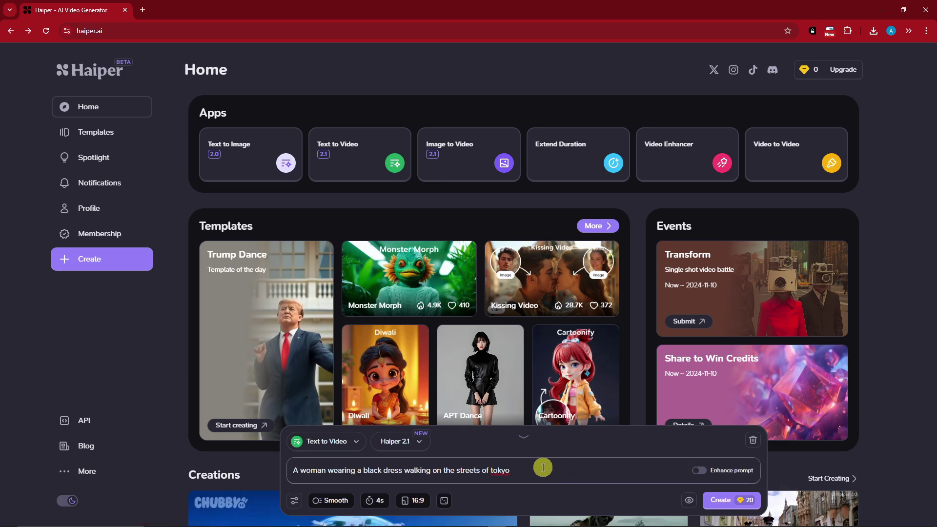
drag(541, 473, 272, 469)
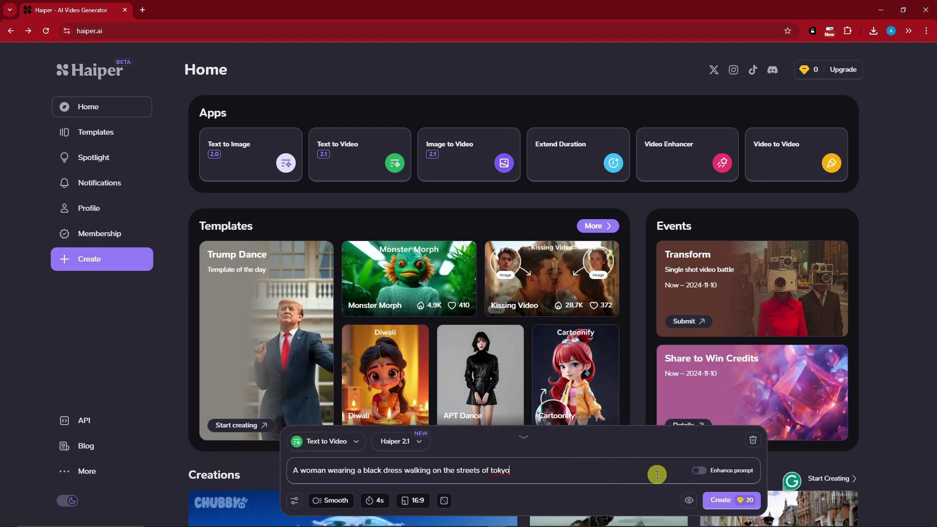
click(723, 503)
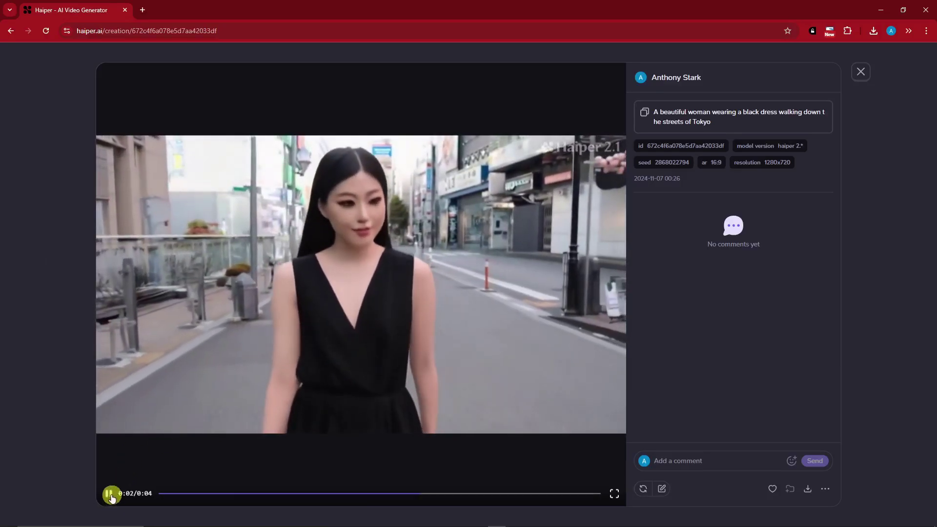
- Pause the video of the woman in the black dress and close it
click(111, 495)
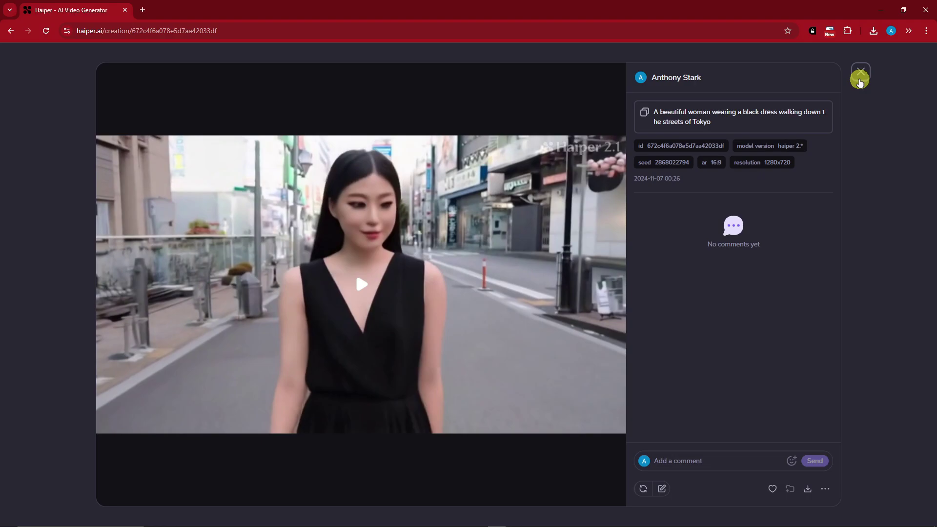
click(860, 76)
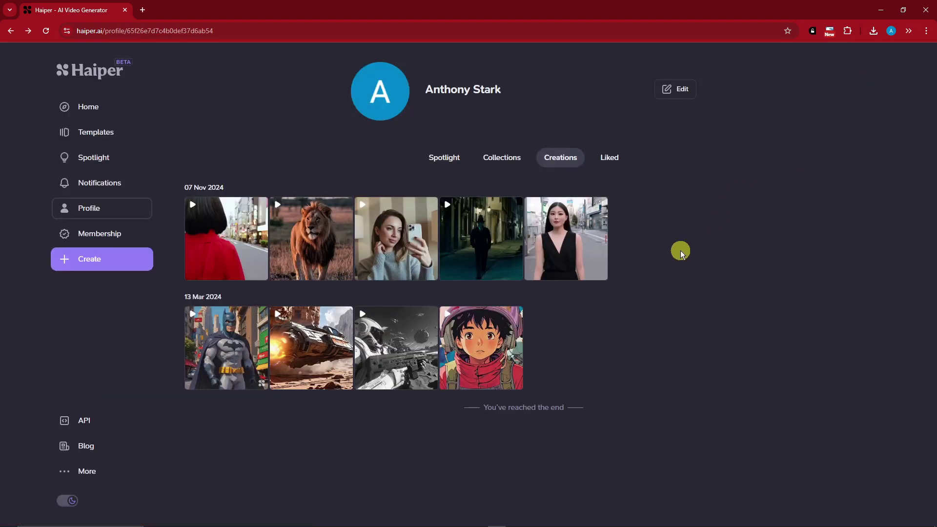
- Open the detective video from the profile's creations, review the clip against its prompt, and close it
click(477, 247)
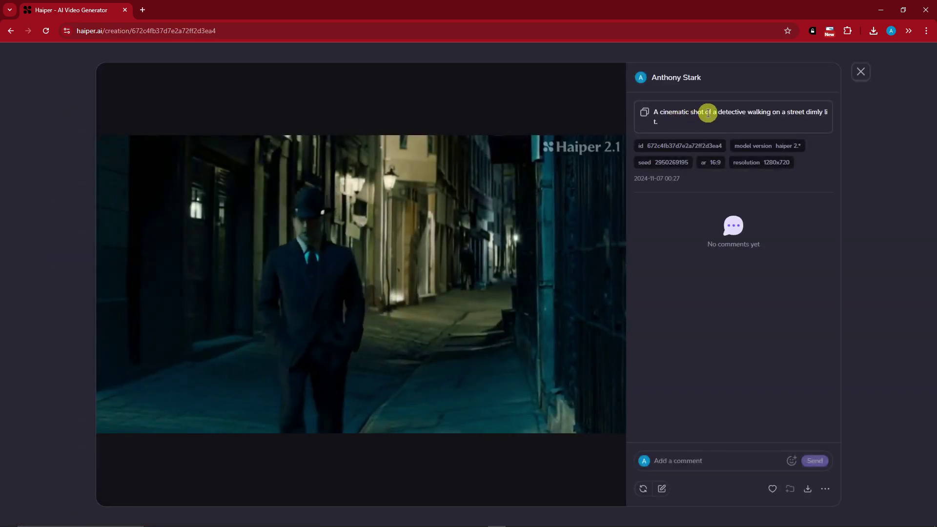
mouse_move(353, 268)
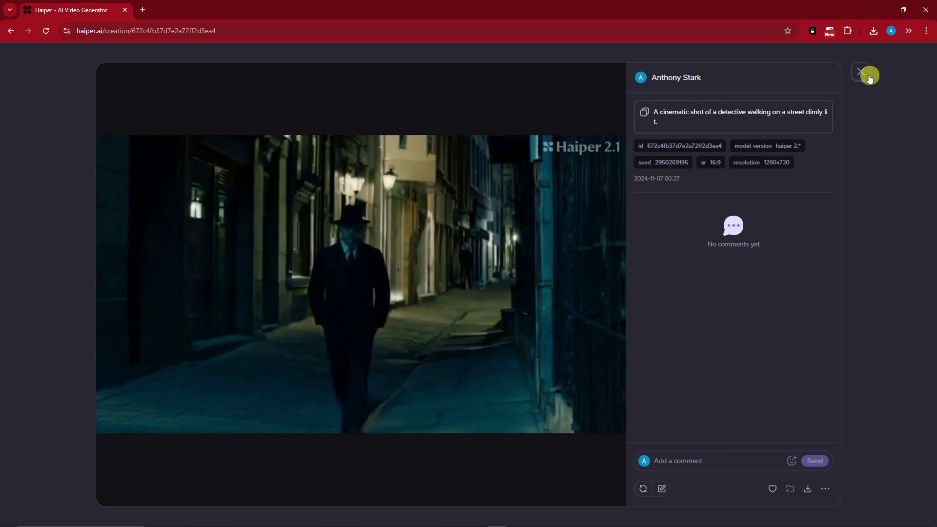
mouse_move(279, 310)
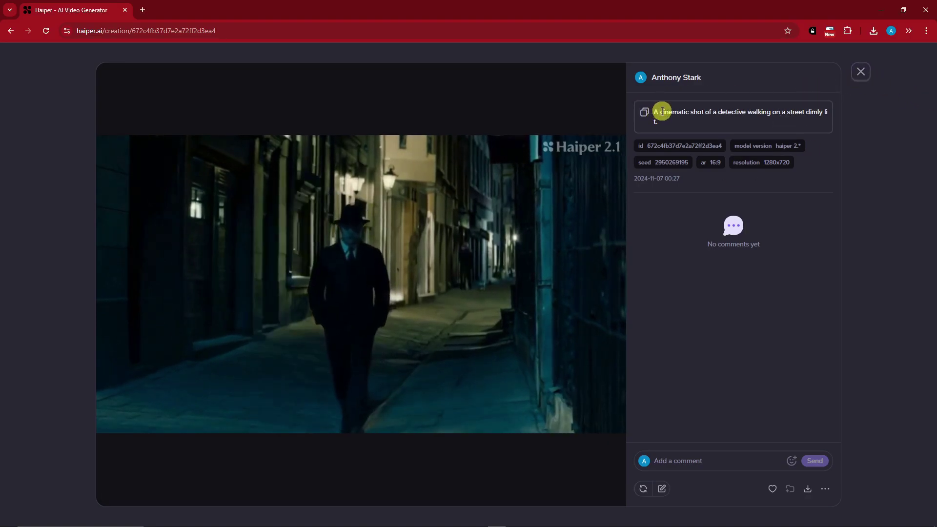
drag(662, 111, 704, 111)
drag(656, 111, 768, 111)
click(771, 112)
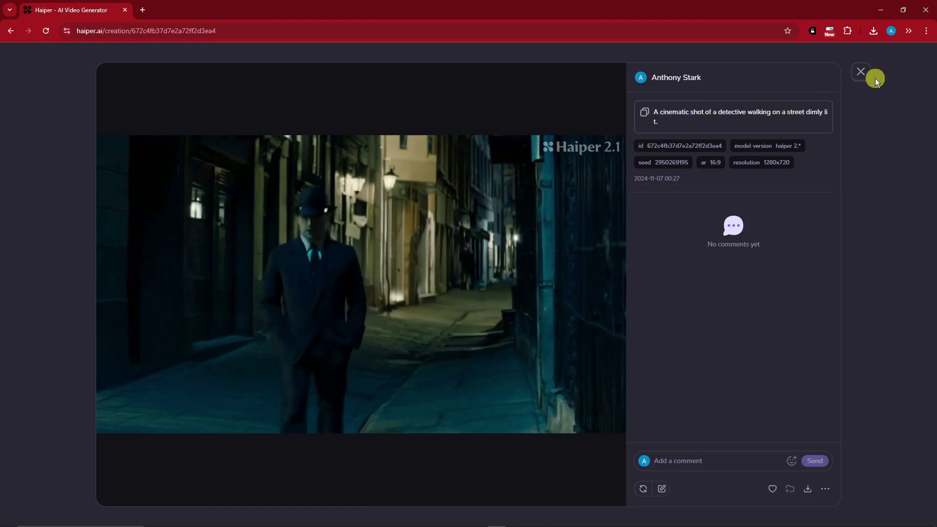
mouse_move(238, 277)
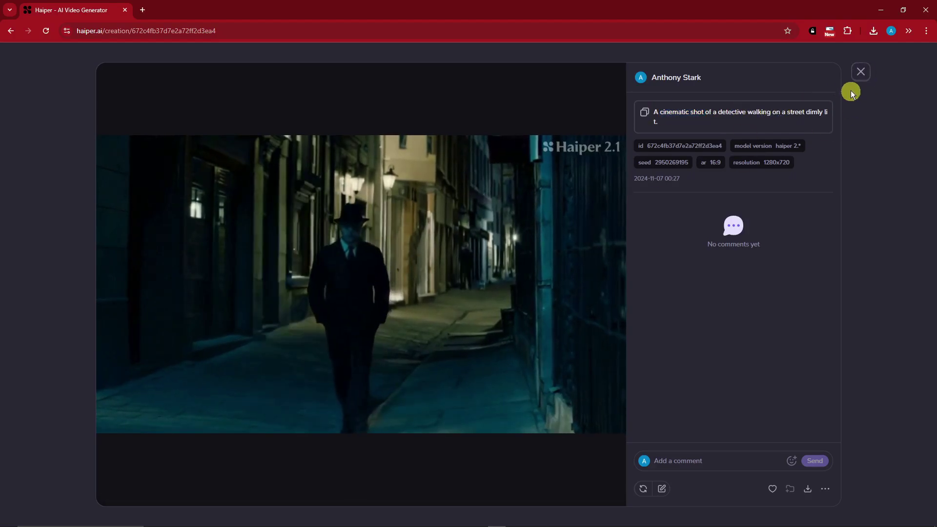
click(861, 71)
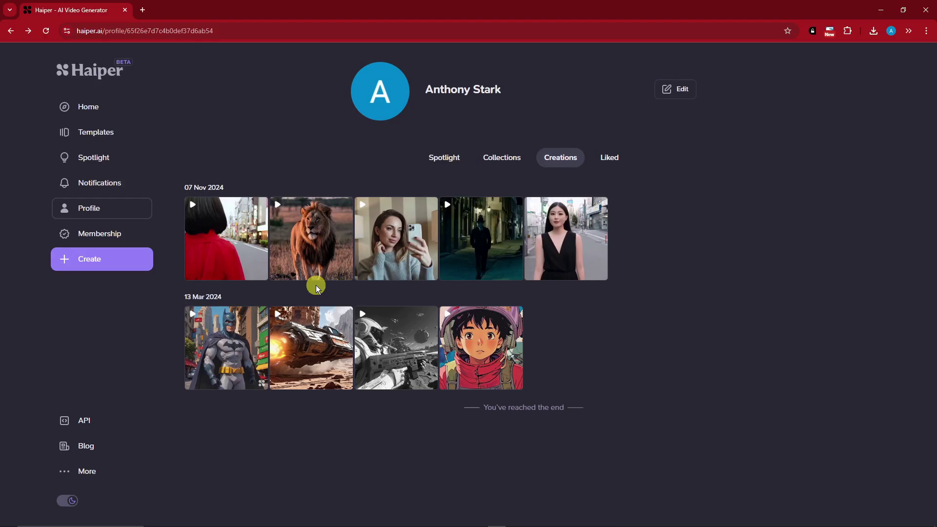
- Reopen the detective video and examine its download and additional options, including sharing and visibility
click(502, 236)
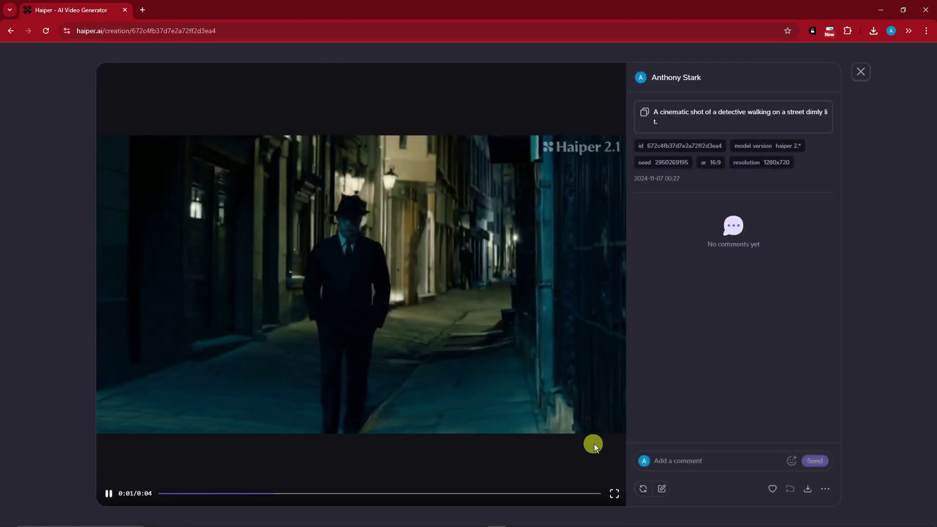
mouse_move(810, 490)
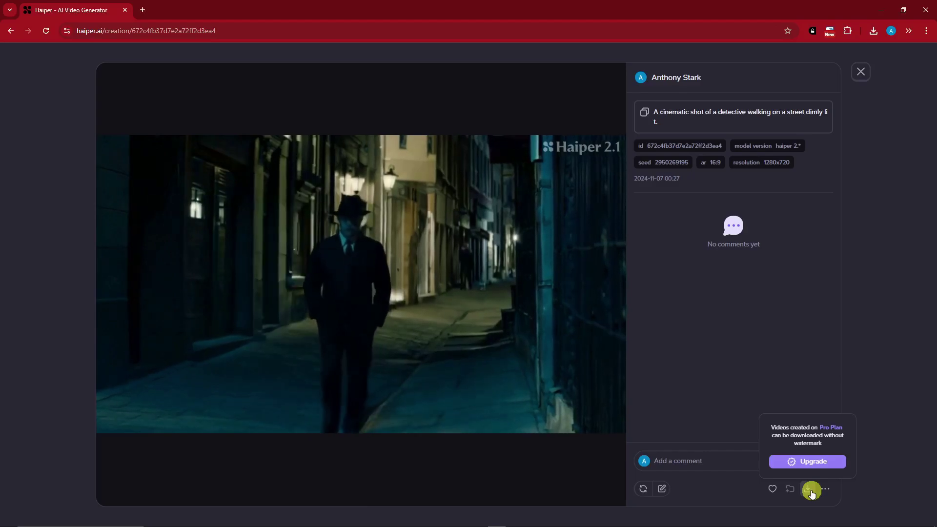
click(811, 490)
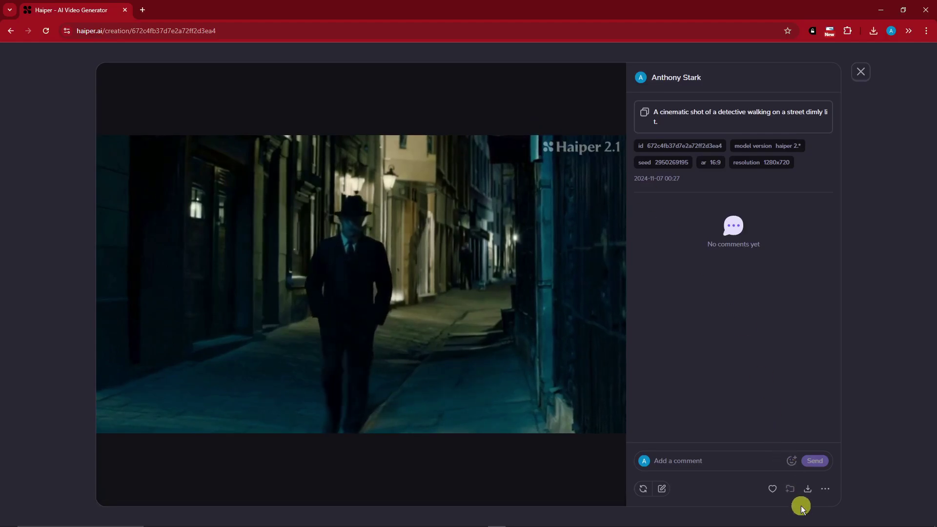
mouse_move(809, 489)
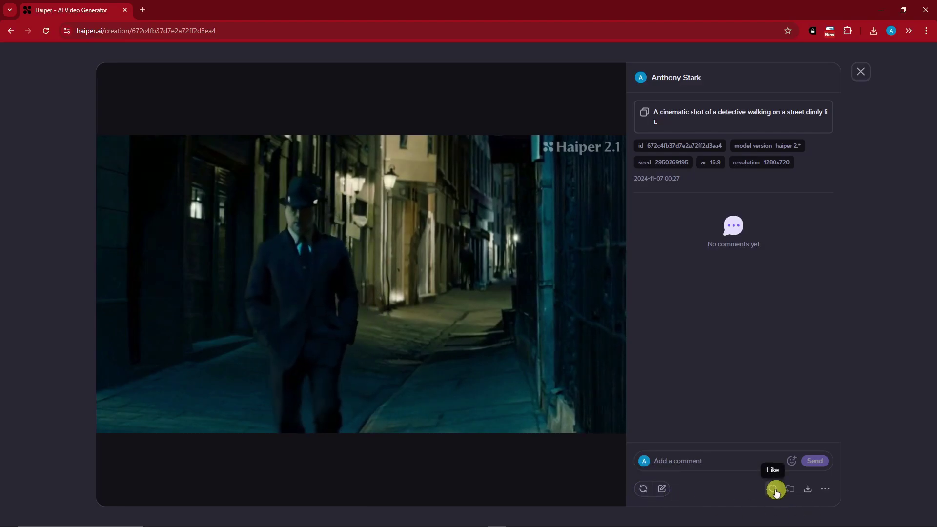
click(826, 490)
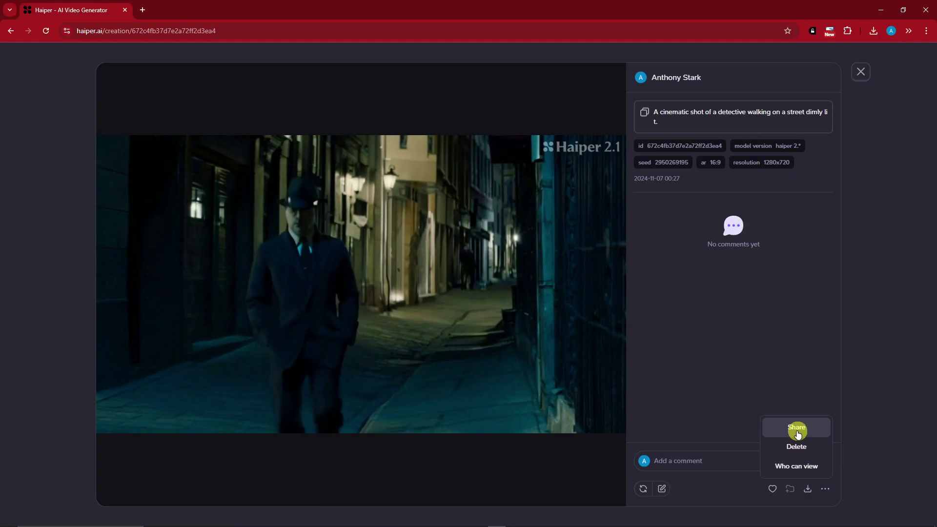
click(863, 71)
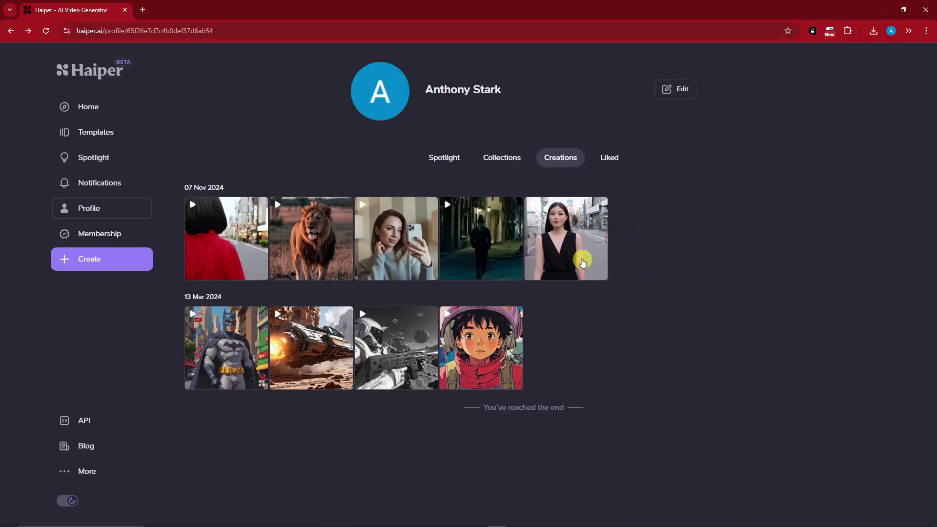
- Replace the text-to-video prompt on the home page with "A guy in a red shirt on a park"
click(98, 106)
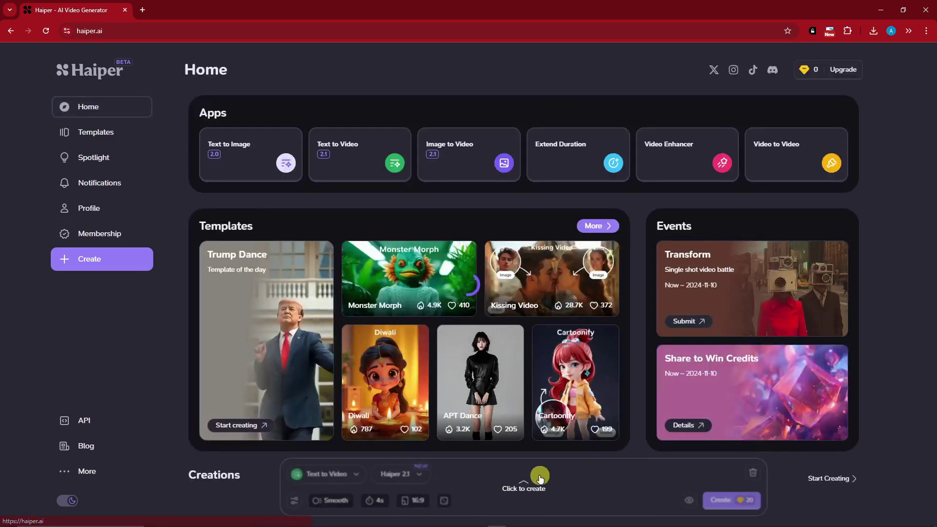
click(518, 484)
click(521, 469)
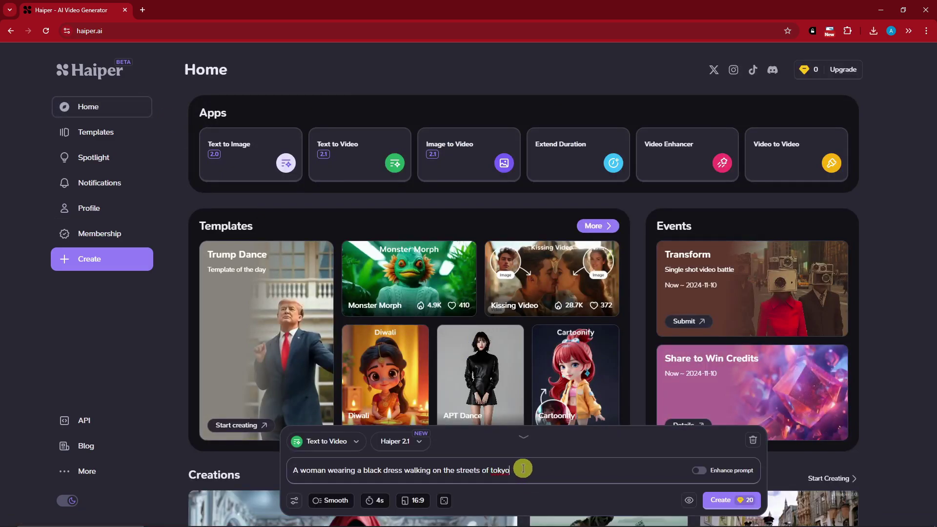
triple_click(529, 470)
text(A guy in a red shirt on a park)
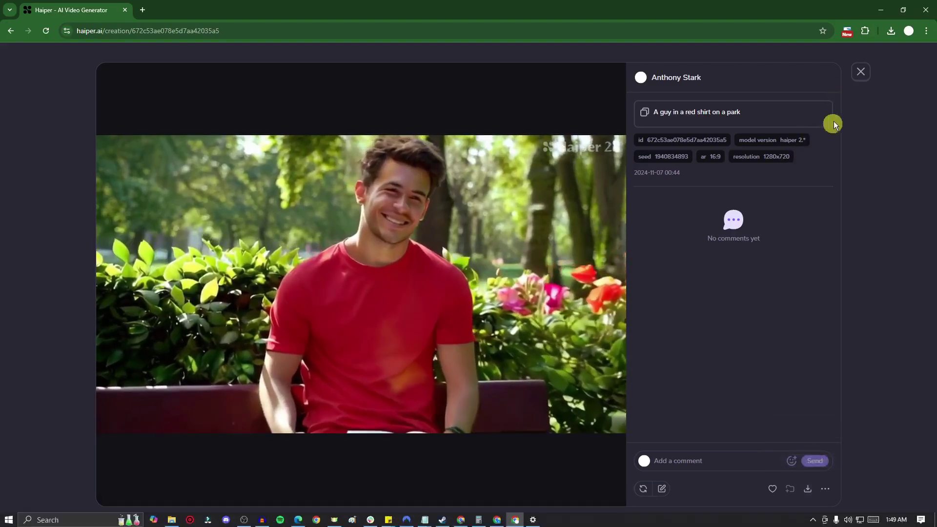
- Examine the Video Enhancer setup and creation modes on the Create page, and play the enhanced red-shirt video
click(861, 72)
click(491, 494)
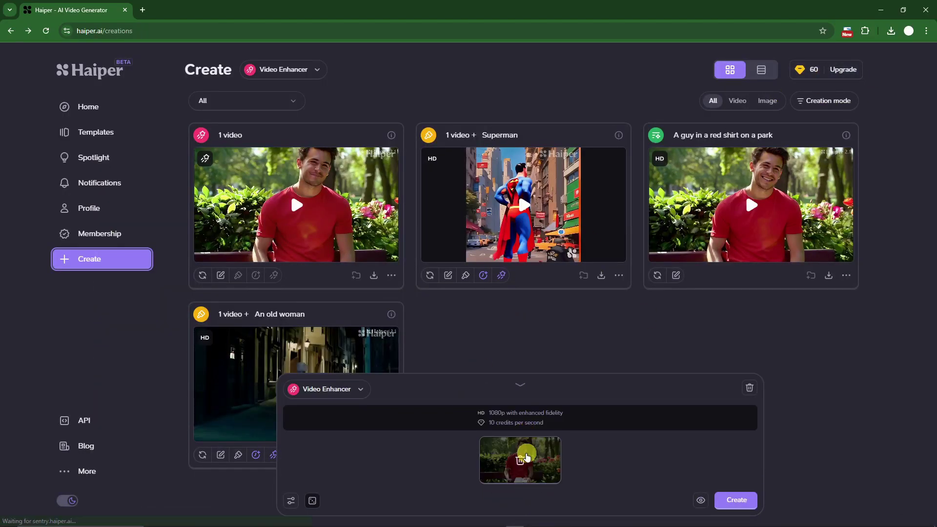
click(347, 389)
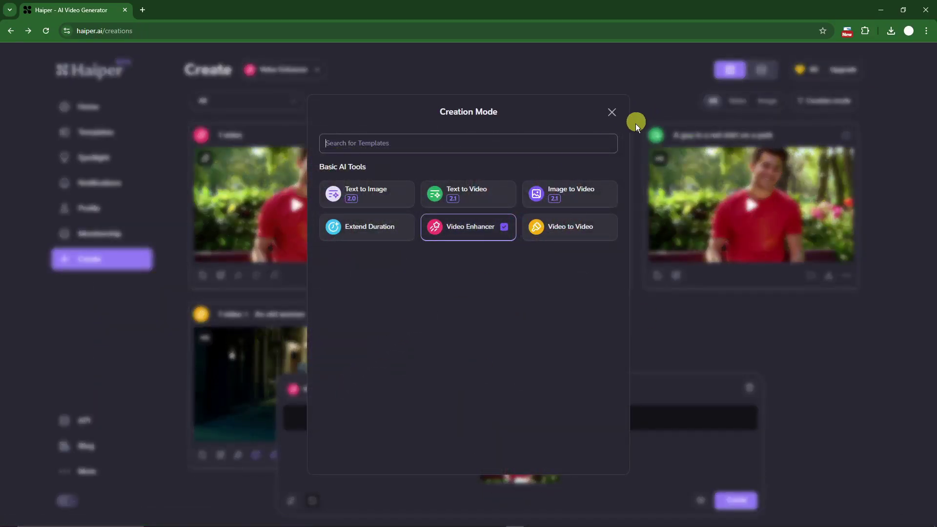
click(612, 113)
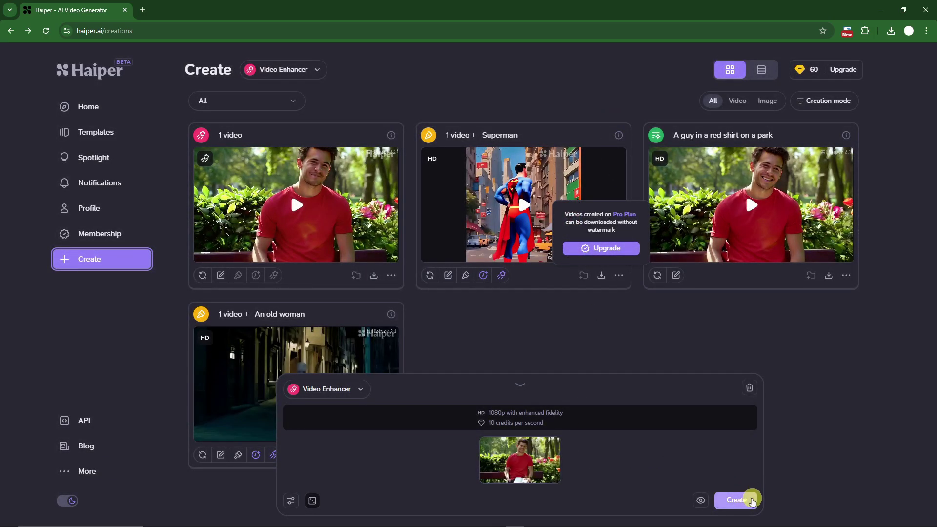
click(512, 389)
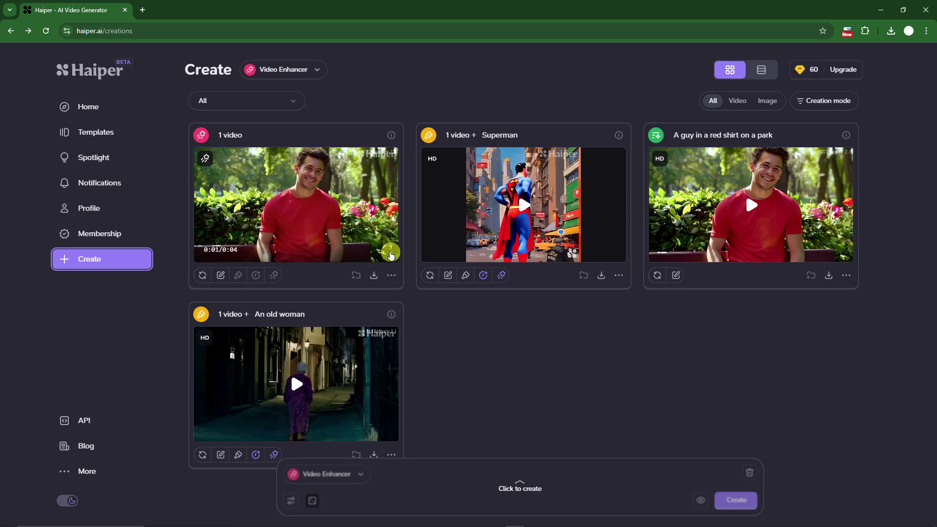
click(390, 251)
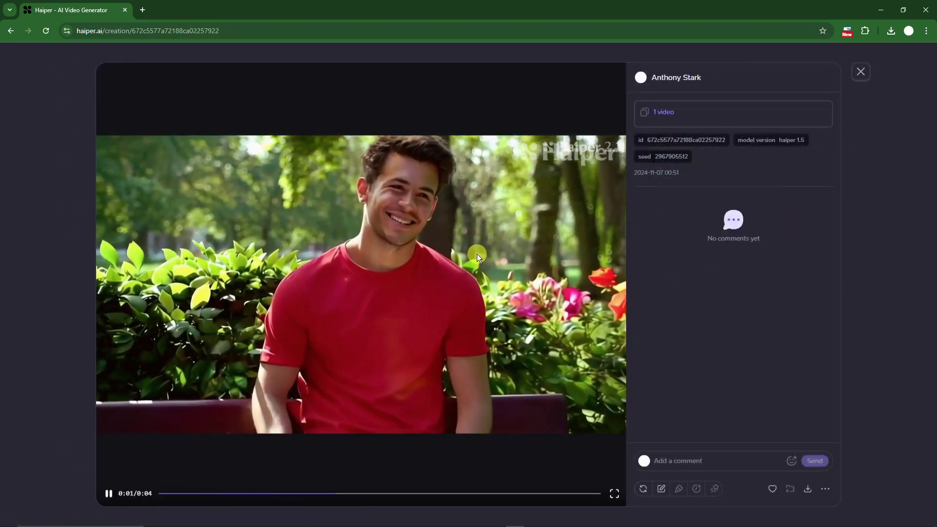
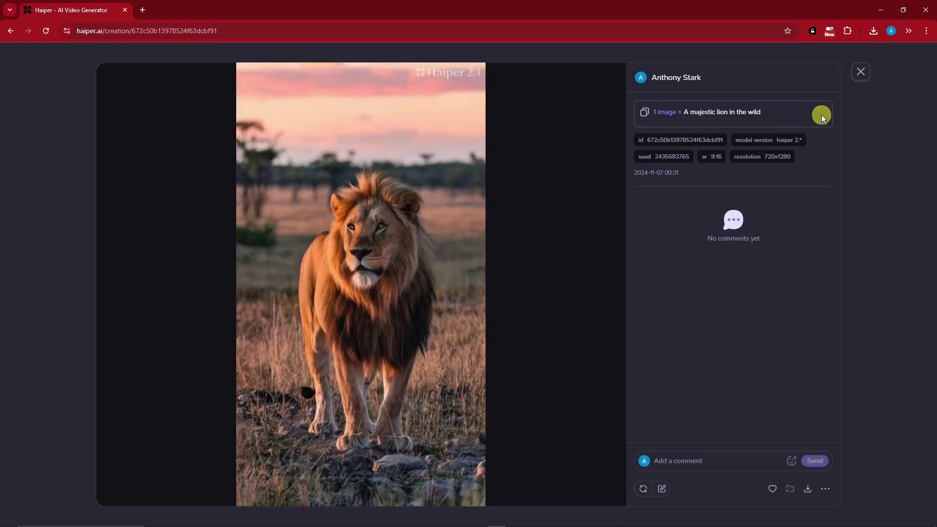
- Review the image-to-video creations of the woman taking a selfie and the lion in the profile
click(864, 74)
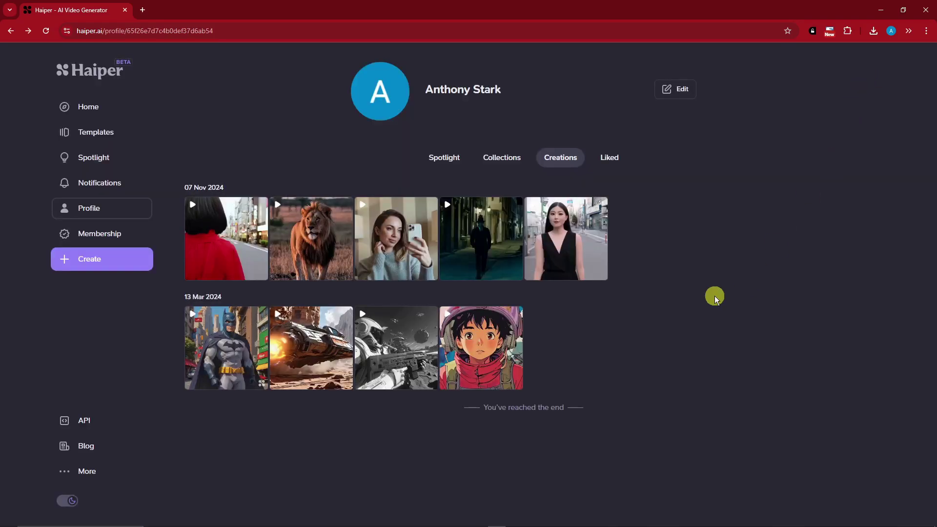
click(399, 226)
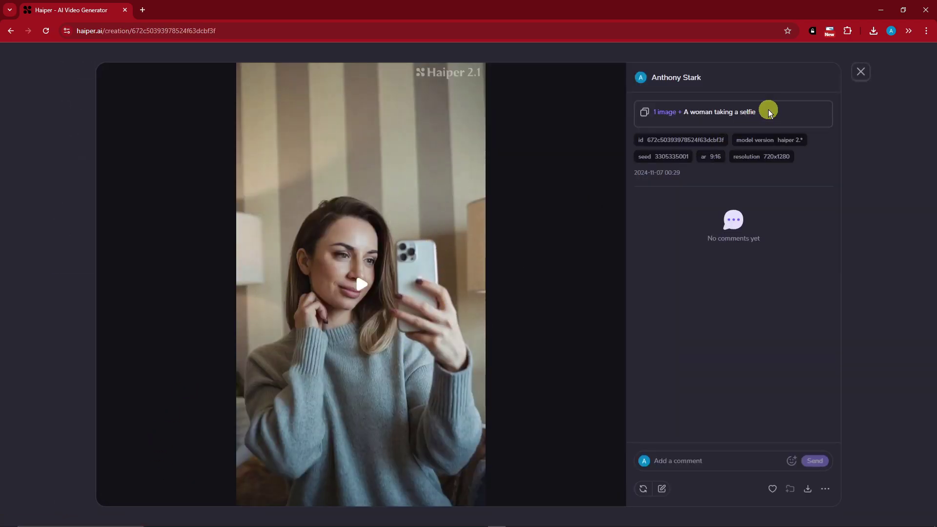
click(334, 291)
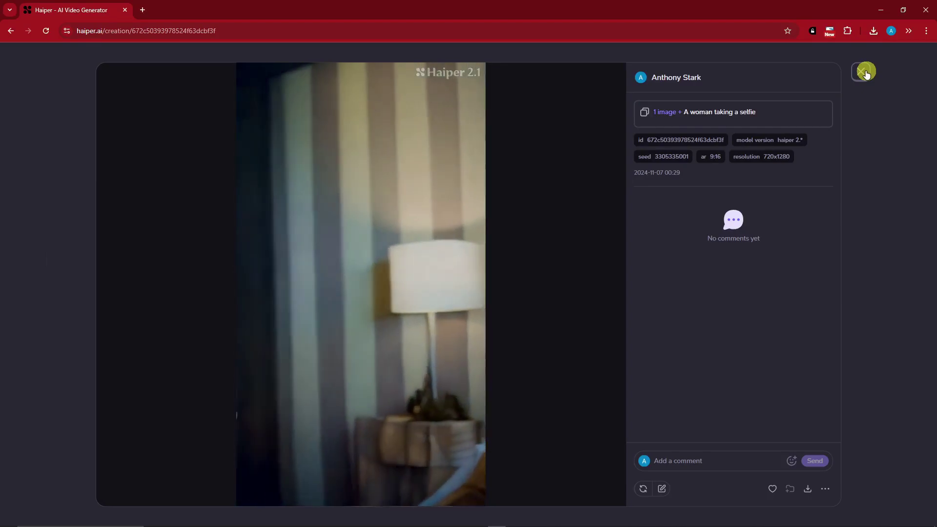
click(865, 73)
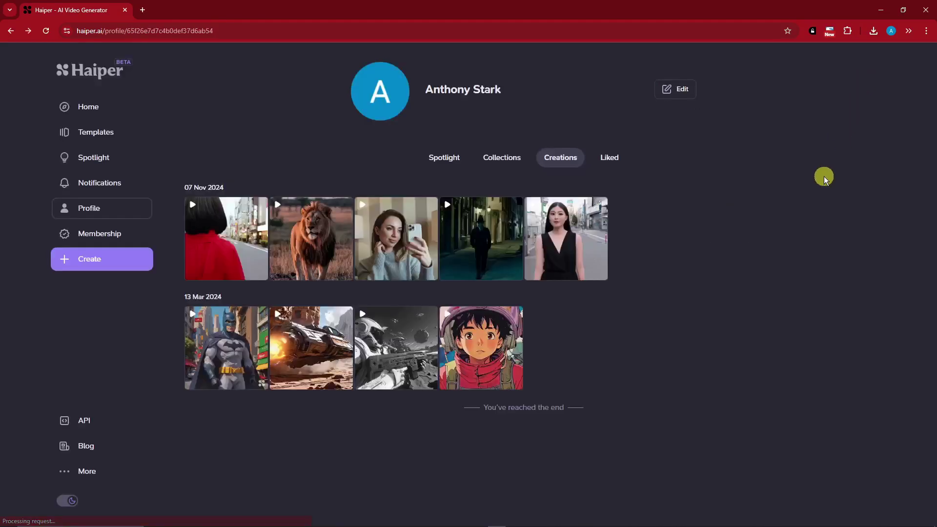
click(307, 238)
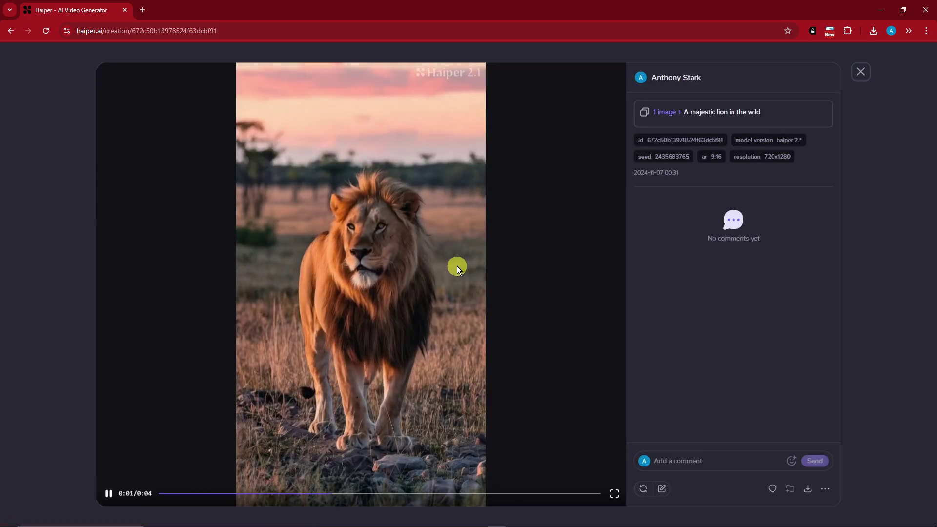
click(865, 73)
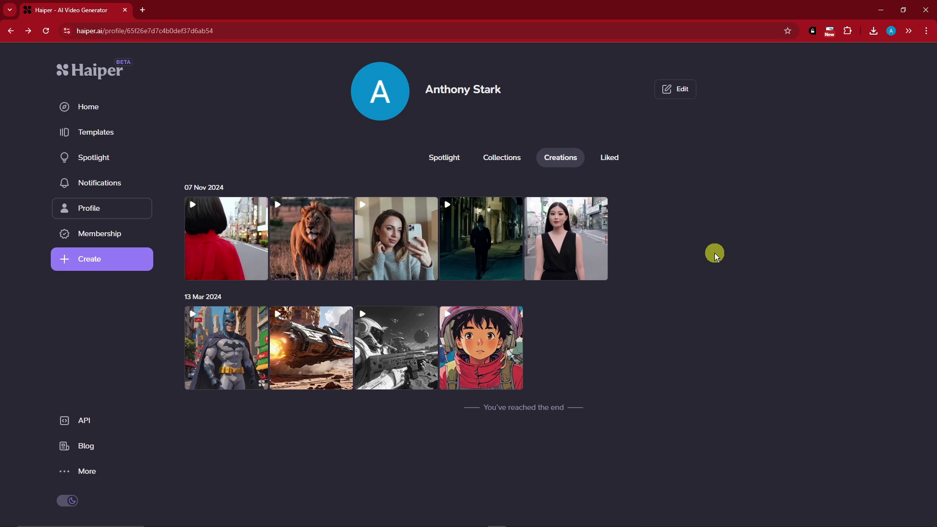
- Open the video of the woman in the red dress in Tokyo and compare it with its prompt
click(243, 251)
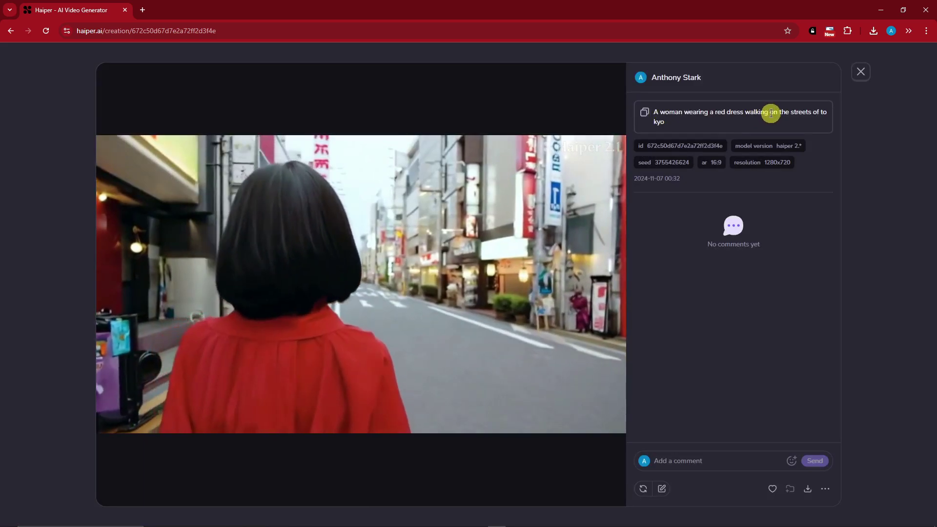
mouse_move(366, 265)
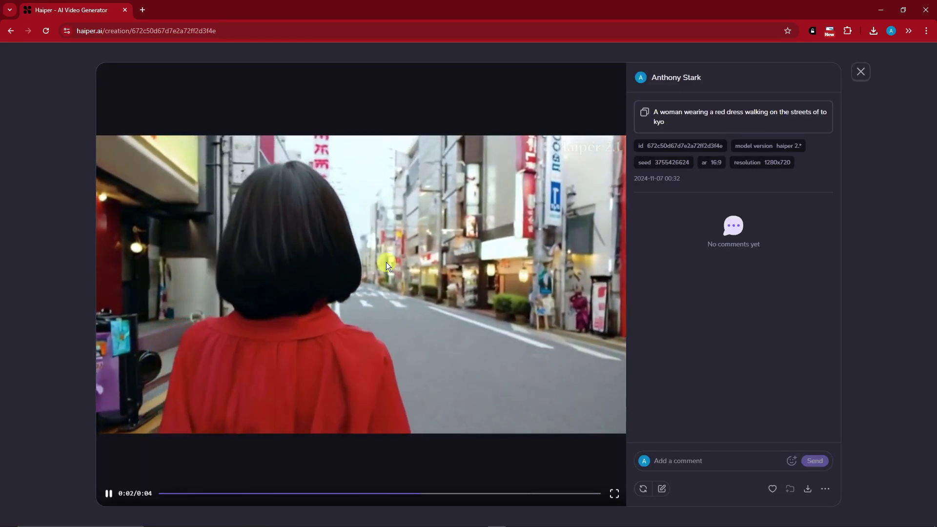
mouse_move(194, 213)
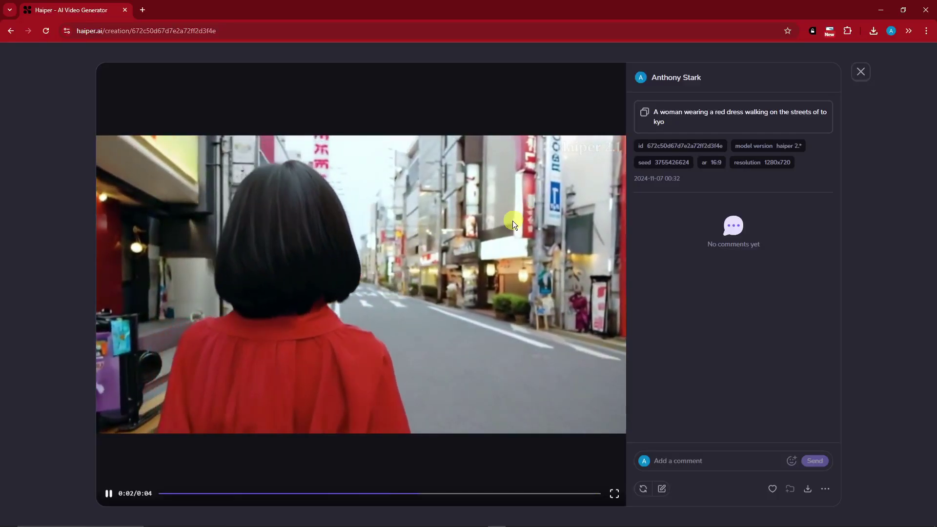
- Review the older spaceship and black-and-white space soldier videos in the profile, and close them
scroll(263, 360, down, 1)
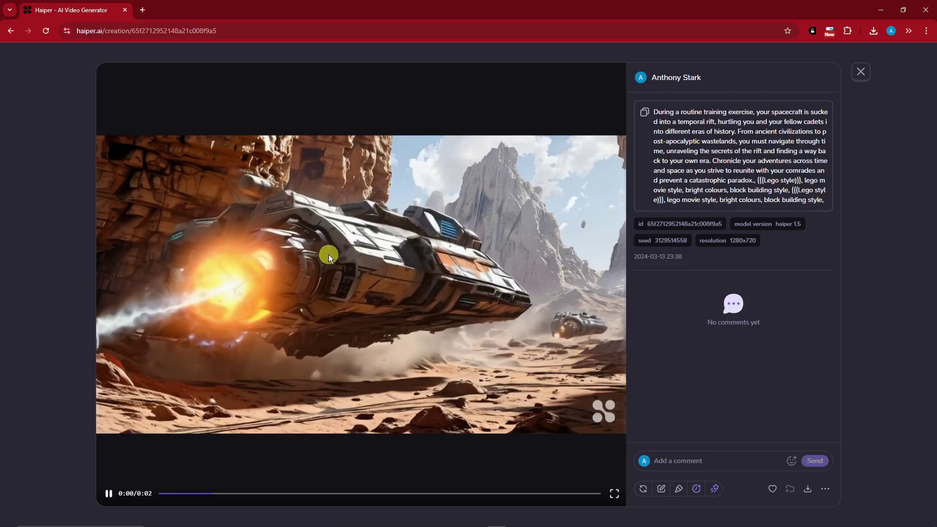
click(862, 73)
click(375, 336)
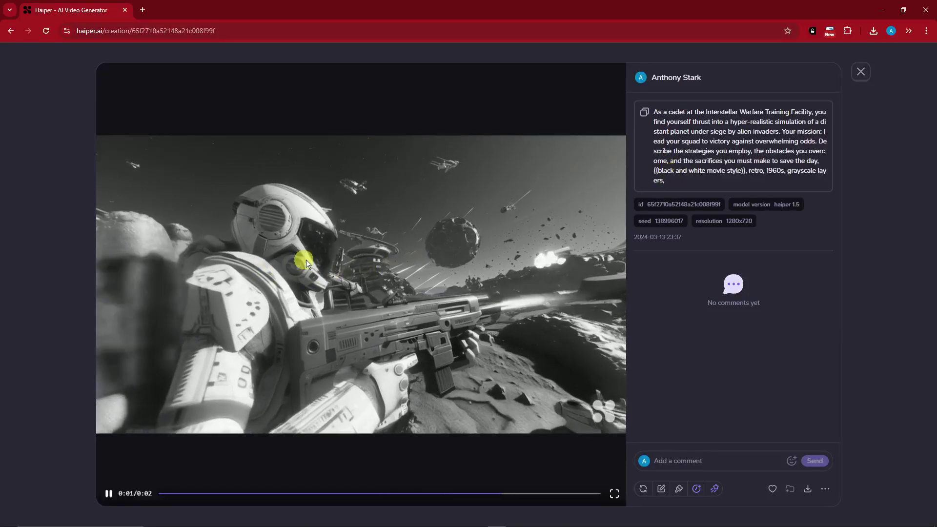
click(862, 74)
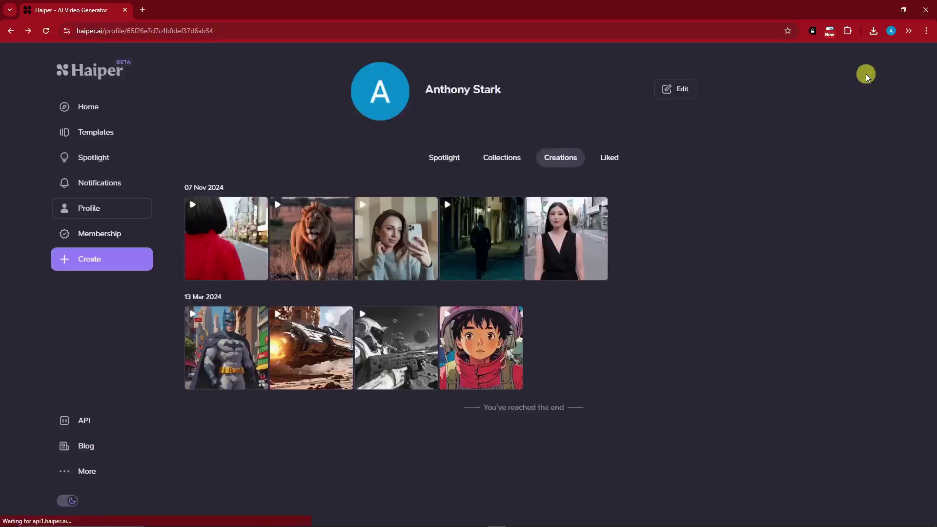
- Open the Video to Video tool on the Home page and upload the video 672c4fb37d7e2a72ff2d3ea4 (1) from Downloads
click(81, 105)
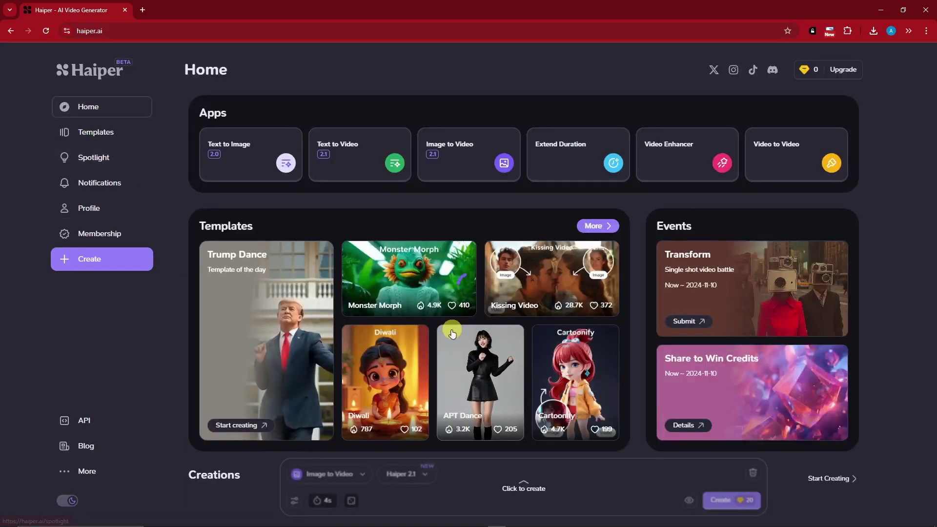
click(524, 486)
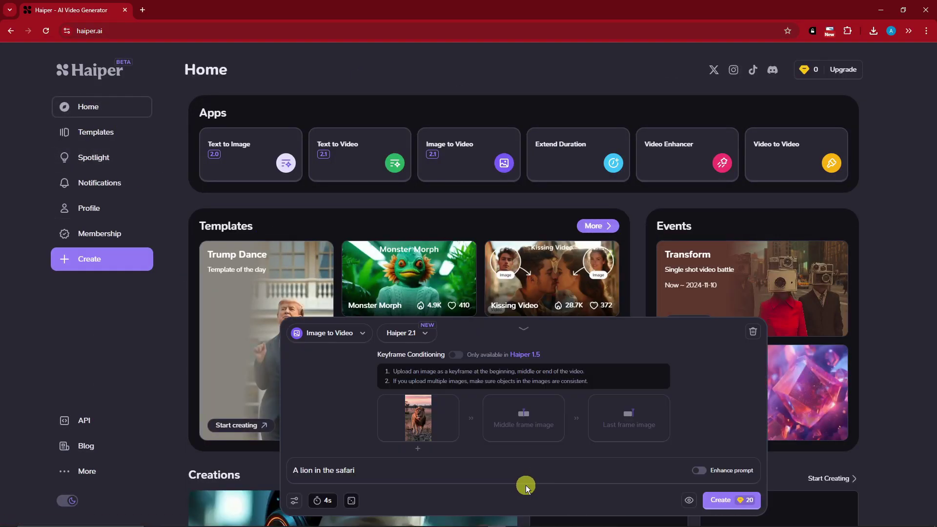
click(807, 151)
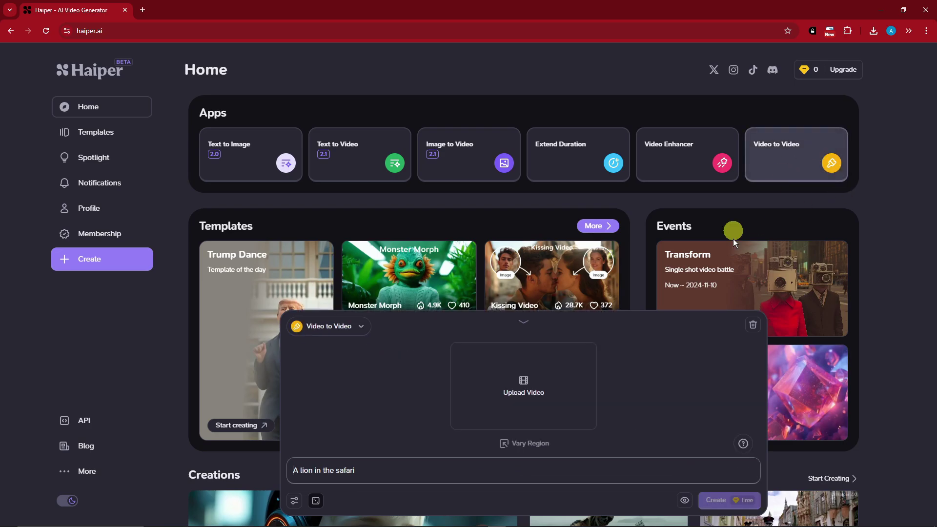
click(534, 386)
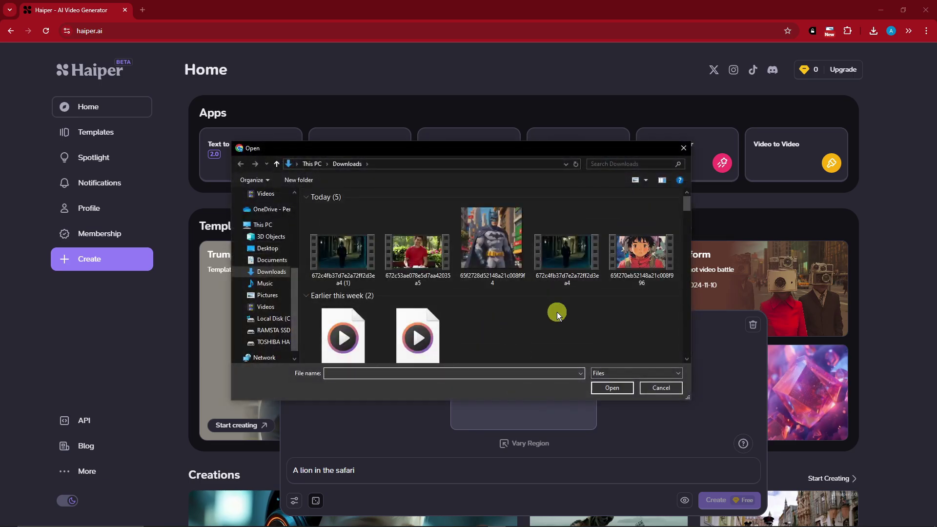
double_click(357, 258)
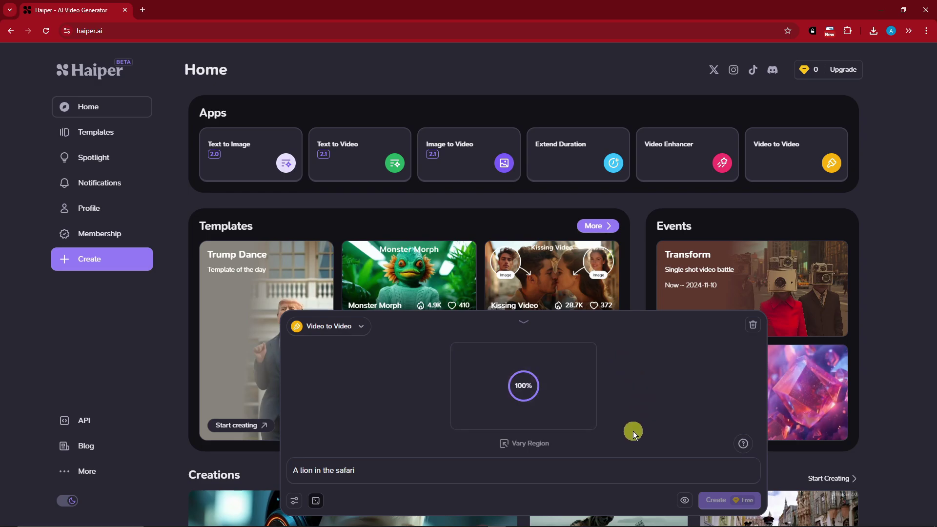
- Select the walking man in the uploaded alley video as the region to vary
click(538, 445)
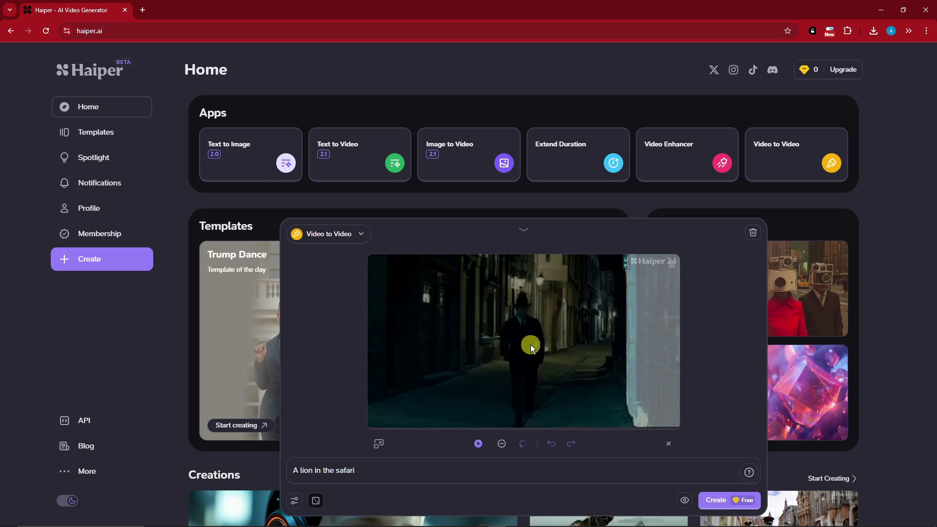
click(530, 345)
click(522, 312)
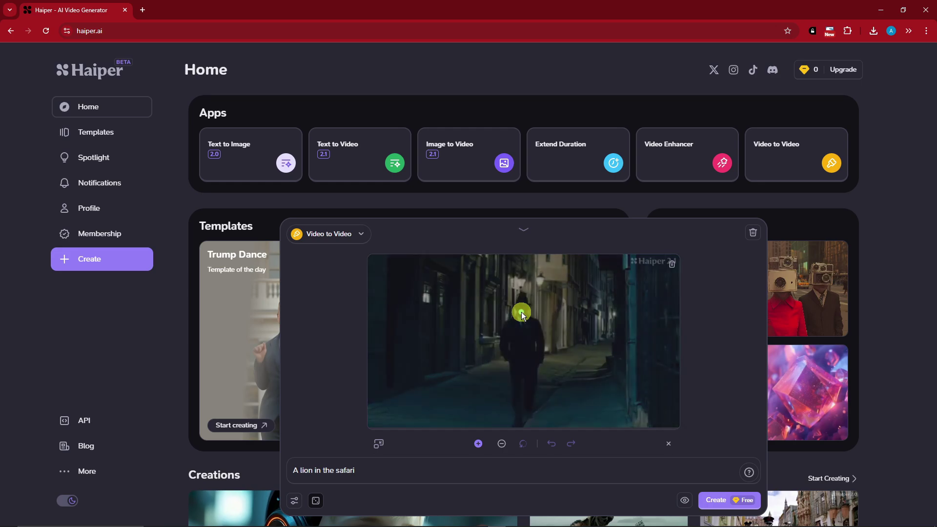
- Replace the prompt with "An old woman" and generate the video-to-video result
click(391, 476)
drag(390, 476, 281, 471)
text(A woman)
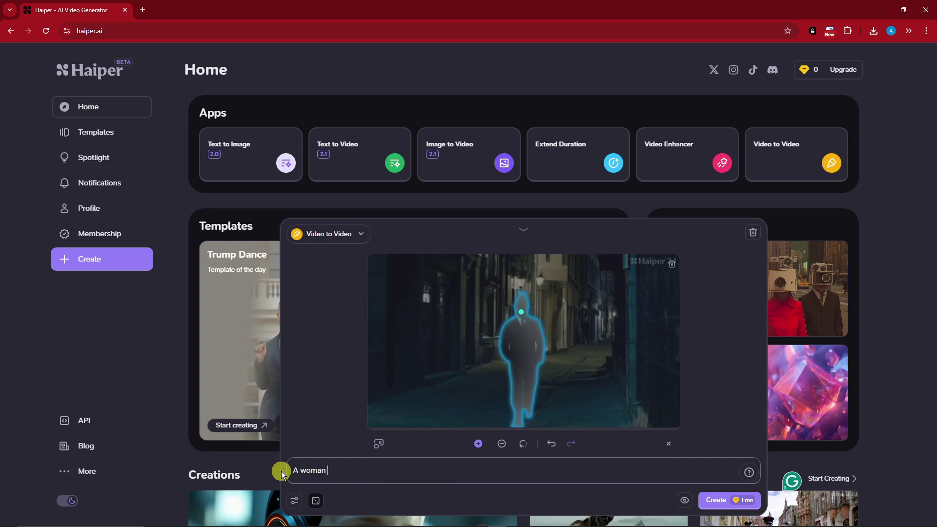
key(BackSpace)
key(BackSpace)
key(BackSpace)
text(old woman)
click(732, 508)
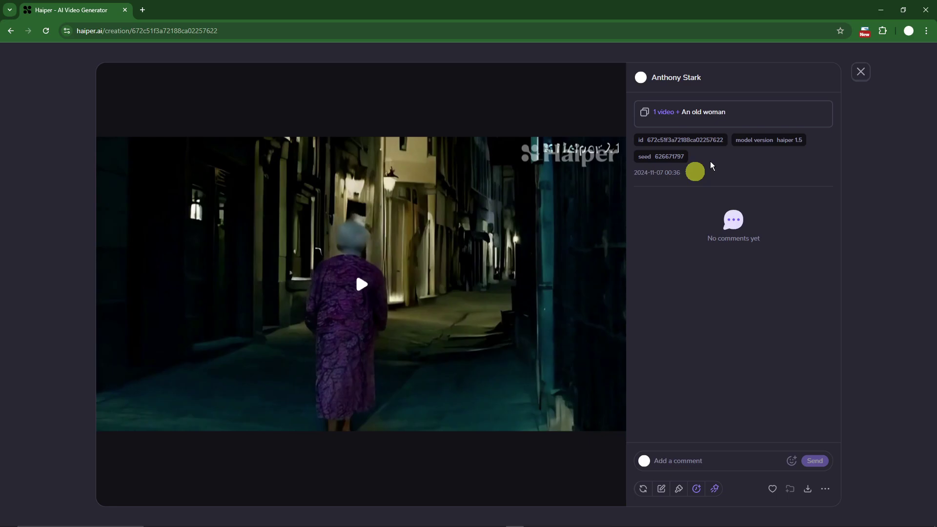
- Review the Superman and old woman video-to-video creations in the profile, and close them
click(858, 73)
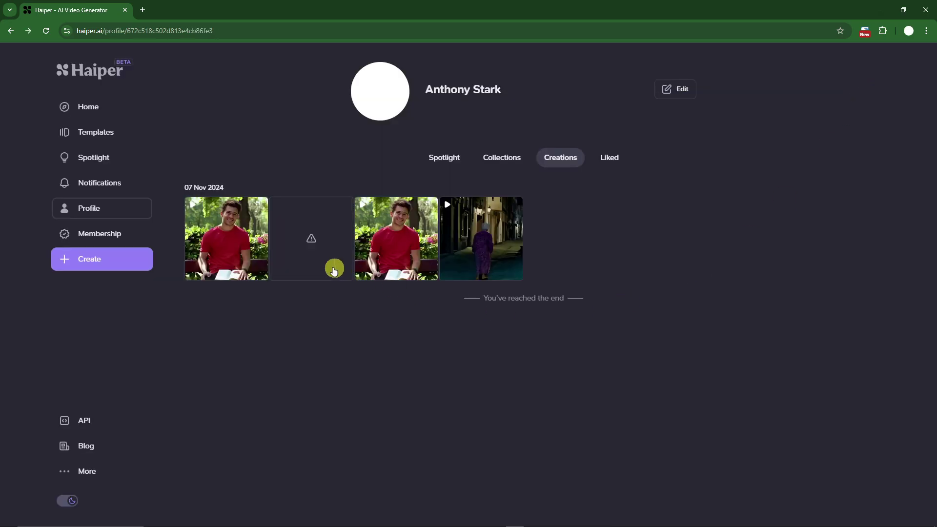
click(305, 235)
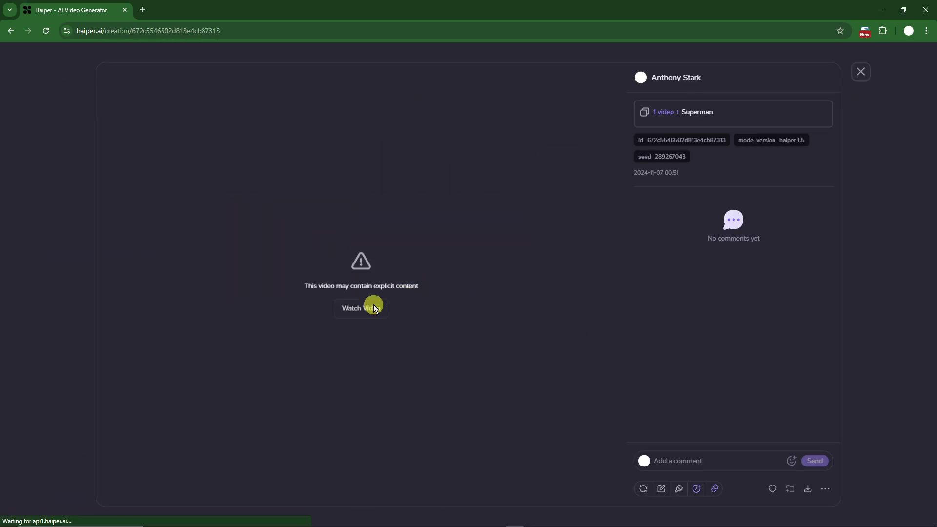
click(374, 307)
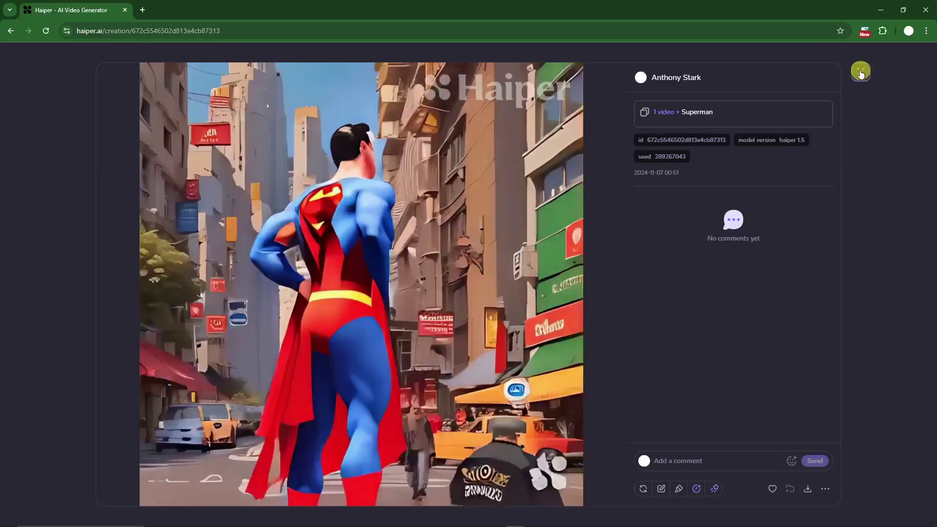
click(861, 72)
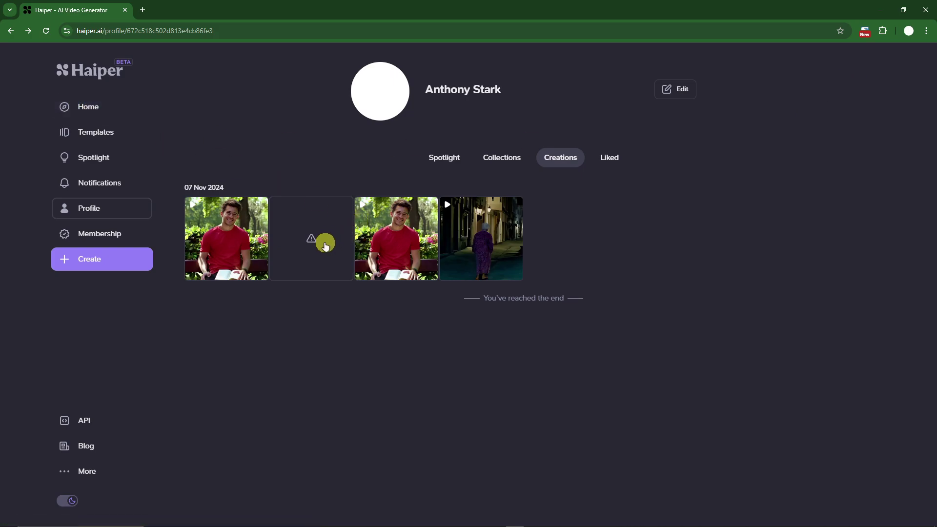
click(496, 241)
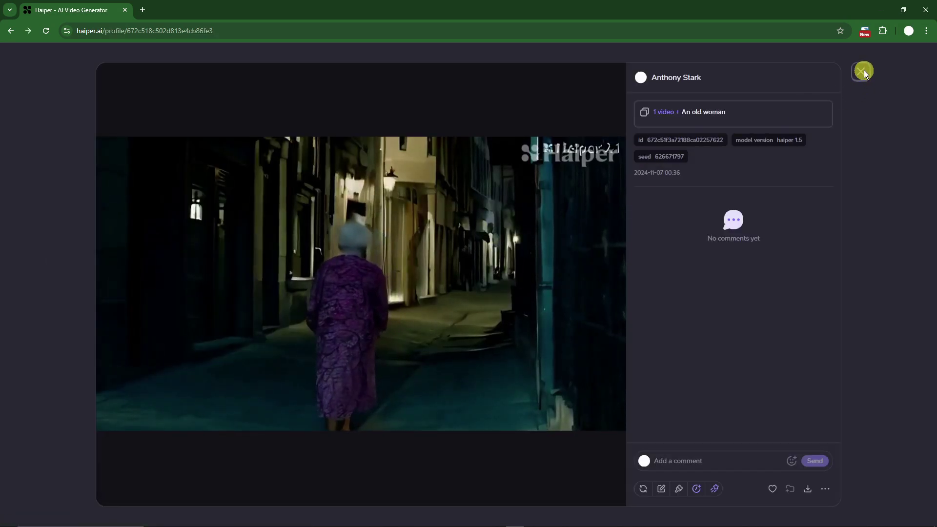
click(860, 72)
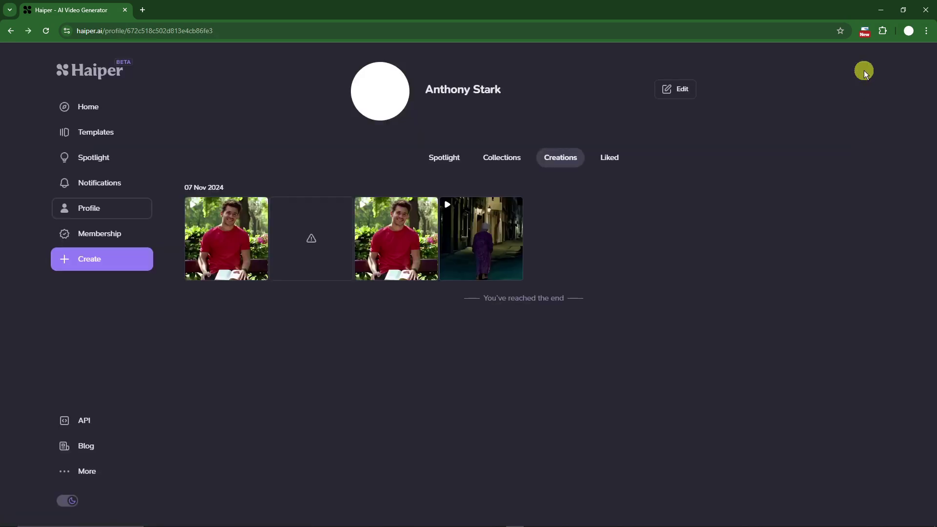
- Browse the templates and community creations on the Home page
click(125, 114)
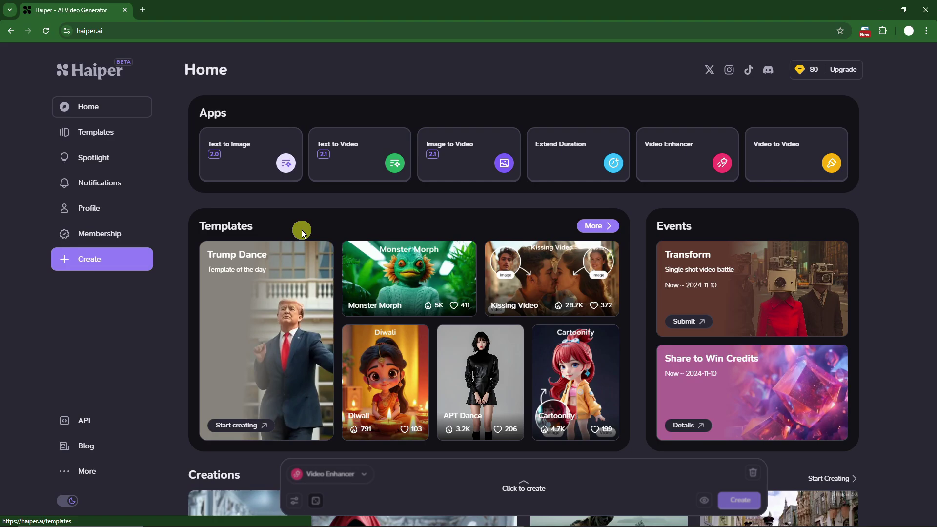
scroll(302, 230, down, 2)
scroll(236, 362, down, 10)
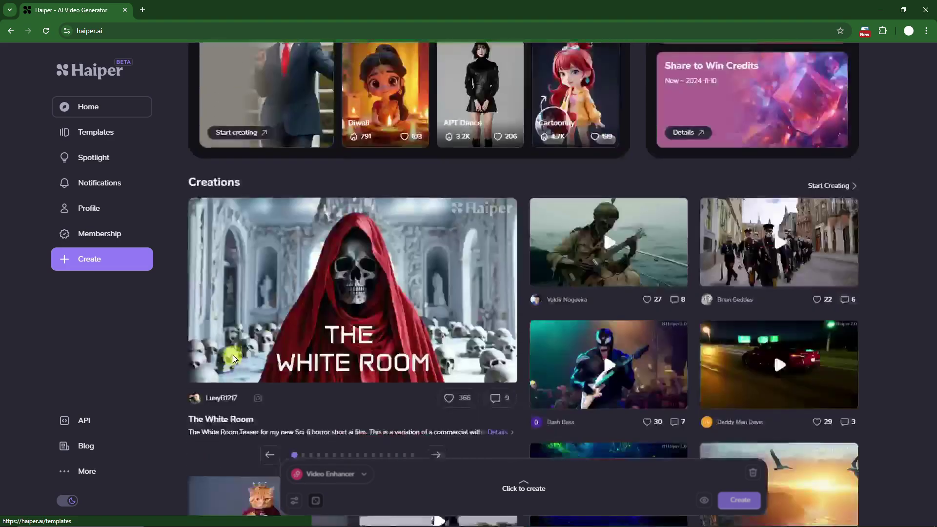
scroll(238, 351, up, 4)
scroll(237, 351, up, 7)
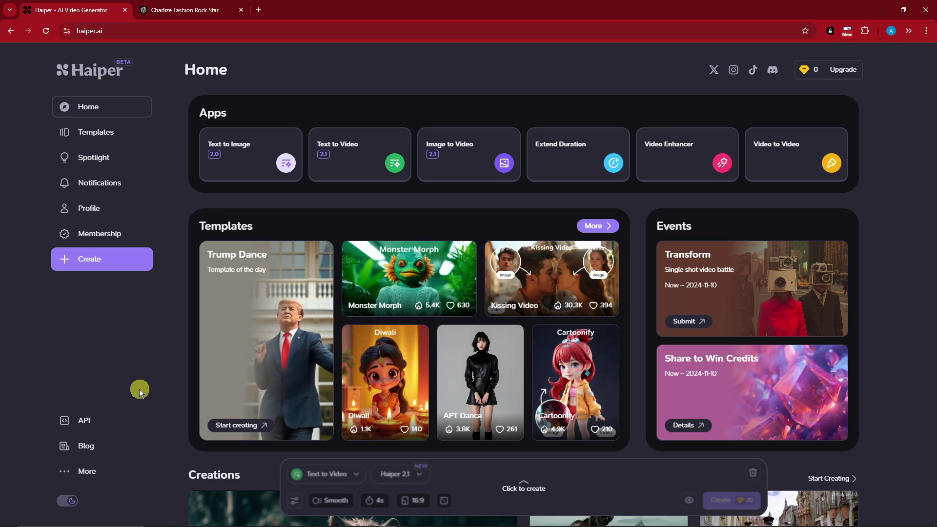
- Review the profile's videos of the woman in the black dress and the woman taking a selfie, and close them
click(106, 208)
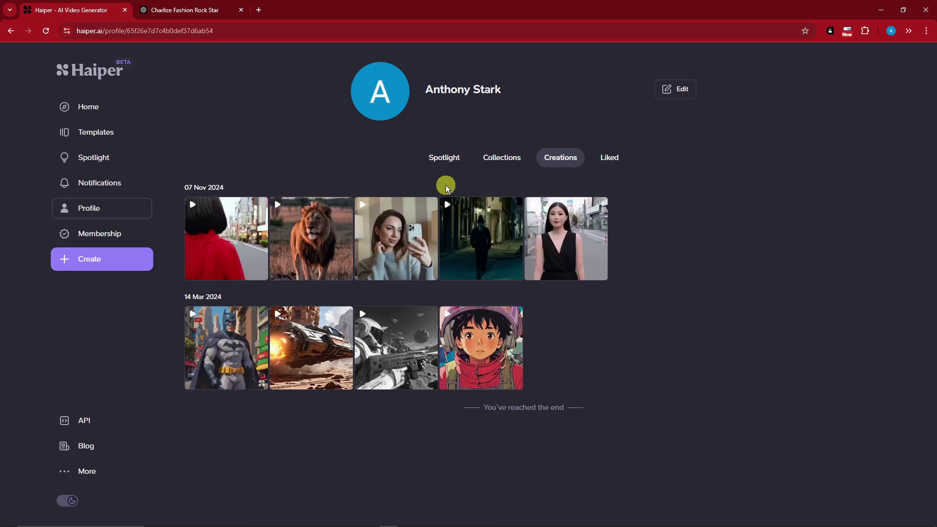
click(578, 234)
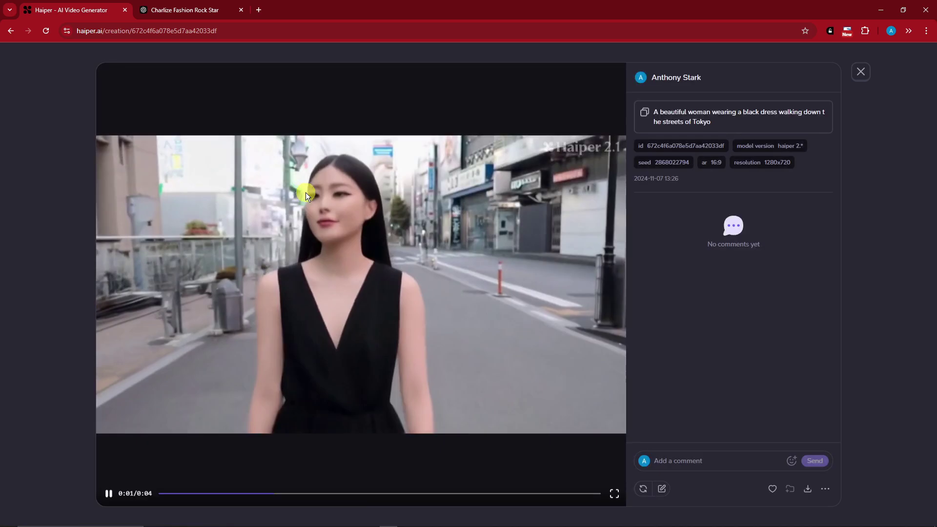
click(860, 73)
click(403, 236)
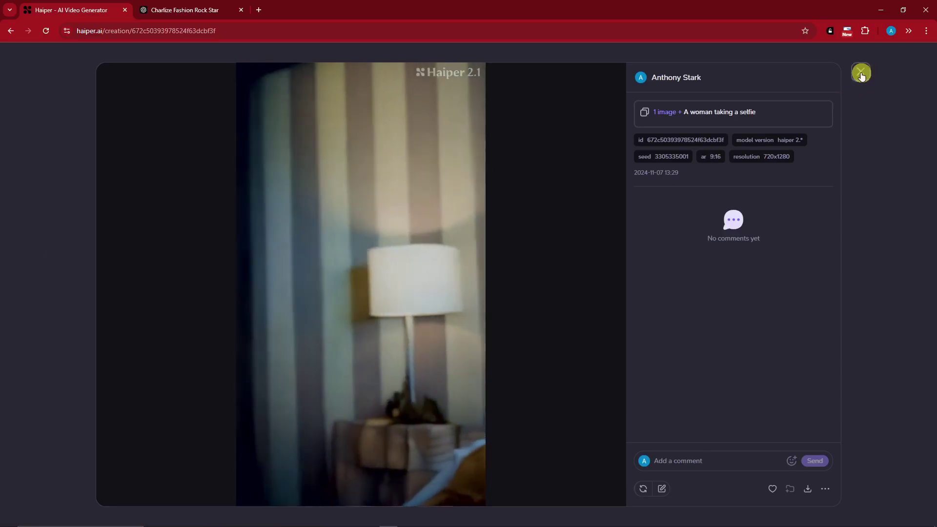
click(860, 73)
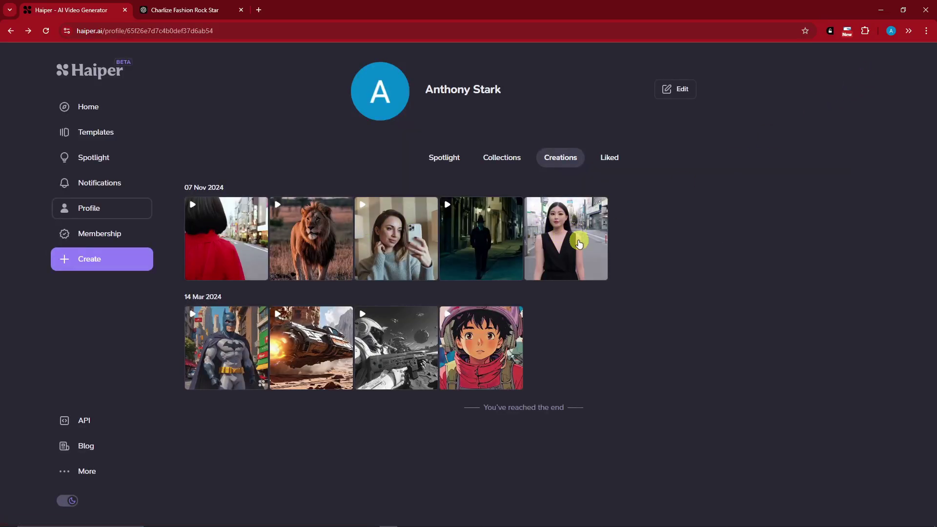
- Generate a text-to-video clip from the Home page with the prompt "A young woman wearing a red dress walking on the streets of New York."
click(78, 108)
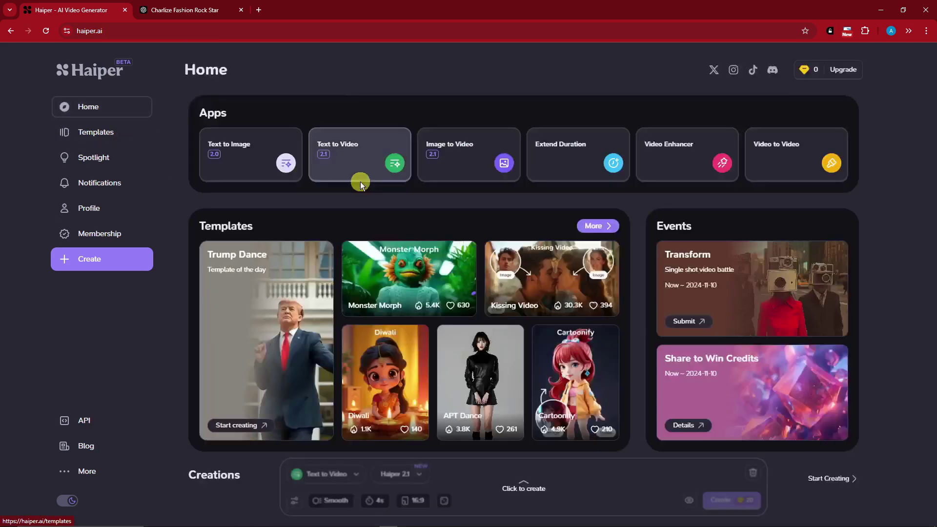
click(524, 486)
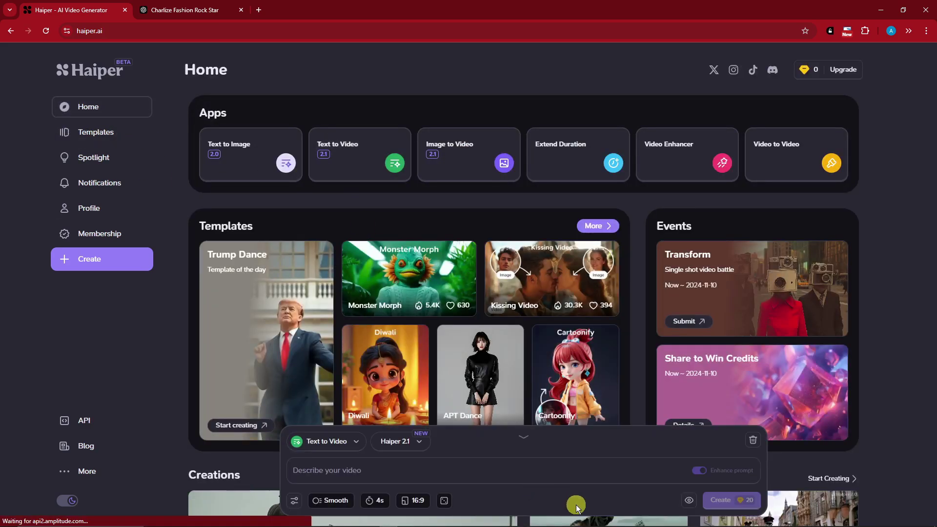
click(342, 472)
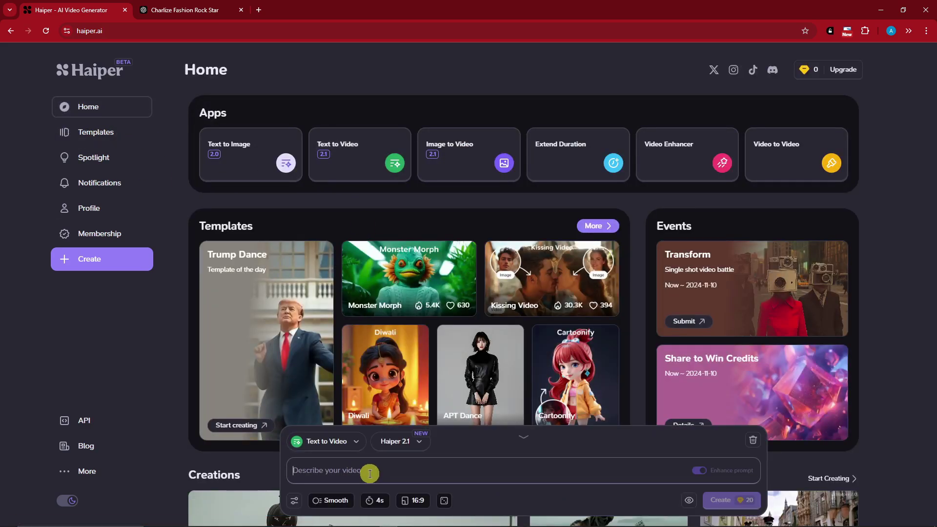
text(A)
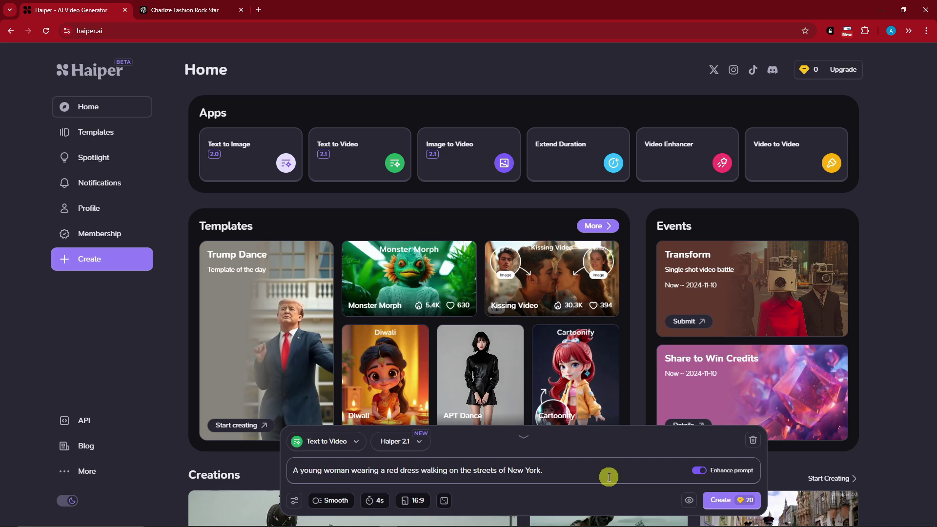
drag(609, 477, 247, 474)
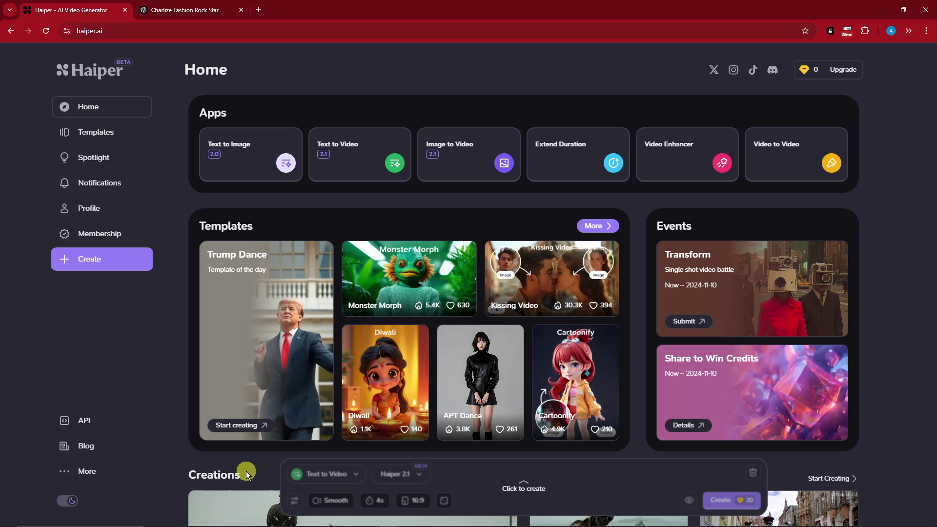
click(524, 486)
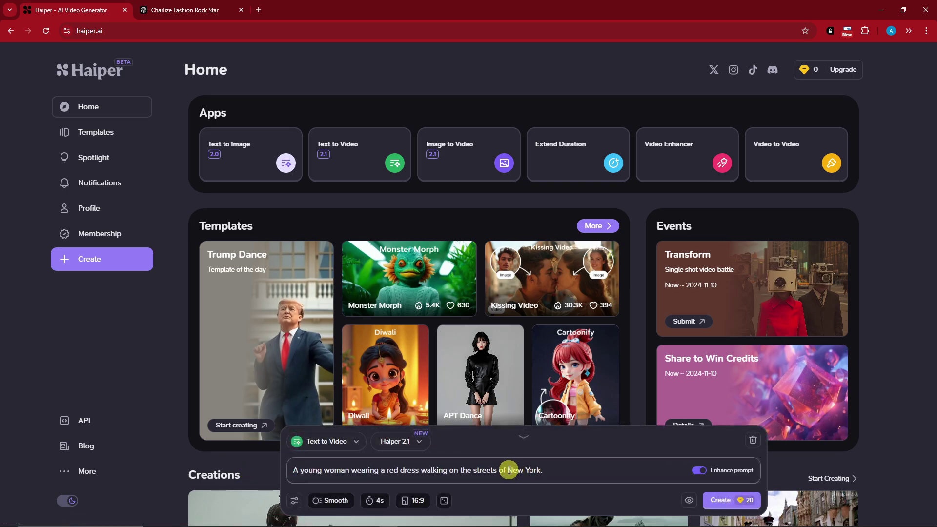
drag(508, 472, 589, 472)
click(588, 472)
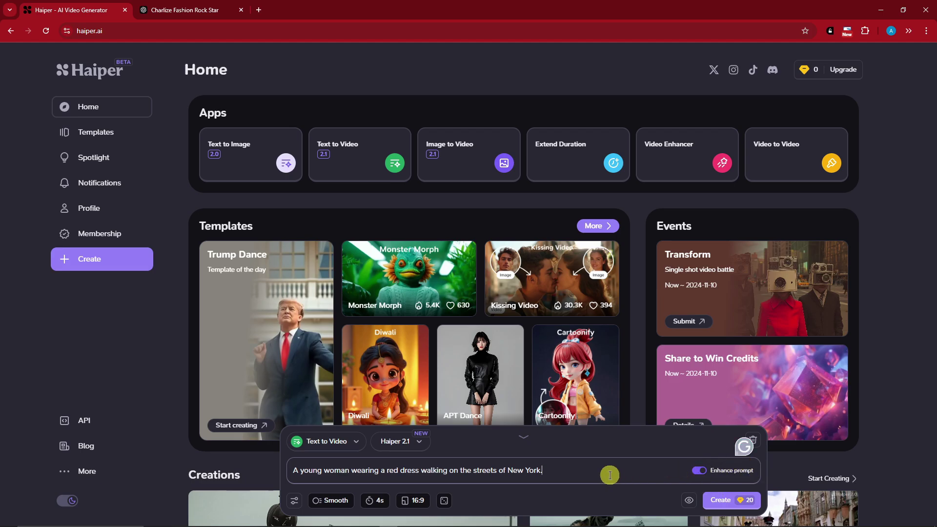
click(726, 503)
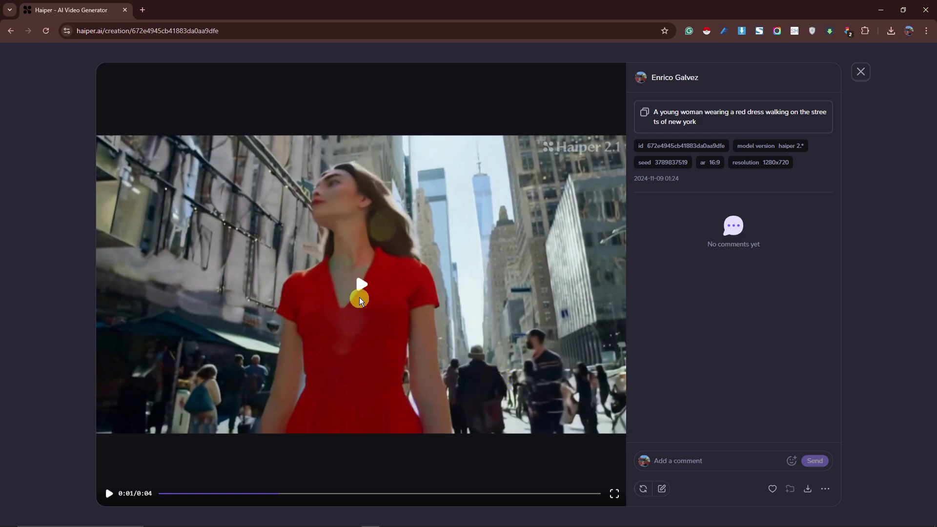
- Play the generated video of the woman in the red dress in New York and compare it with its prompt
click(364, 286)
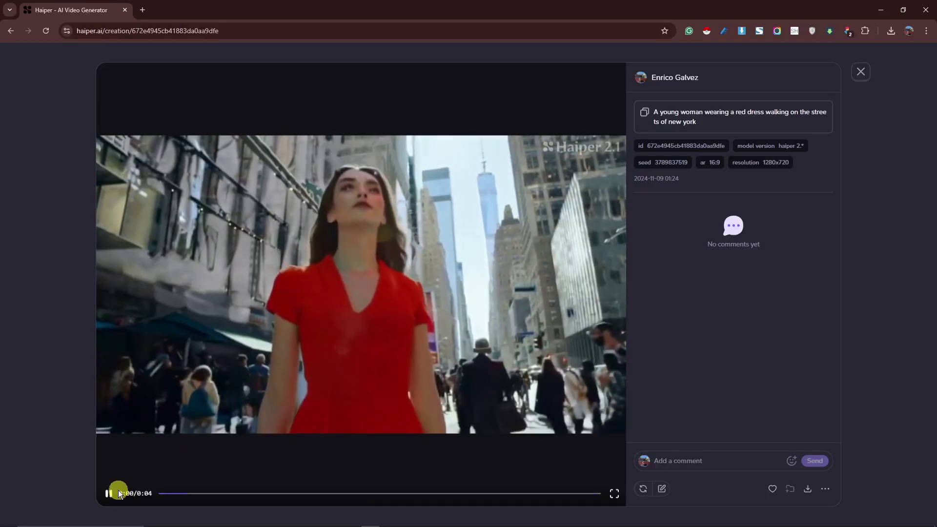
click(108, 494)
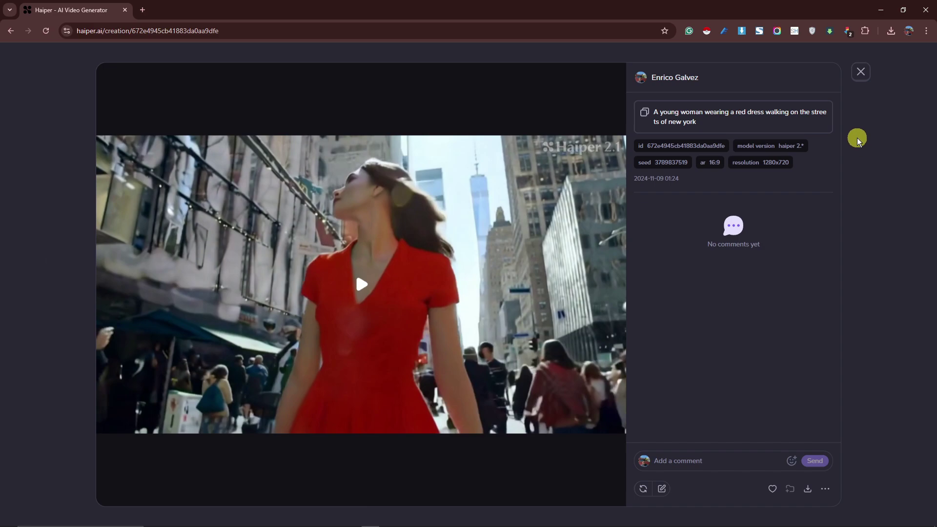
mouse_move(489, 244)
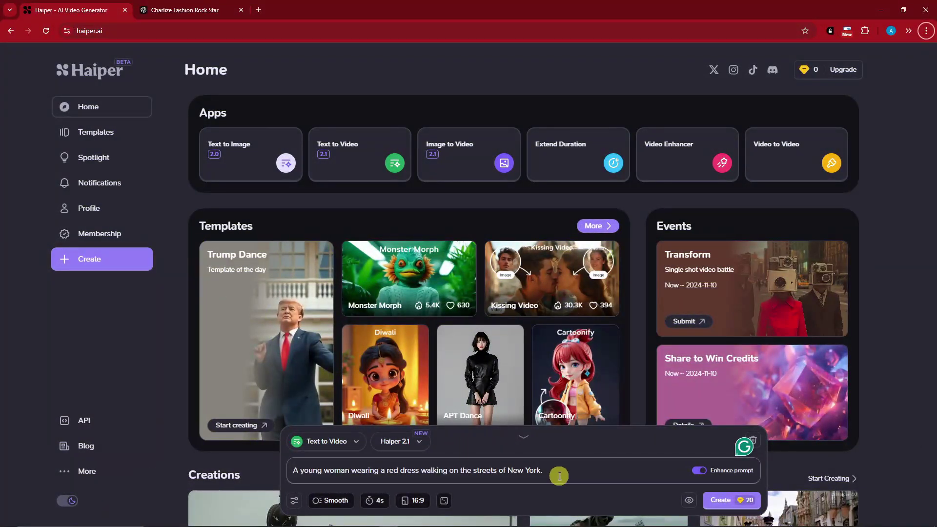
- Clear the video prompt and switch the creation mode to Image to Video
click(560, 427)
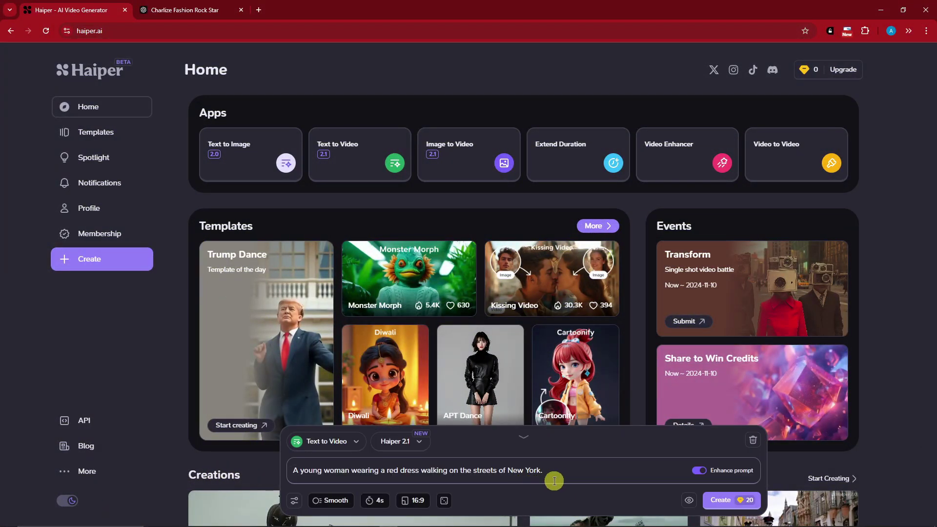
key(ctrl+a)
key(BackSpace)
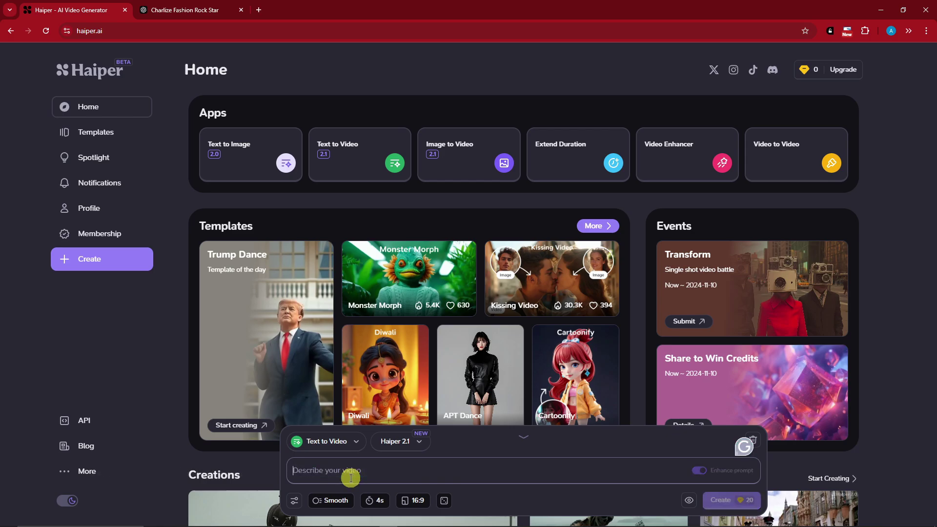
click(326, 441)
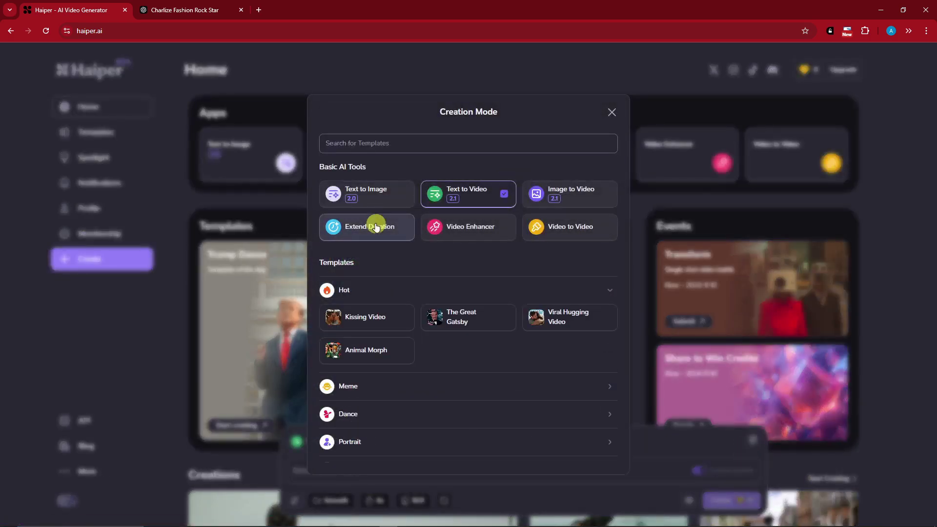
click(562, 191)
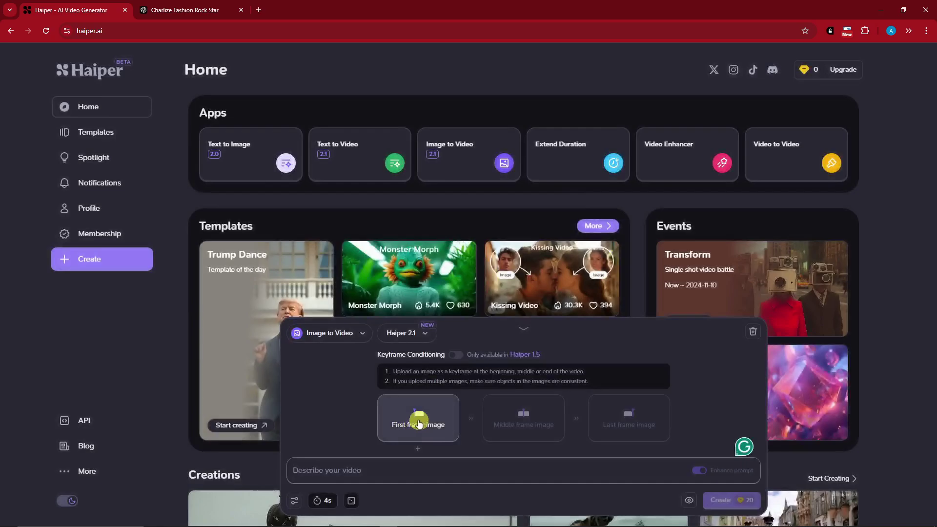
- Upload the photo of the woman in the sweater holding up her phone as the first frame image
click(419, 423)
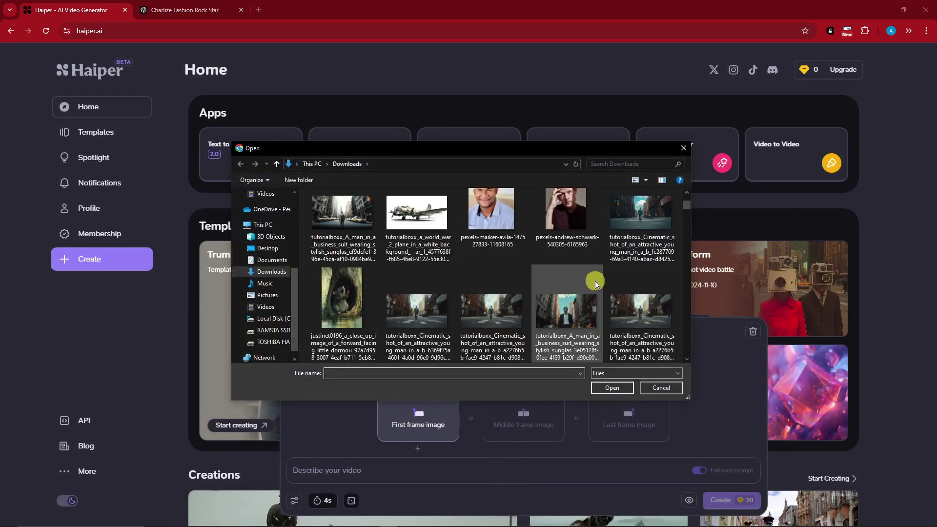
scroll(596, 280, down, 10)
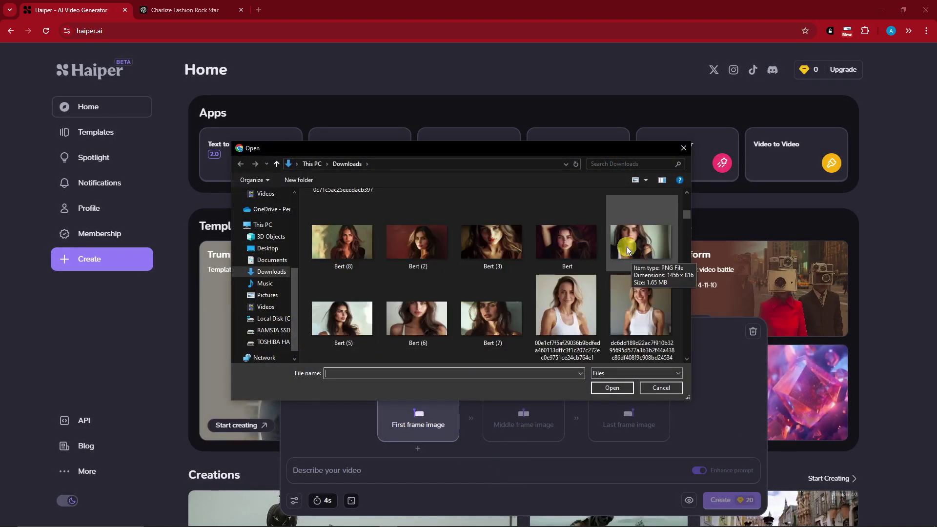
scroll(627, 246, down, 3)
double_click(645, 295)
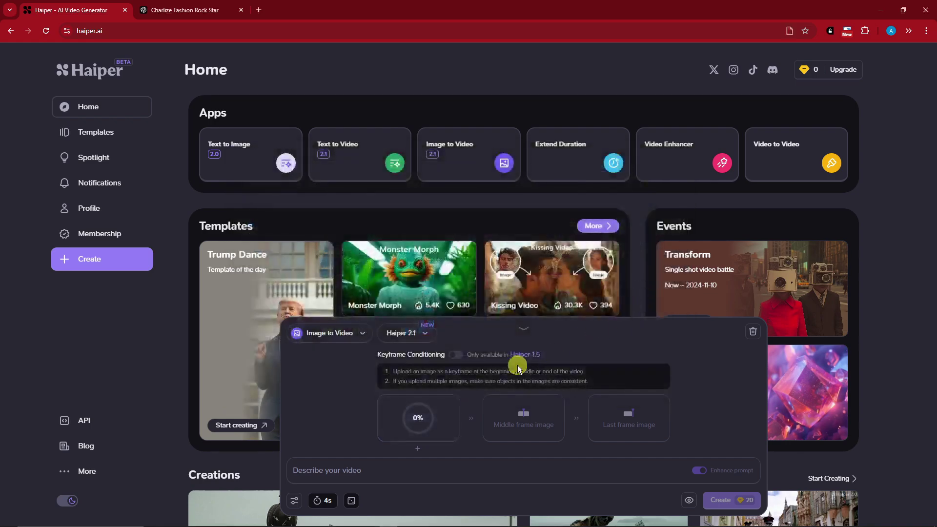
- Enter the prompt "A woman taking a selfie" for the image-to-video clip
click(353, 471)
text(A wo)
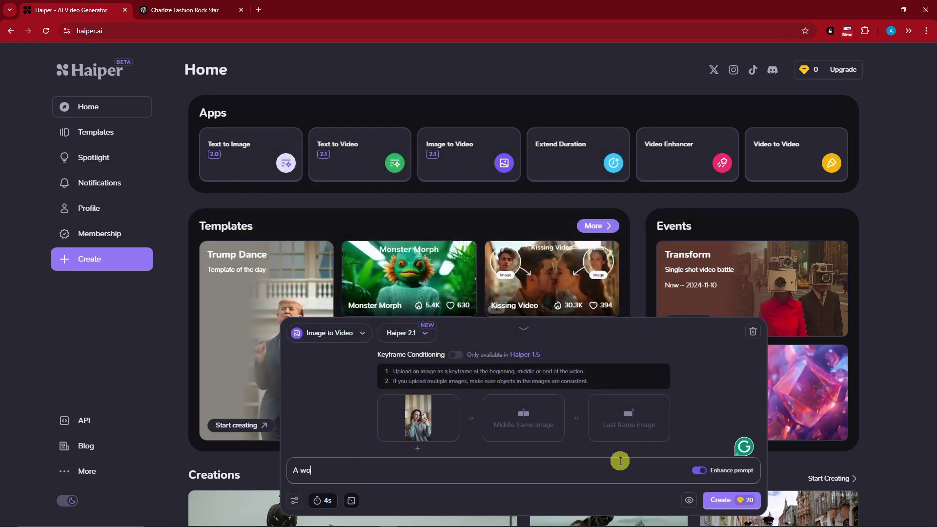
text(man selfing a selfie)
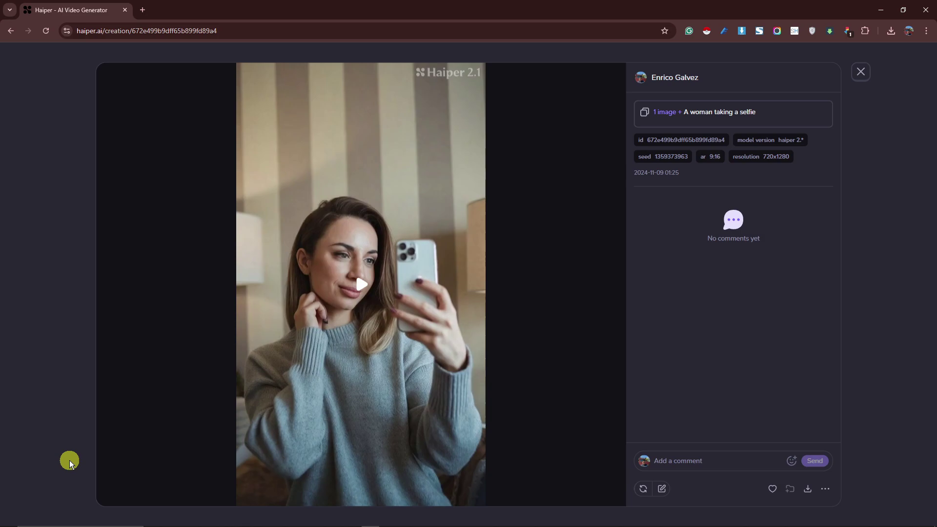
- Play and pause the generated selfie video to check its motion and facial details
mouse_move(315, 323)
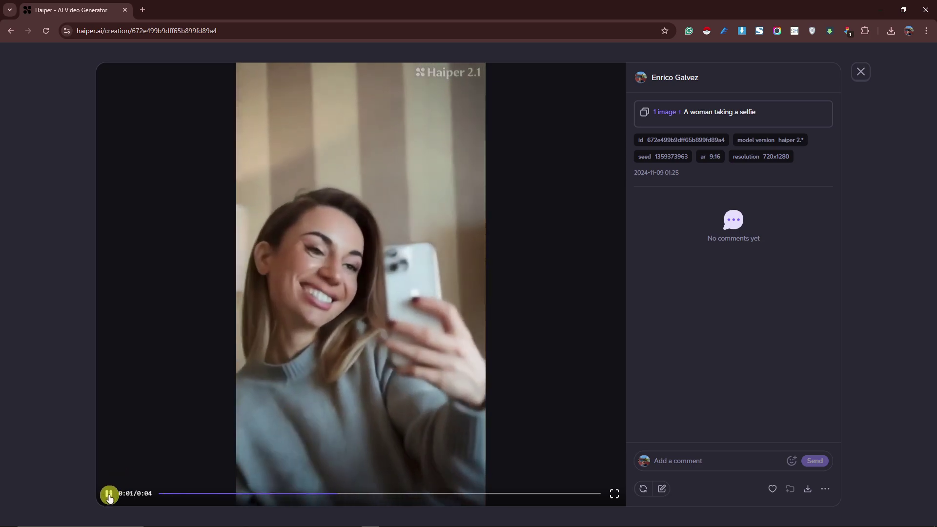
click(109, 496)
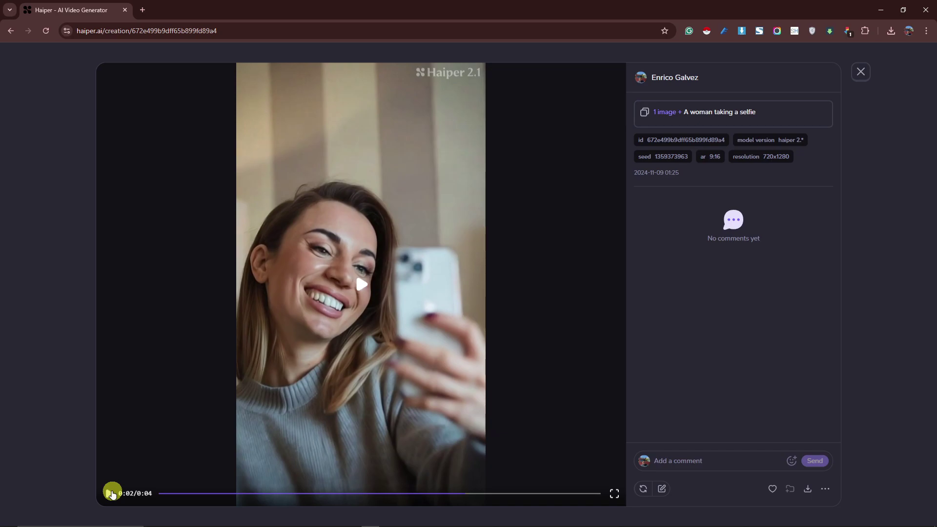
click(112, 495)
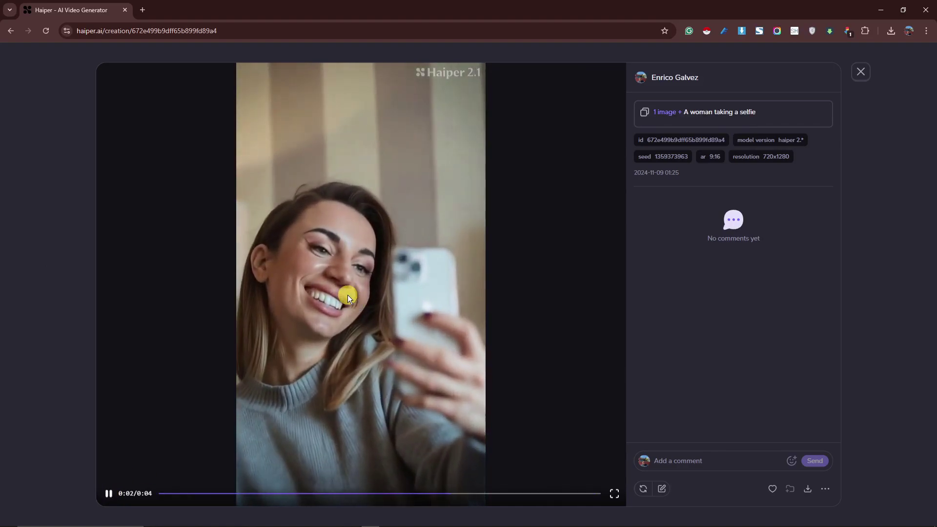
click(113, 495)
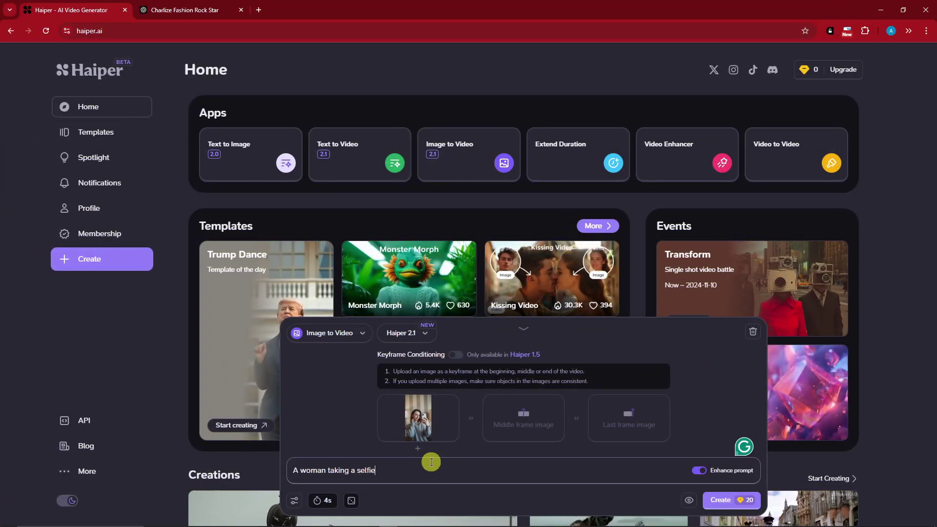
- Switch the creation mode back to Text to Video and clear the selfie prompt
click(330, 333)
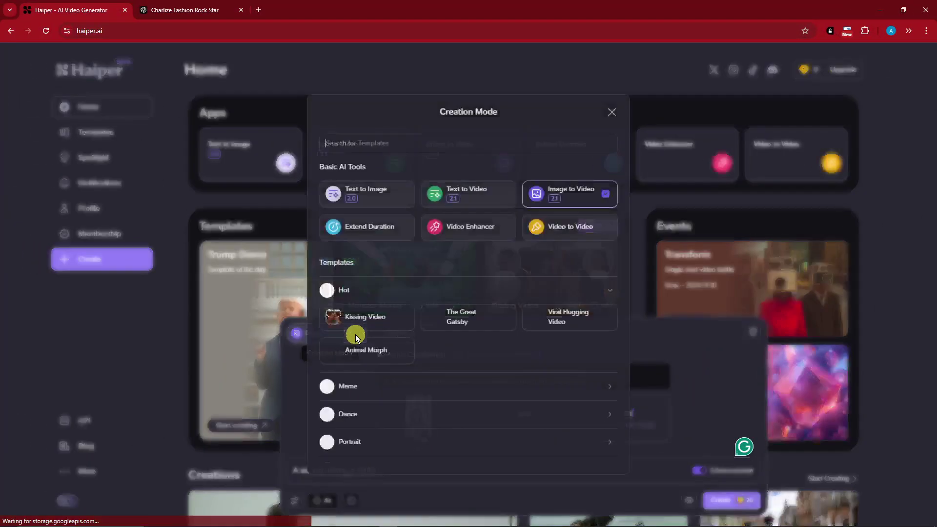
click(476, 191)
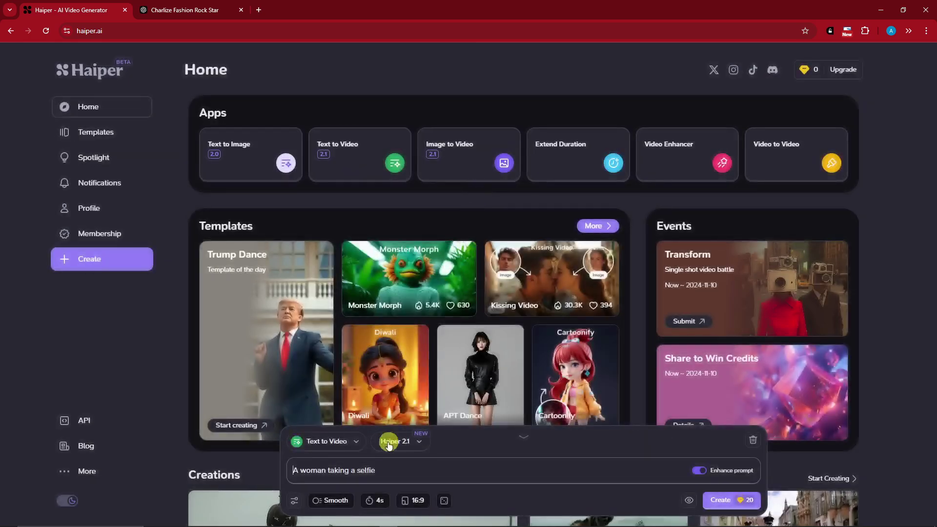
key(ctrl+a)
key(BackSpace)
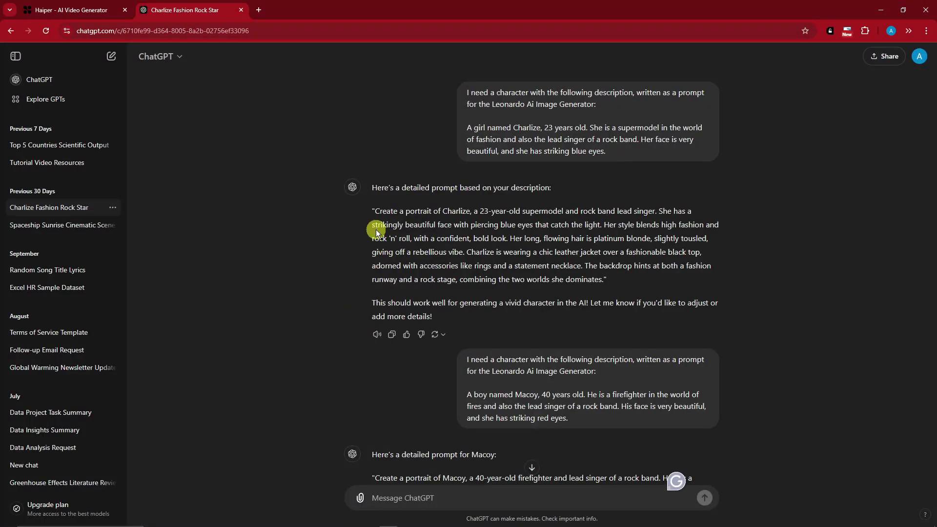
- In the ChatGPT conversation, copy the detailed portrait prompt for the 23-year-old supermodel and rock singer
drag(376, 210, 604, 281)
right_click(425, 236)
click(442, 244)
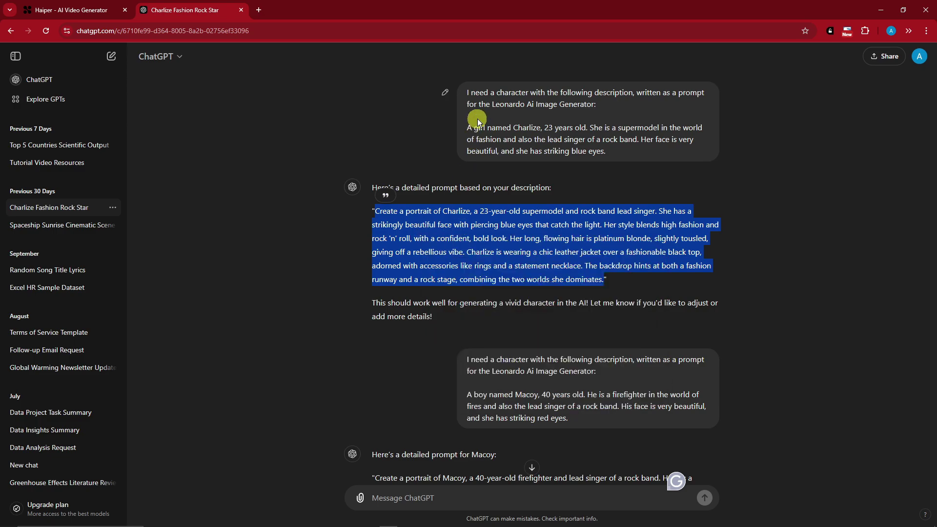
click(481, 112)
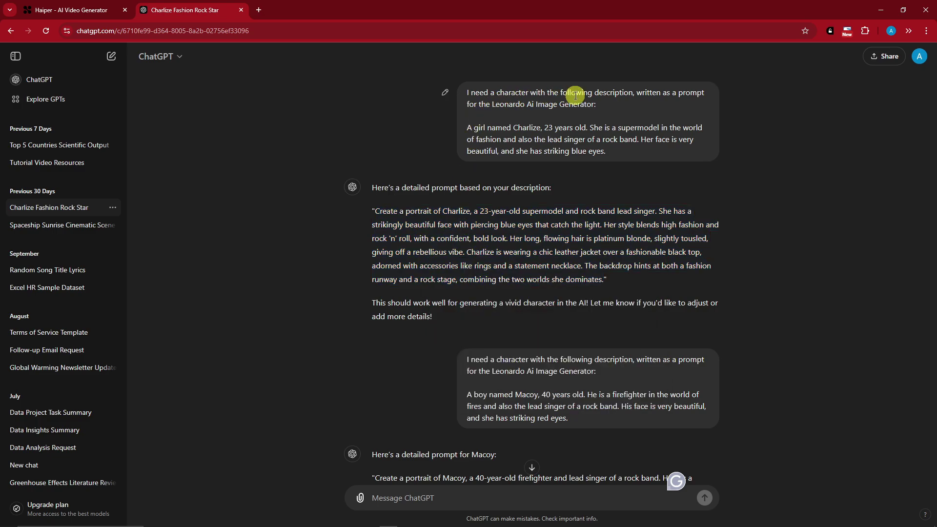
- Examine the ChatGPT request's wording, including the named Leonardo Ai Image Generator and the character description
drag(492, 104, 580, 105)
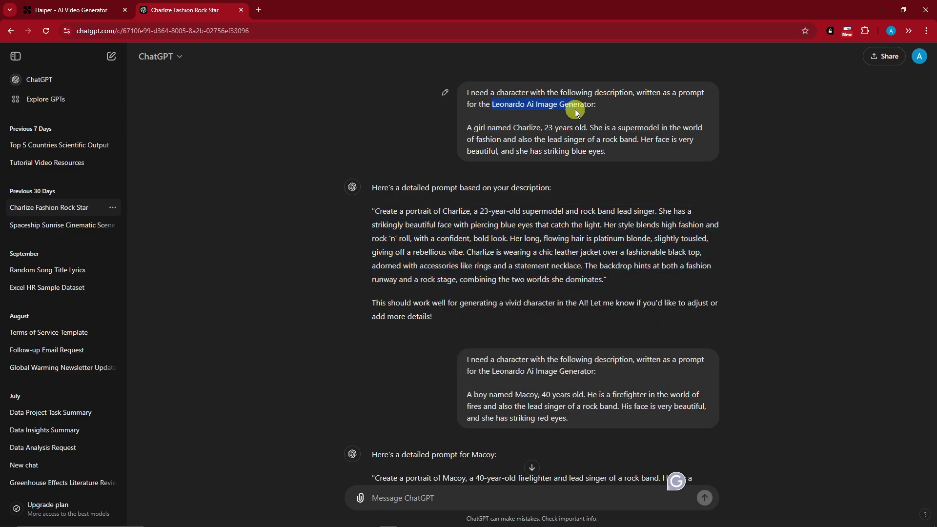
click(571, 122)
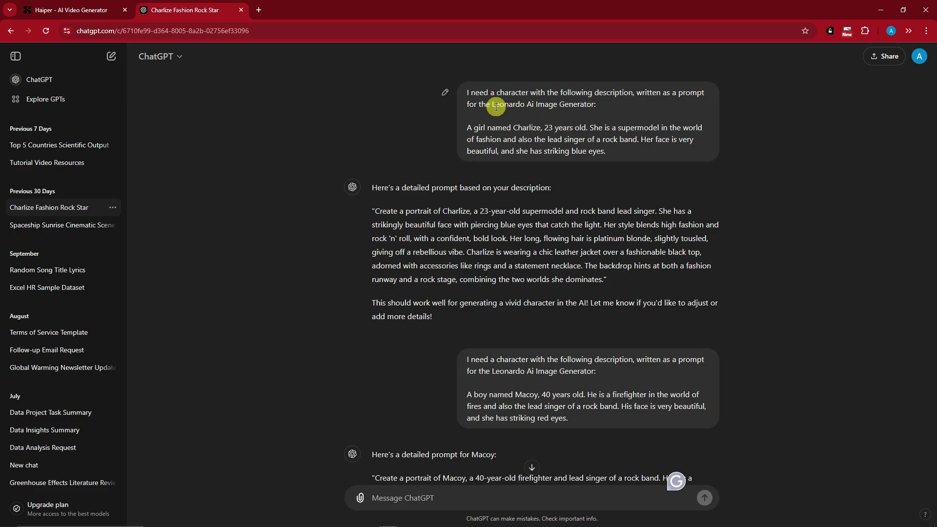
drag(492, 104, 546, 104)
click(546, 104)
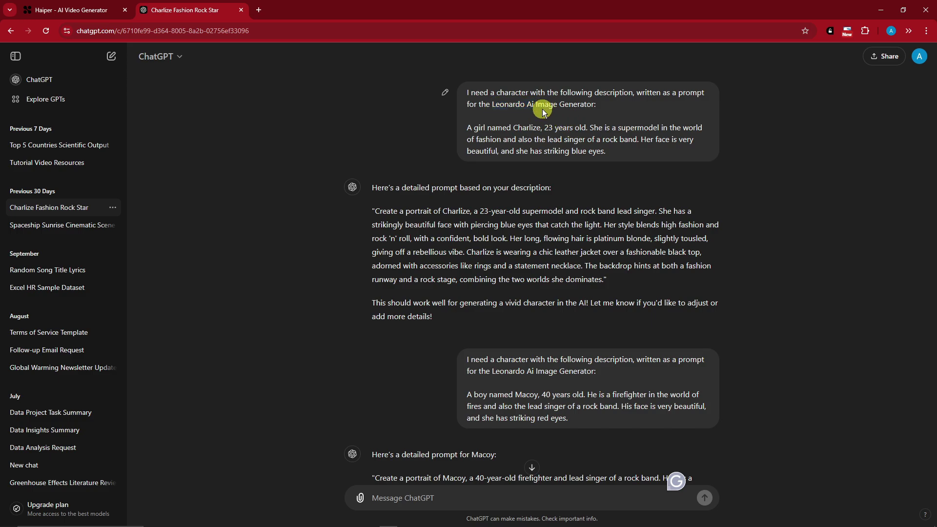
drag(467, 127, 663, 151)
click(595, 126)
click(625, 156)
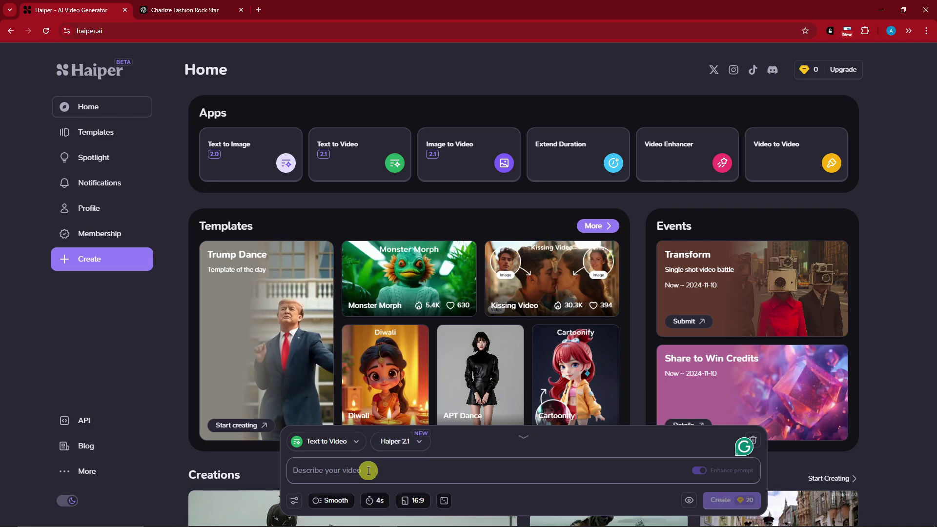
- Paste the supermodel rock singer prompt into Haiper's Text to Video with Enhance prompt off, and play the generated video
key(ctrl+v)
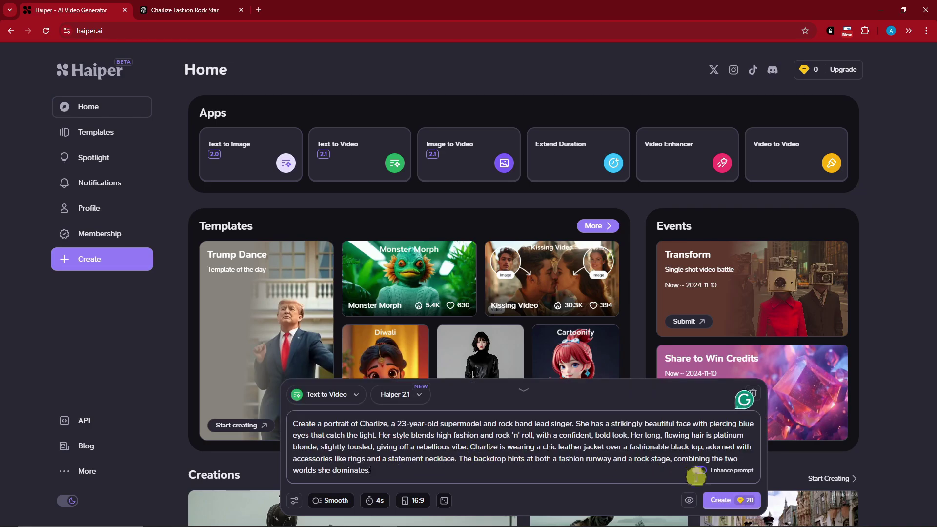
click(698, 471)
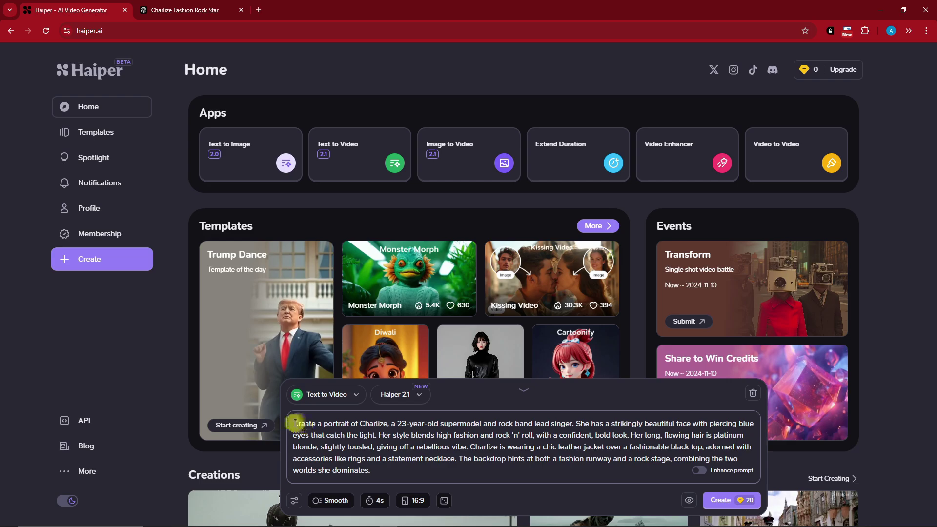
drag(293, 423, 393, 472)
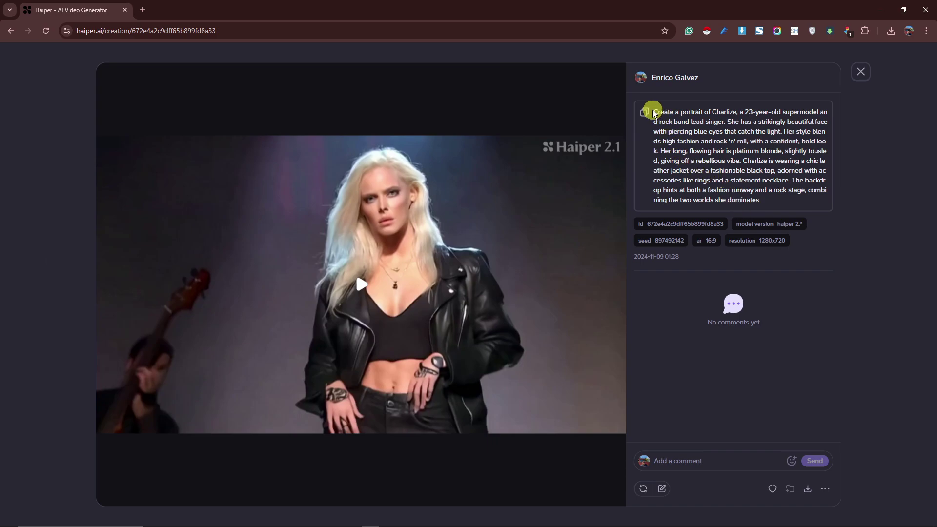
click(342, 297)
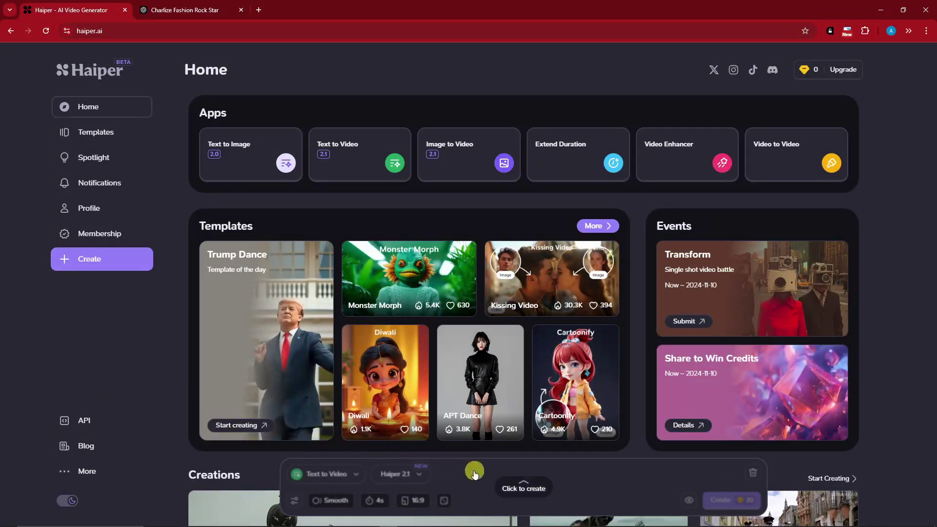
- Switch the creation mode to Video to Video and upload the clip of the man walking down a dark street
click(524, 486)
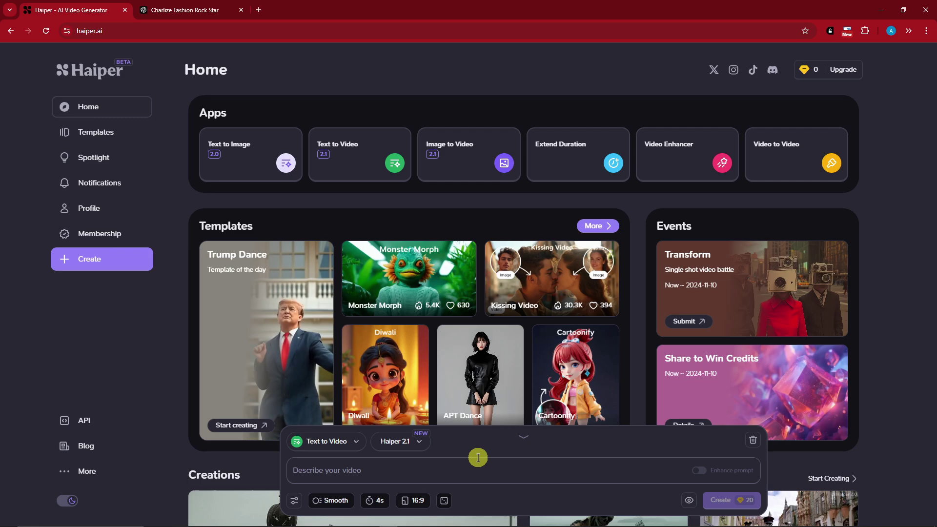
click(356, 441)
click(571, 230)
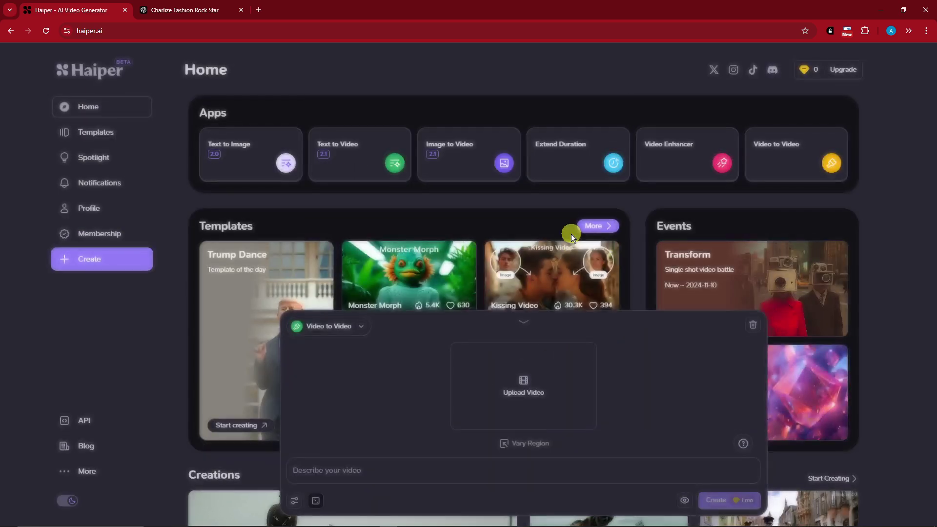
click(586, 414)
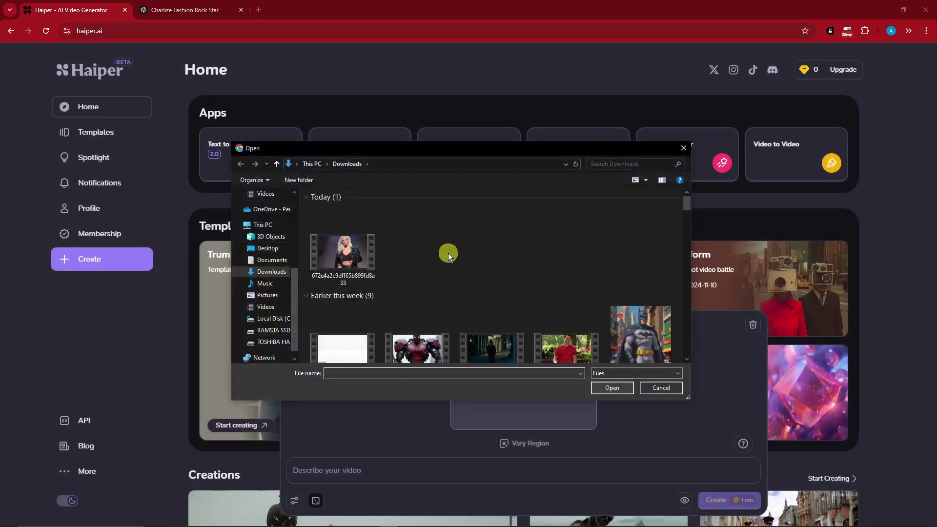
scroll(445, 253, down, 1)
double_click(509, 297)
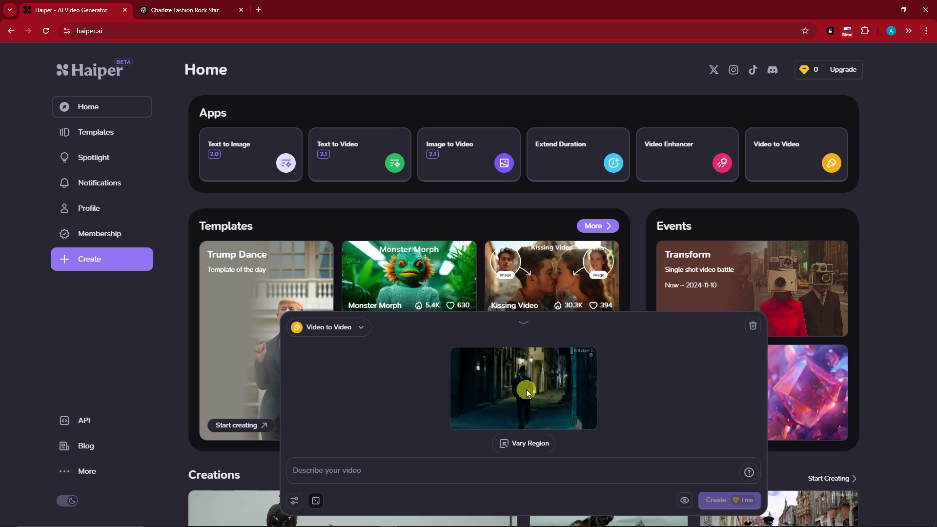
- Use Vary Region to select the walking man's whole figure in the uploaded video
click(529, 443)
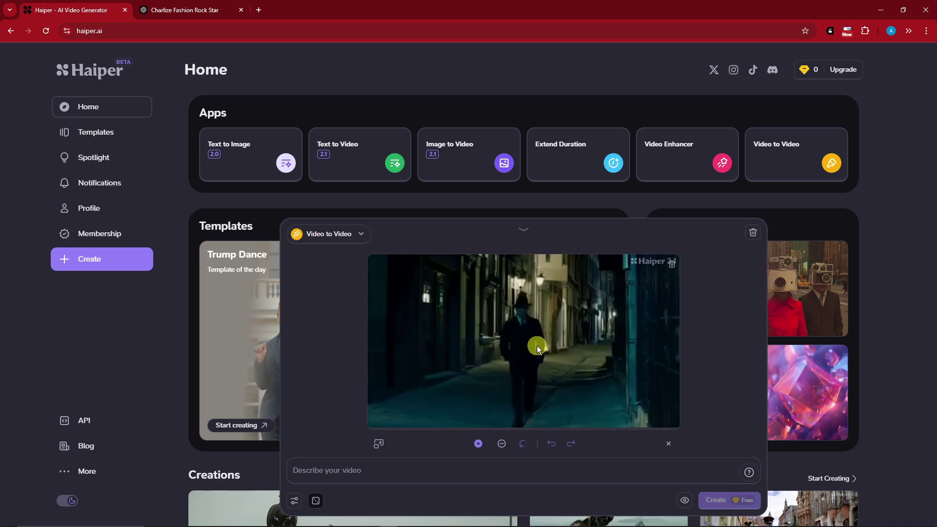
click(537, 346)
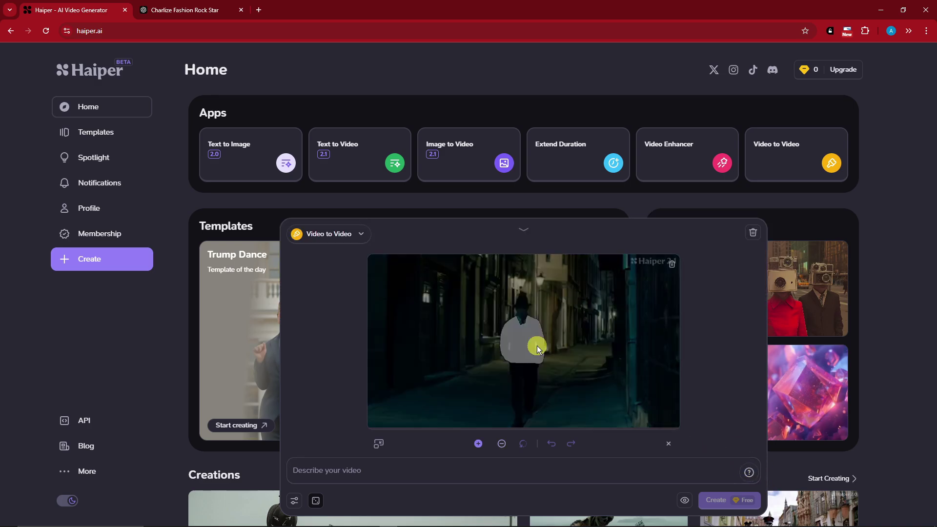
click(526, 384)
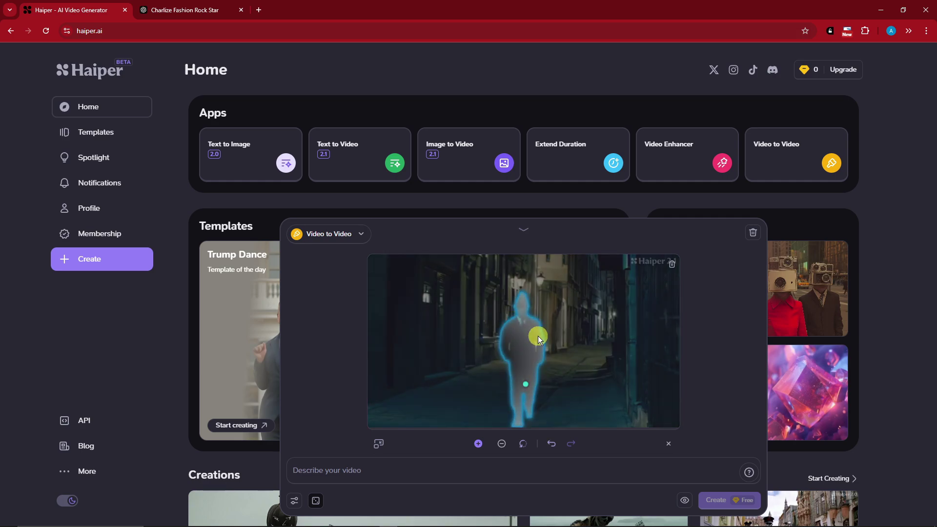
- Enter the prompt "An old woman. Walking down the streets of new york on a dimly lit road. Cinematic style."
click(412, 473)
text(An old woman. Wal)
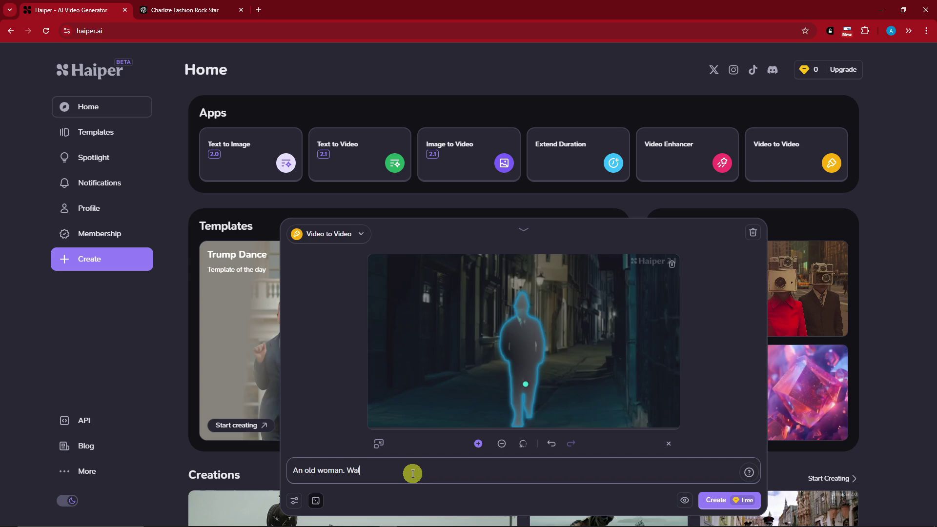
text(n the streets of new york on a dimly lit road. Cinematic style.)
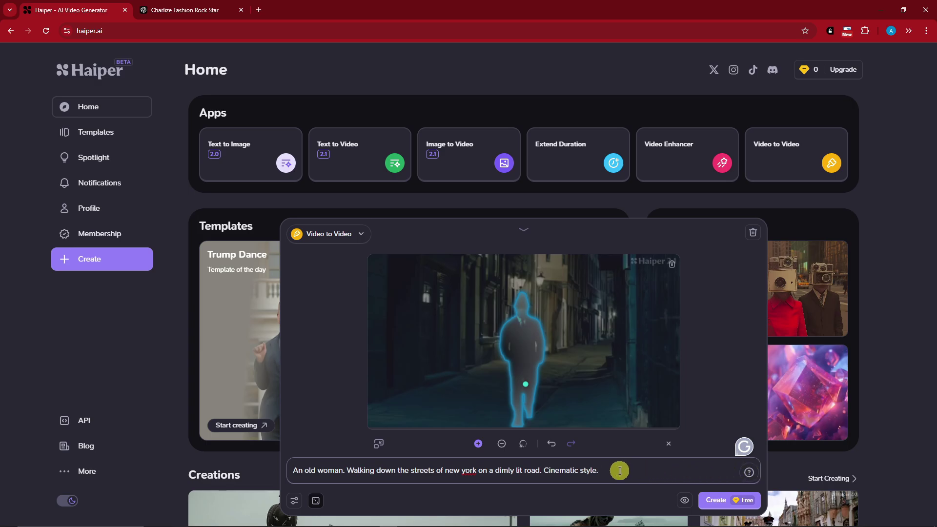
- Generate the Video to Video clip with the selected walking figure and the old woman prompt
drag(615, 470, 270, 483)
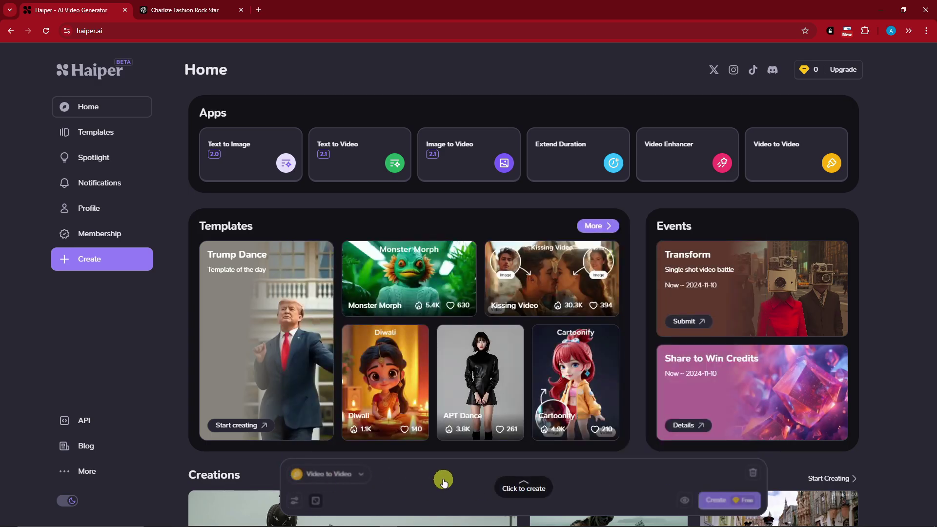
click(514, 481)
click(585, 470)
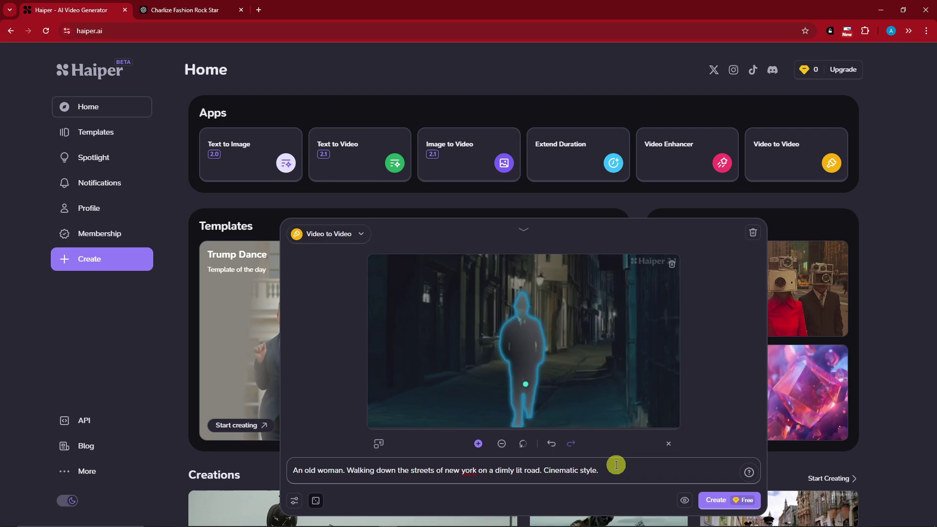
click(738, 501)
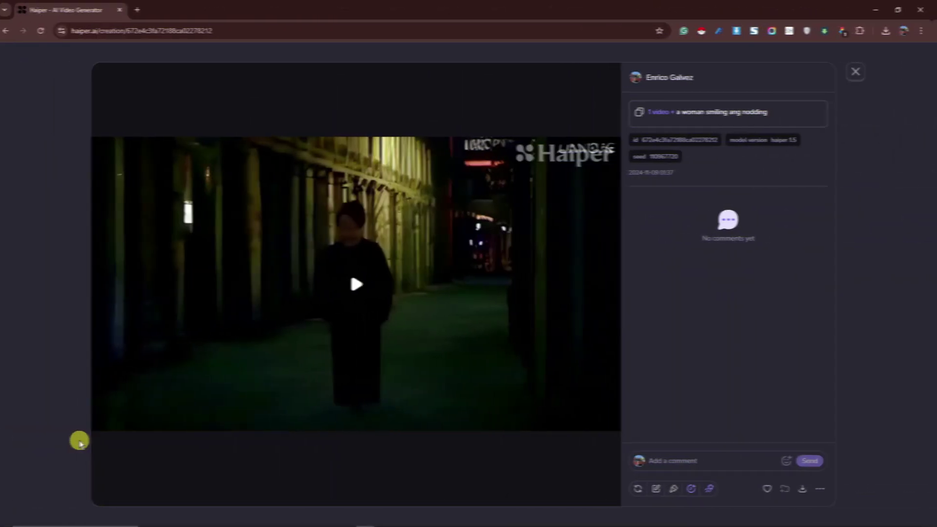
- Play the generated dark street video "a woman smiling ang nodding", pause it to inspect the figure, and close it
click(374, 289)
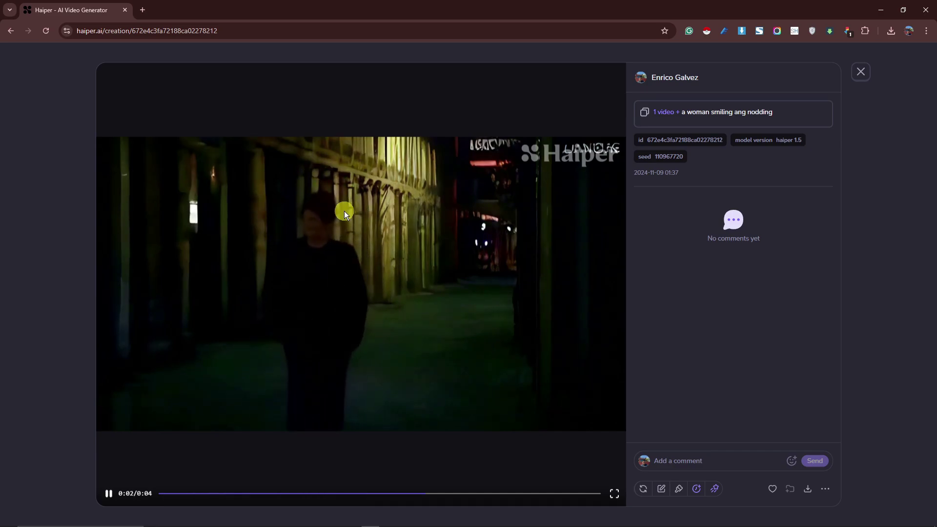
click(373, 238)
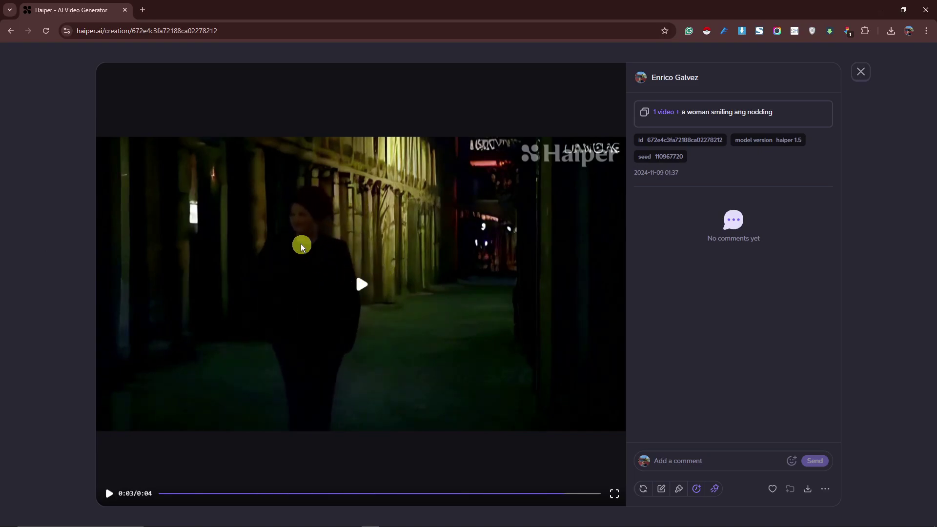
click(861, 72)
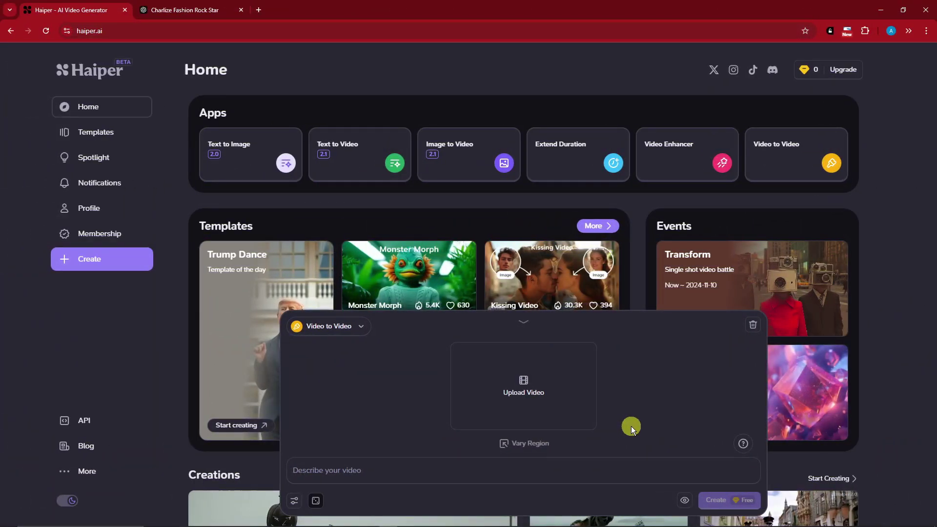
- Upload the blonde rock singer clip for Video to Video and select the singer's whole figure with Vary Region
click(537, 388)
click(343, 252)
click(612, 387)
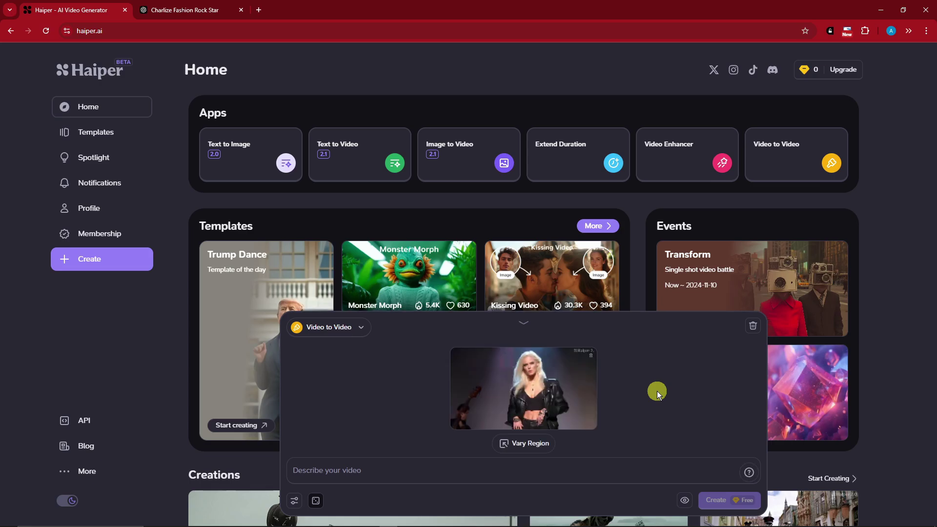
click(539, 446)
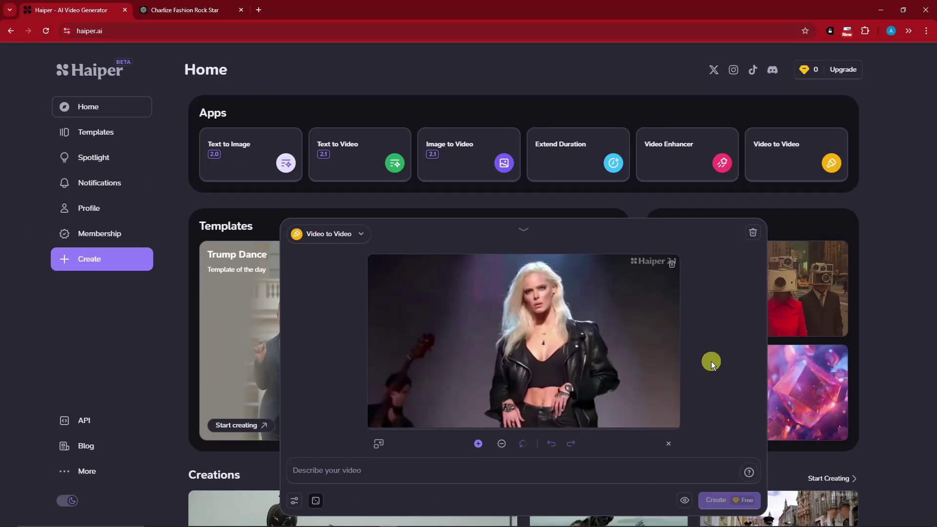
click(564, 341)
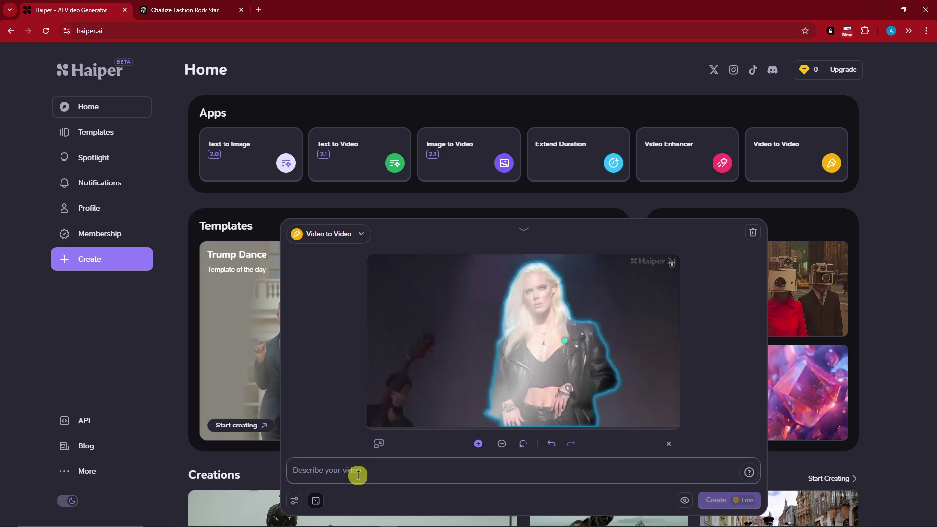
- Enter the prompt "A guy" for the selected singer and generate the video
click(355, 472)
text(A guy)
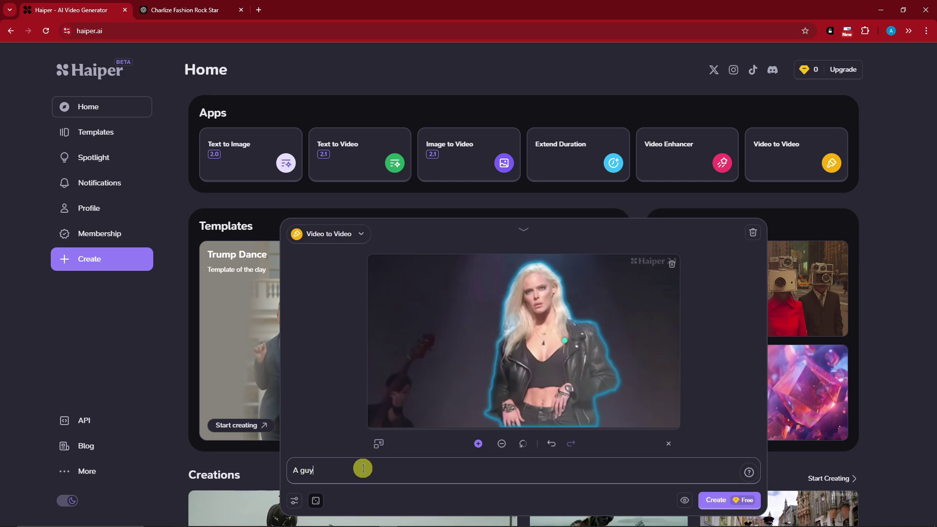
click(723, 503)
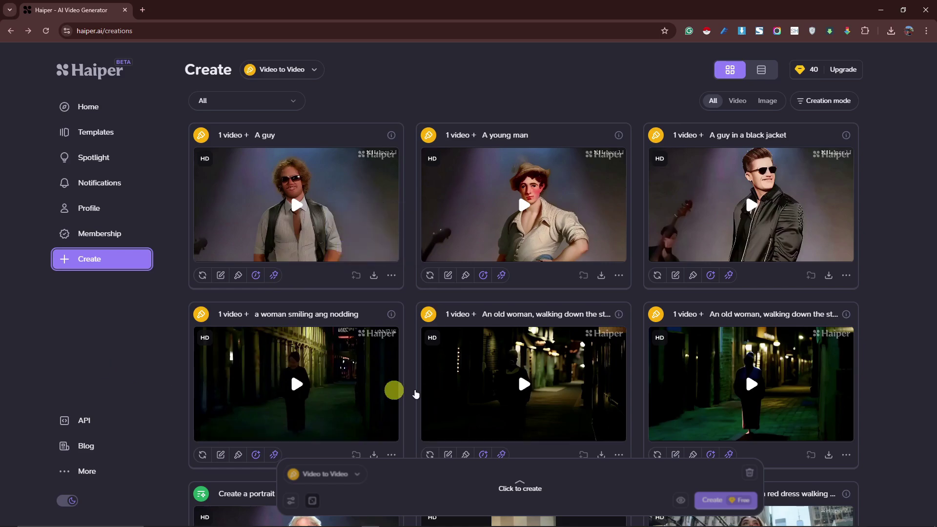
- Preview the "A guy in a black jacket" clip and watch the "A young man" clip in full screen
mouse_move(766, 207)
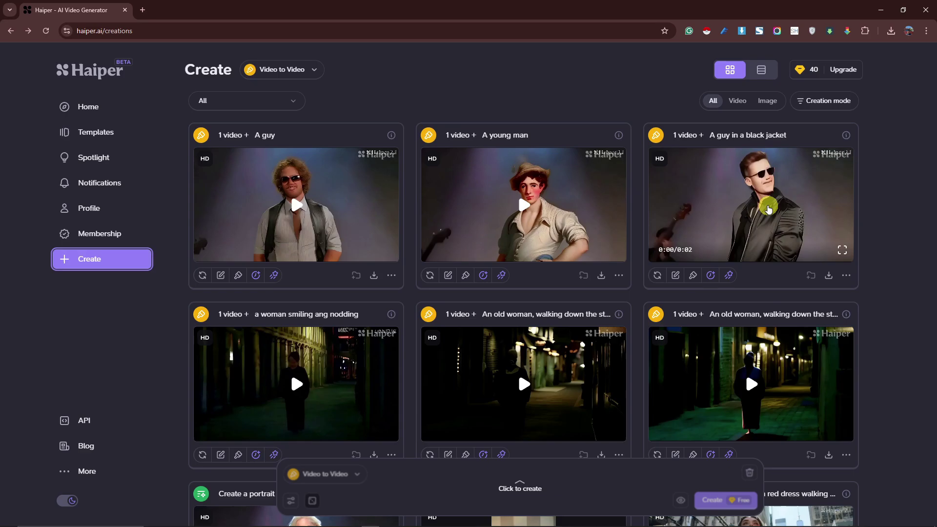
mouse_move(533, 207)
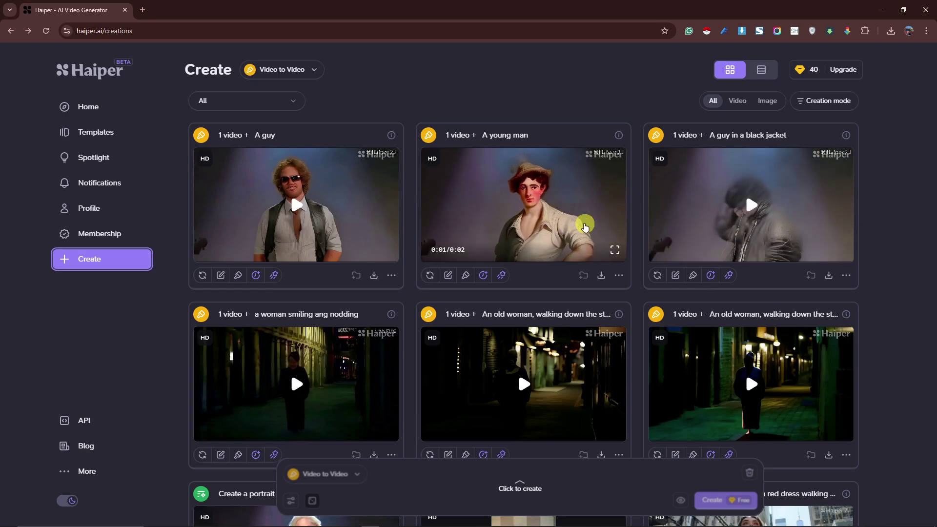
click(614, 252)
click(616, 498)
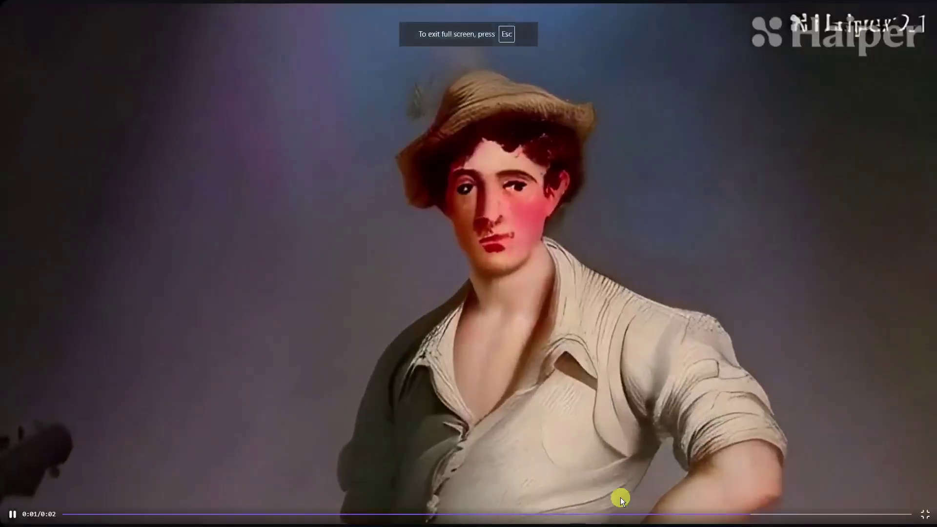
key(Escape)
key(Escape)
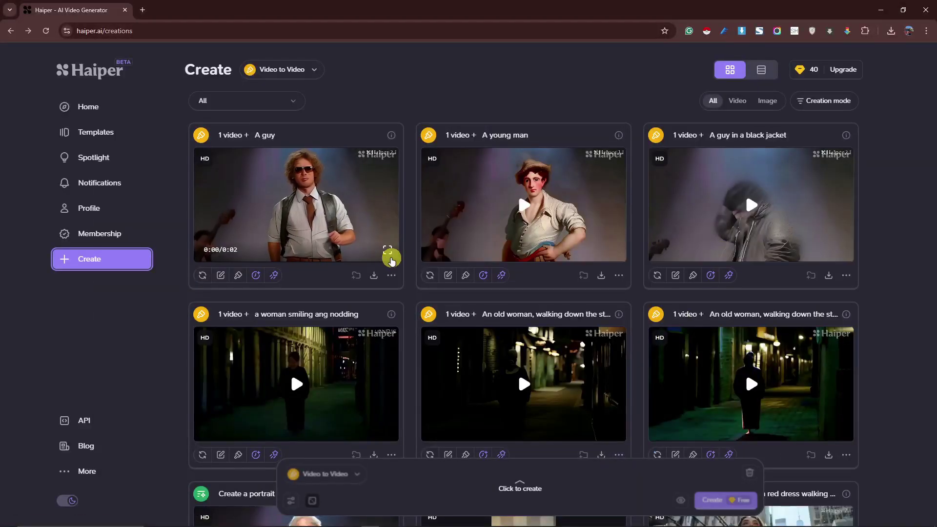
- Watch the generated "A guy" clip in full screen and return to the creations list
click(387, 250)
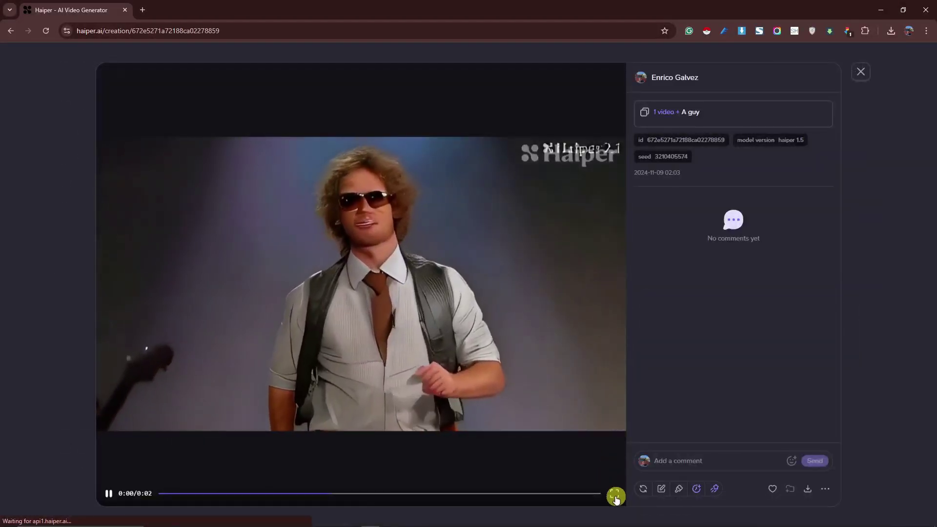
click(615, 494)
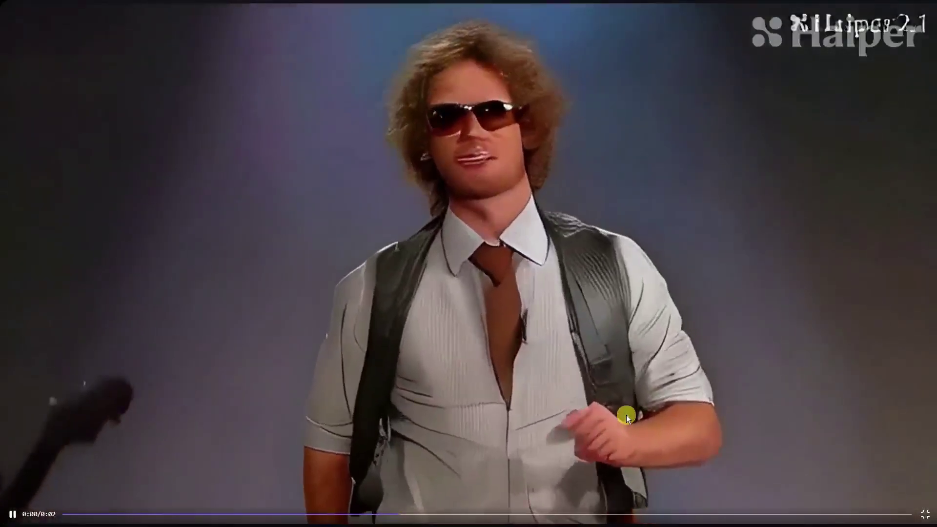
key(Escape)
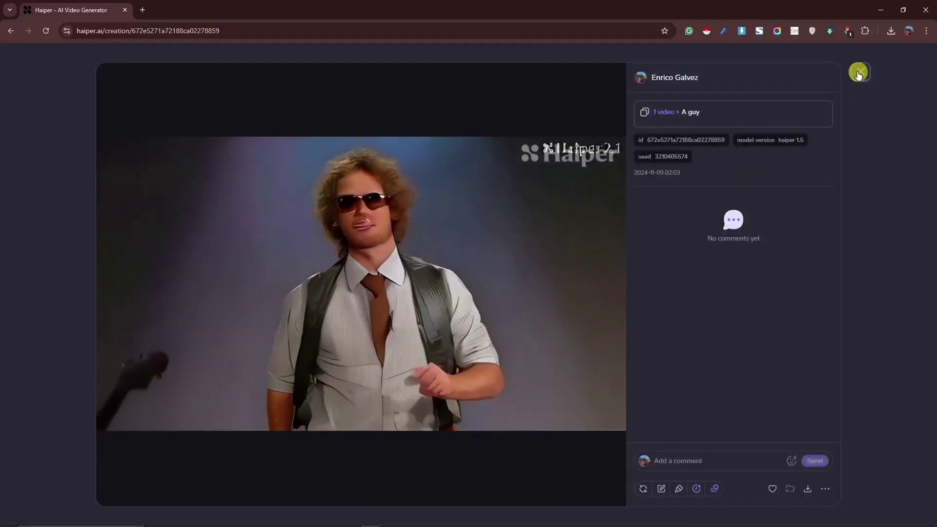
click(860, 73)
- Watch the original rock singer video and the "A woman taking a selfie" video in full screen
scroll(418, 227, down, 4)
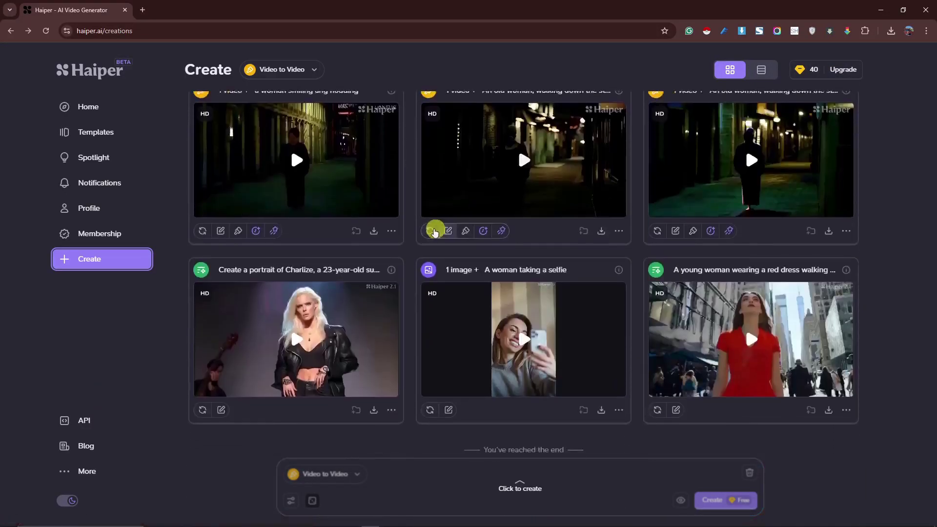
click(391, 381)
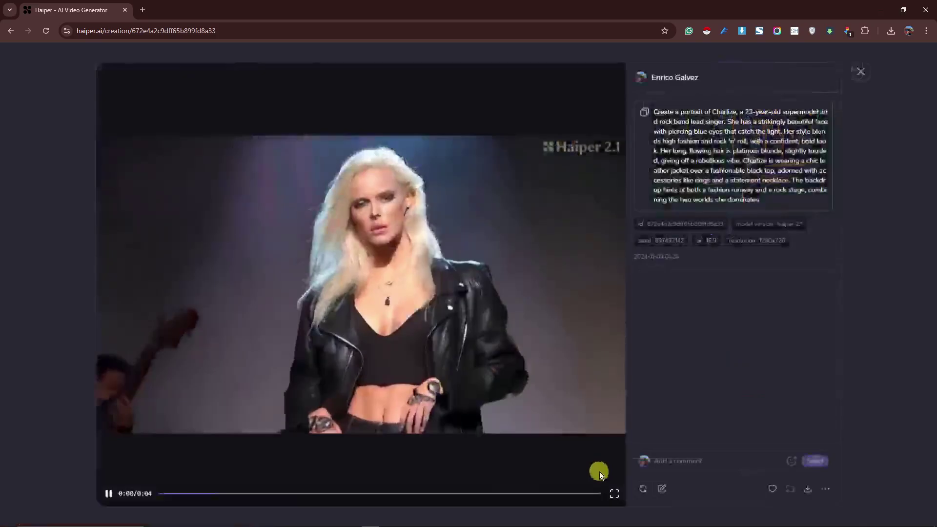
click(614, 495)
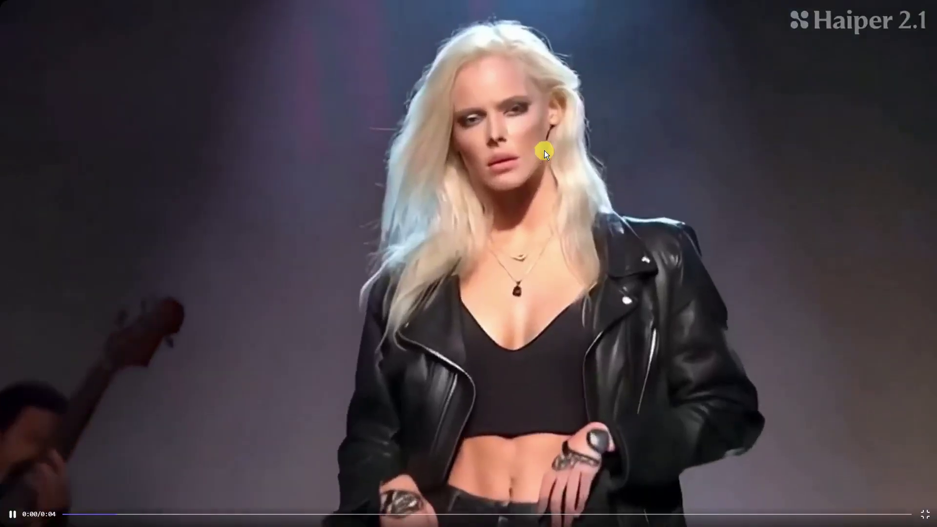
key(Escape)
click(862, 74)
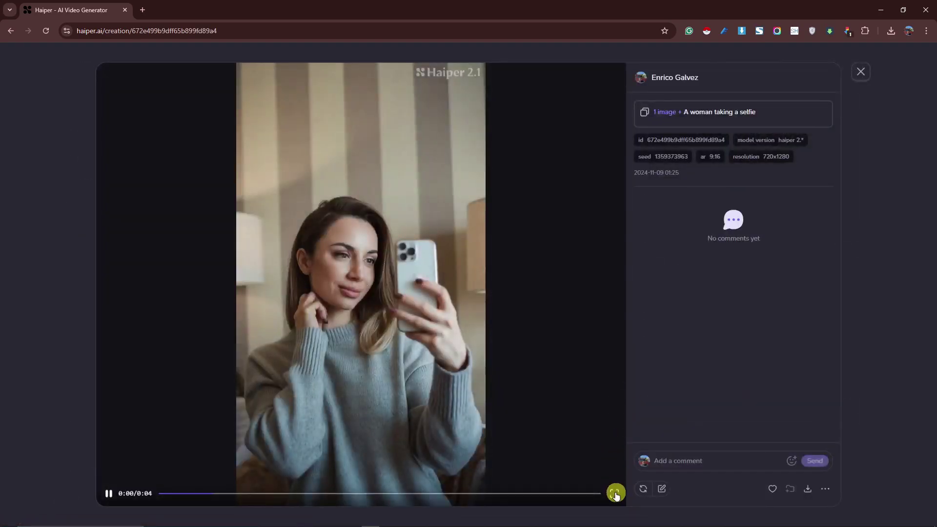
click(616, 493)
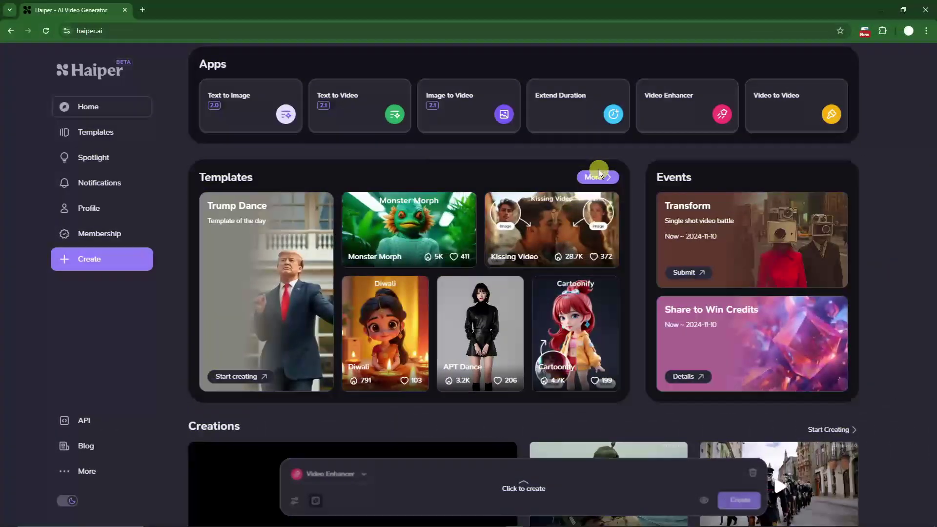
- Browse the full template collection and open the Face Swap template from Basic Templates
click(599, 171)
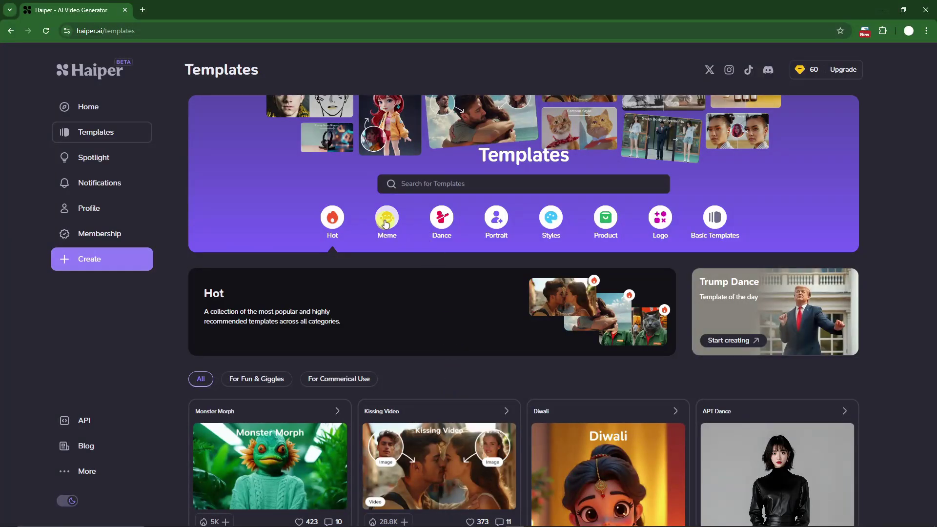
scroll(648, 266, down, 7)
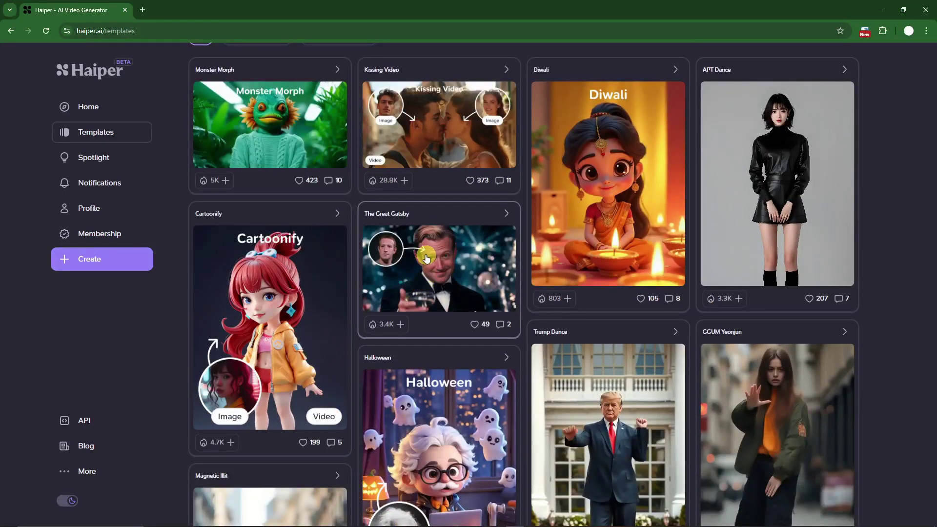
scroll(426, 258, up, 3)
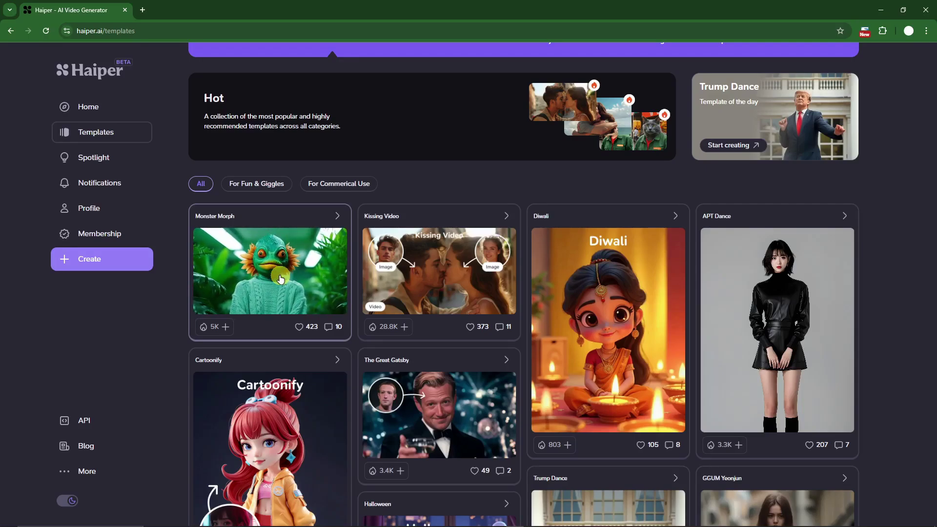
scroll(480, 277, down, 6)
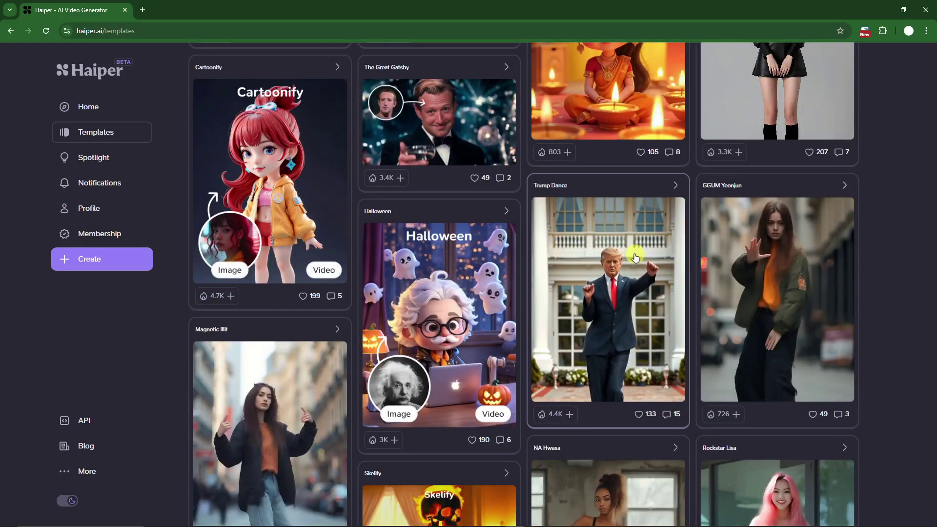
scroll(633, 301, down, 3)
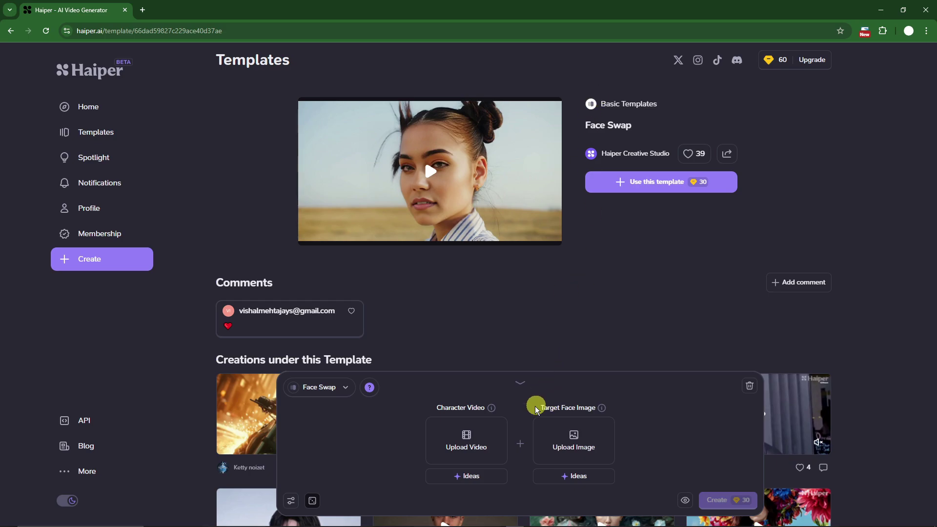
- Choose Video 4, the woman in a pink headscarf, from the Ideas as the Face Swap character video
click(473, 477)
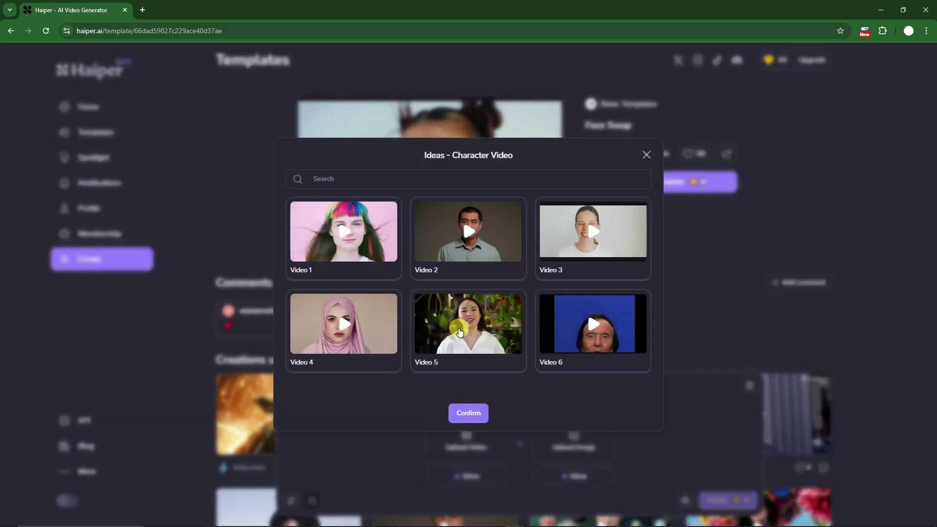
click(353, 328)
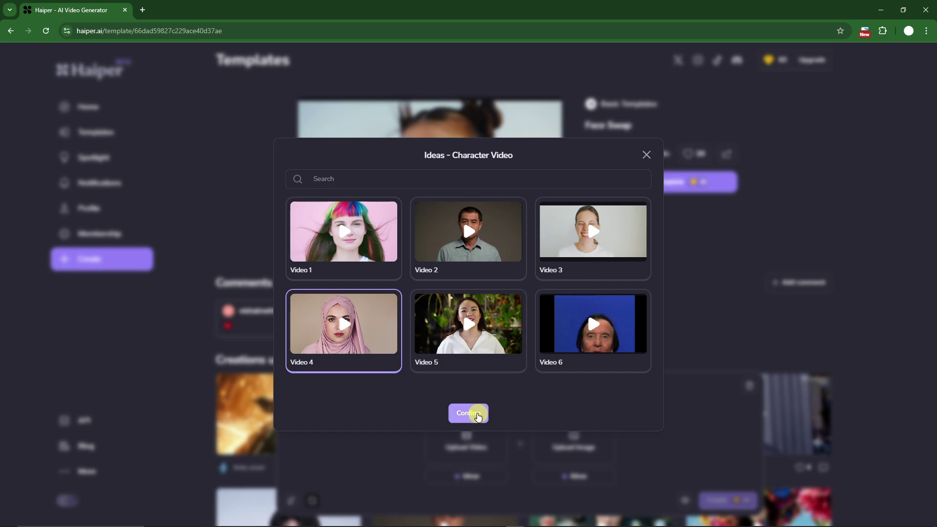
click(469, 413)
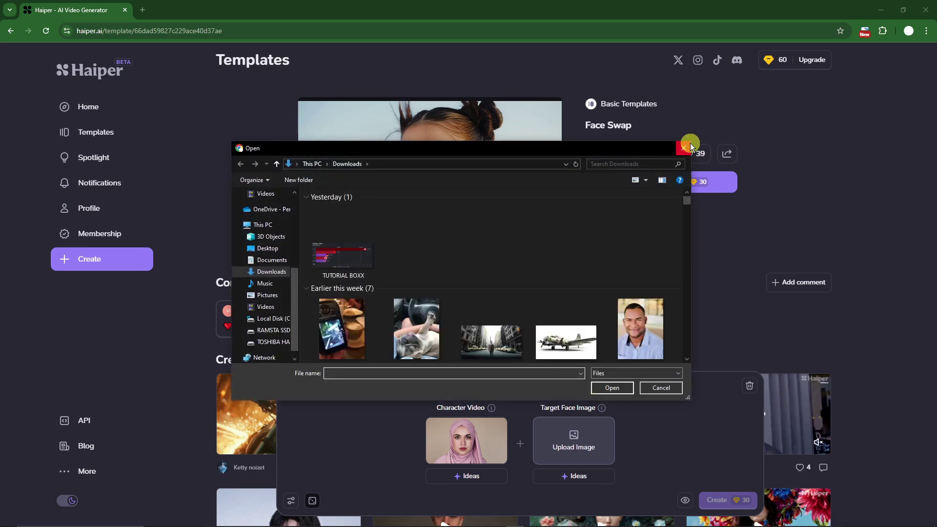
- Choose Image 1, the blonde woman, from the Ideas as the target face image and create the face swap video
click(688, 145)
click(591, 477)
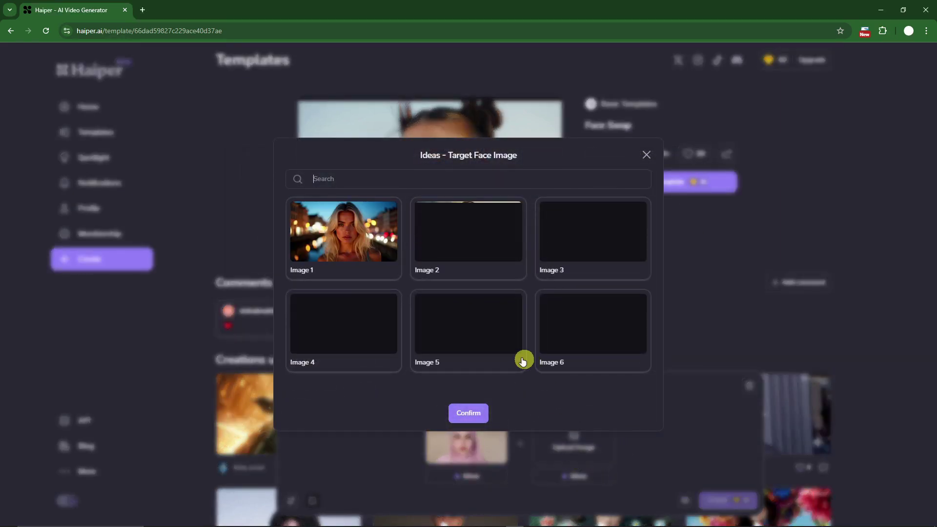
click(368, 230)
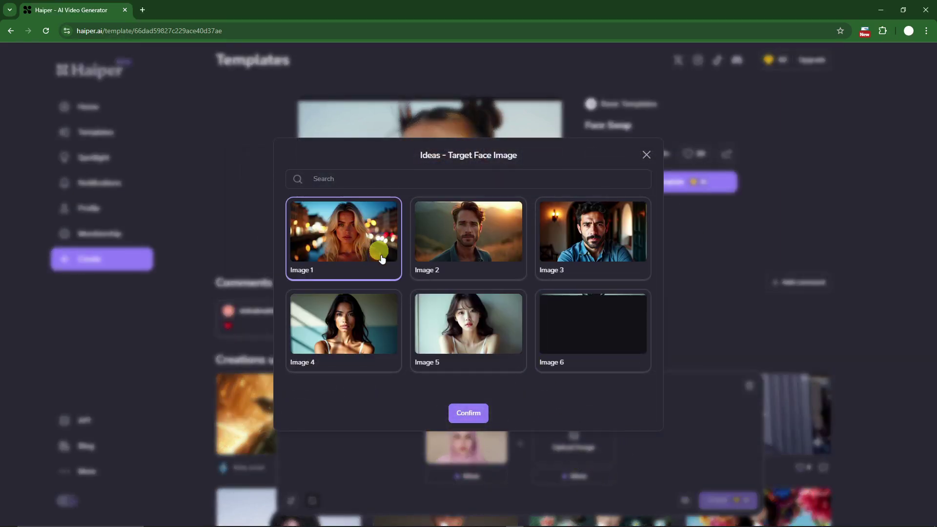
click(469, 413)
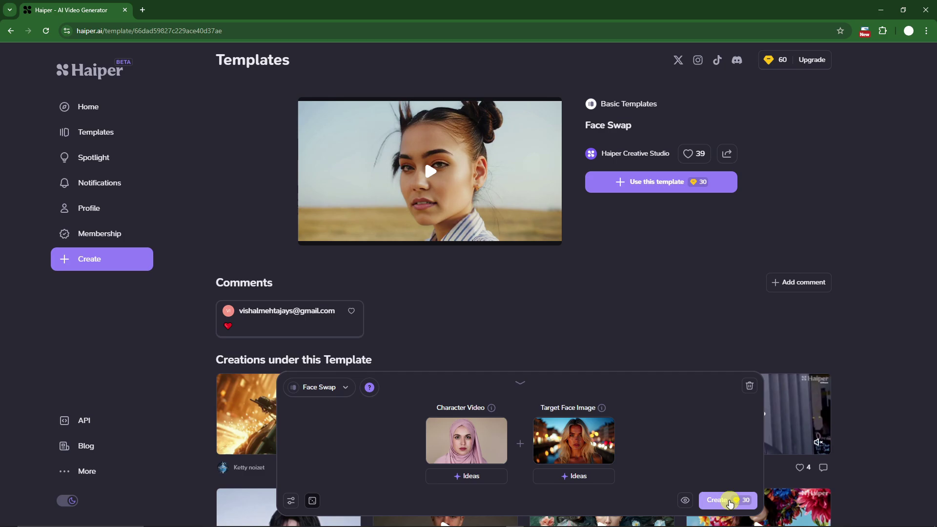
click(729, 501)
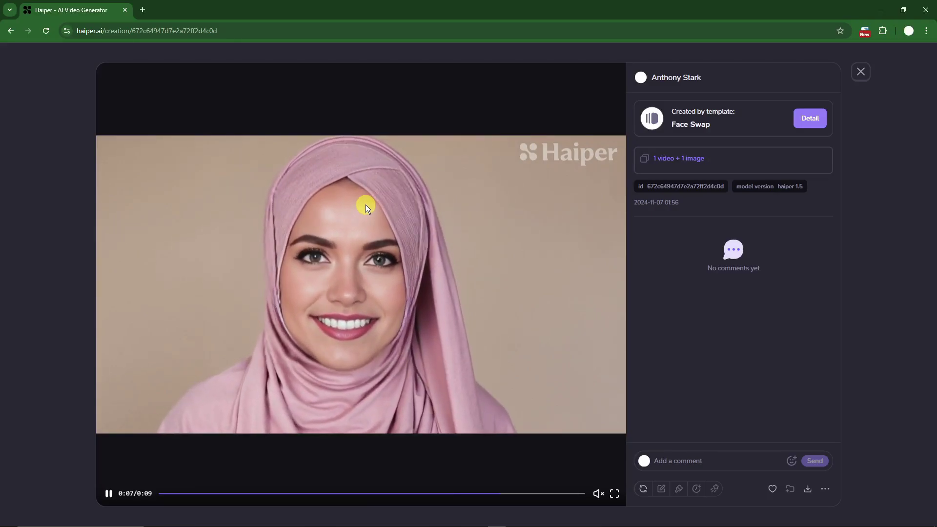
- Close the face swap result and switch the creation mode to the Kissing Video template from the Hot templates
click(863, 74)
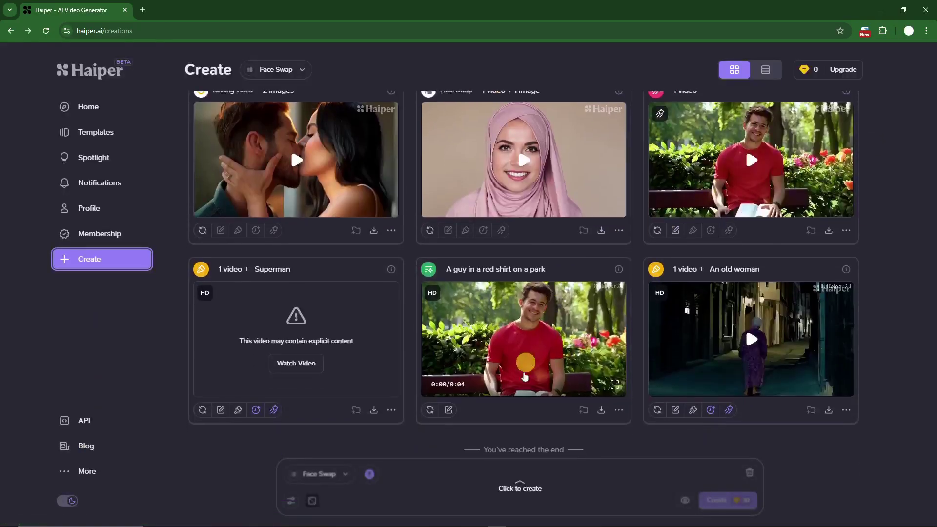
click(527, 478)
click(316, 389)
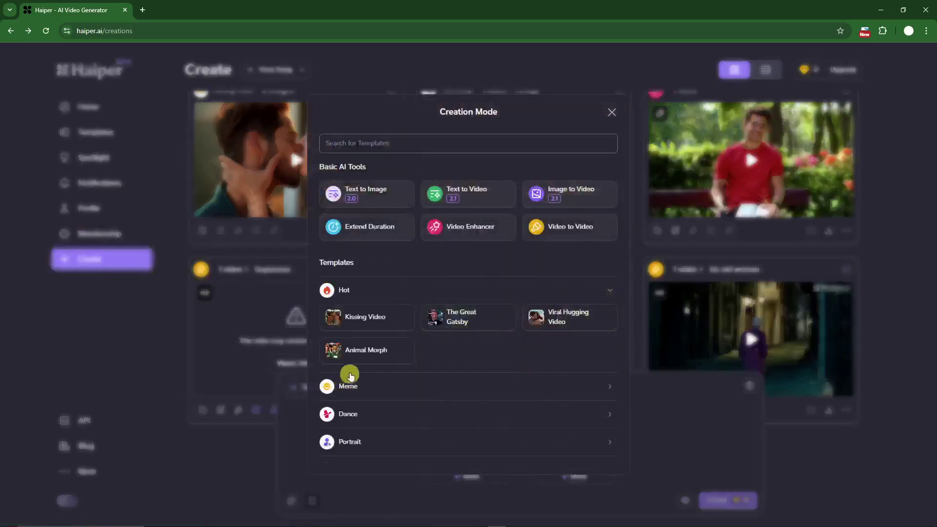
click(369, 325)
- Choose Image 2 as One Person and Image 1 as Another Person from the Ideas for the Kissing Video
click(477, 475)
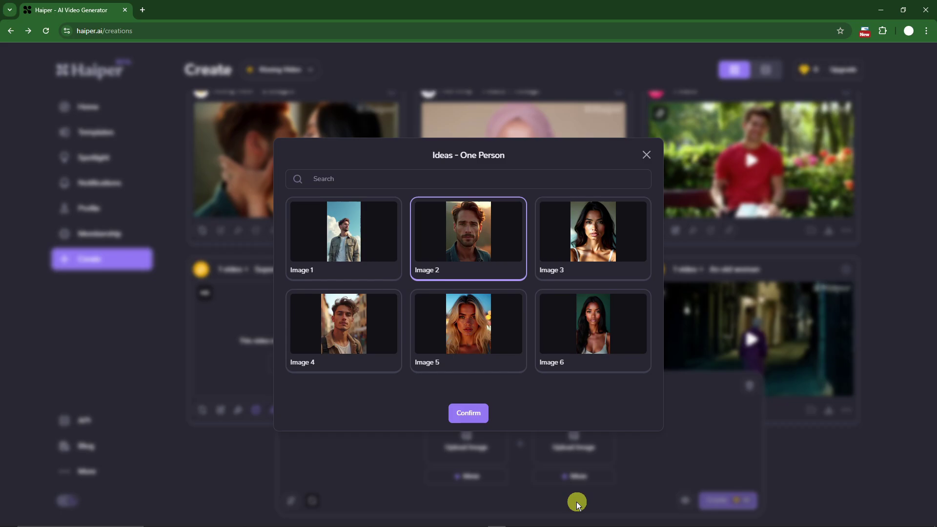
click(469, 413)
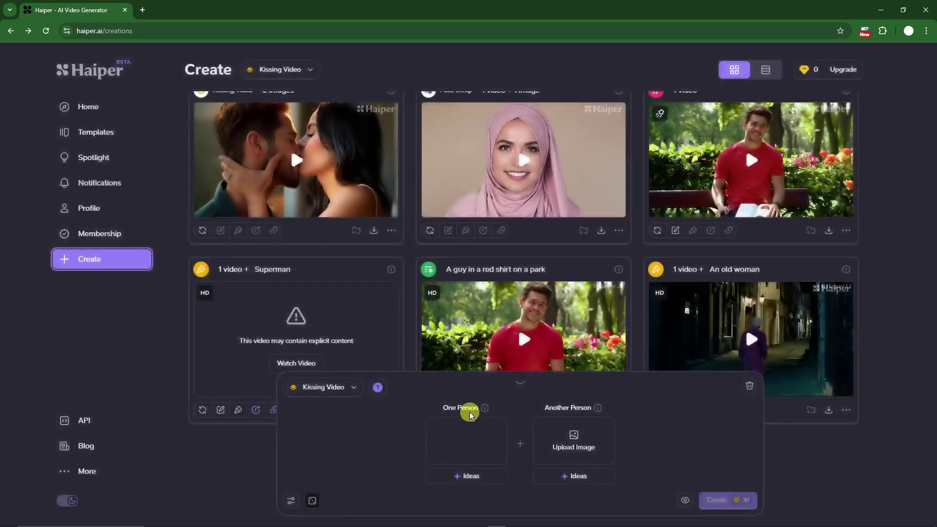
click(566, 477)
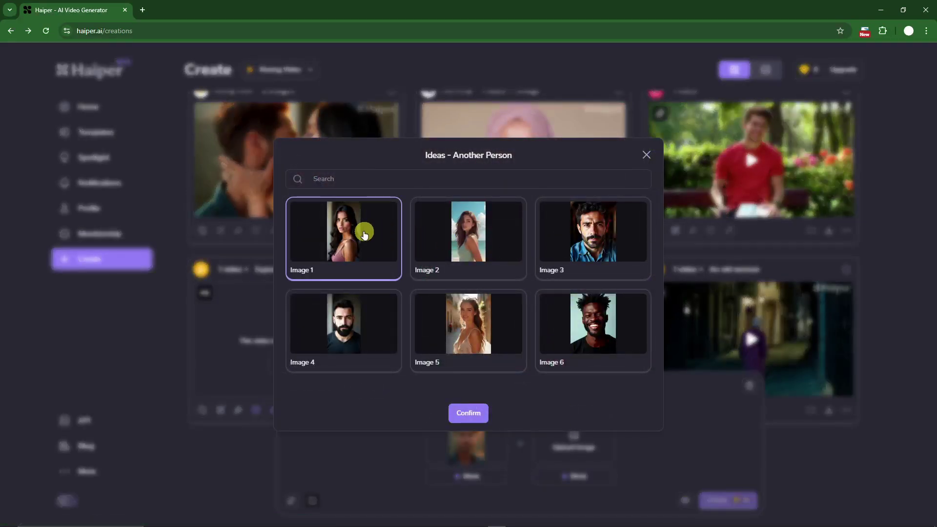
click(468, 413)
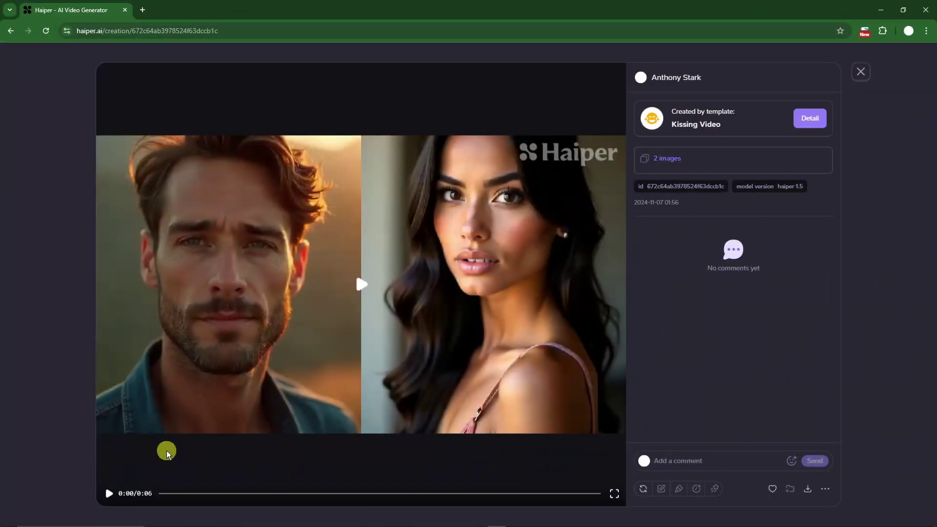
- Play the generated Kissing Video creation and close its detail view
click(108, 495)
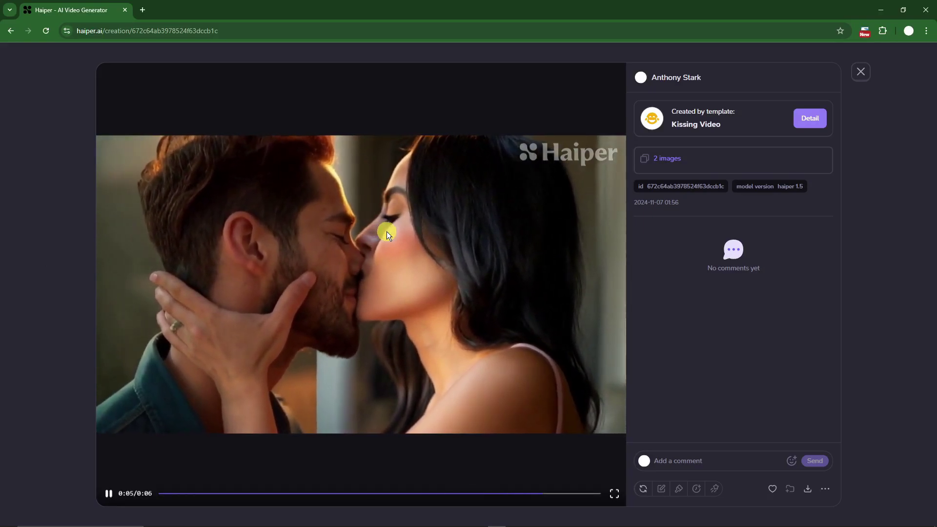
mouse_move(805, 494)
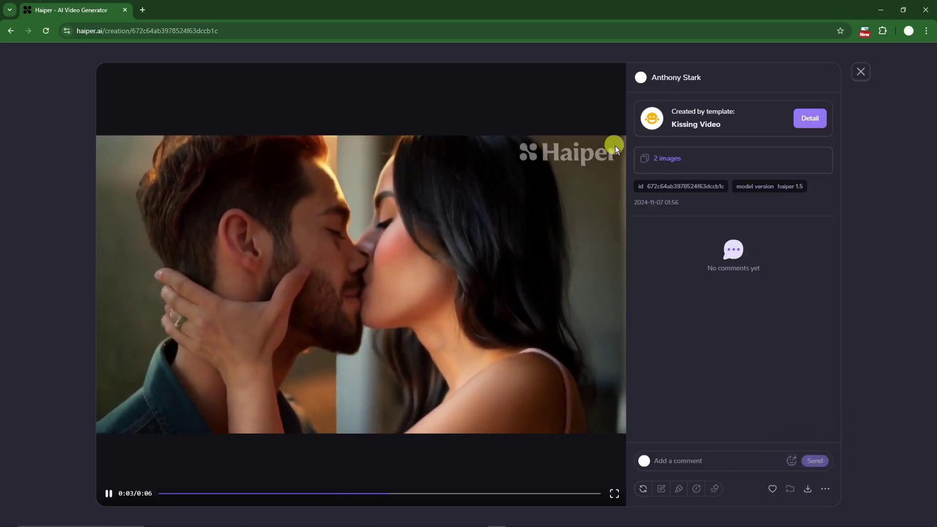
key(Escape)
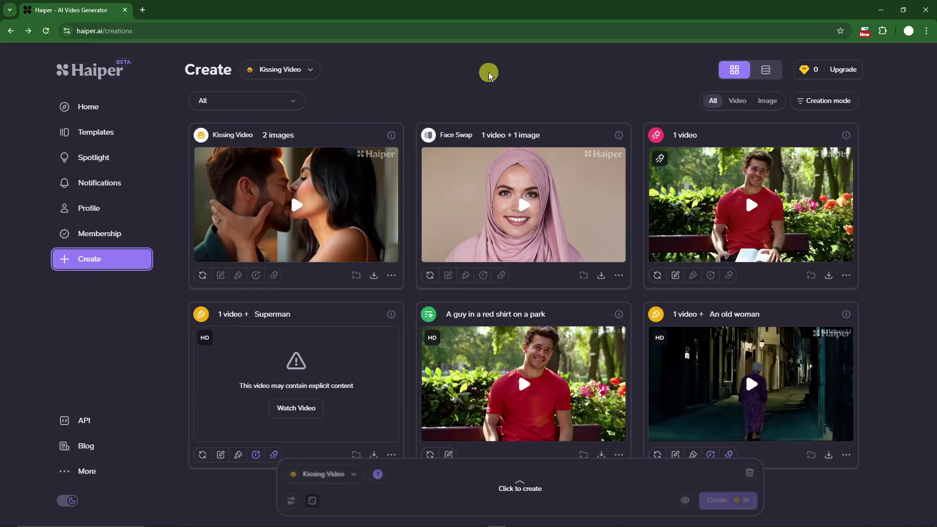
- Open the Trump Dance template of the day from the template collection
click(109, 132)
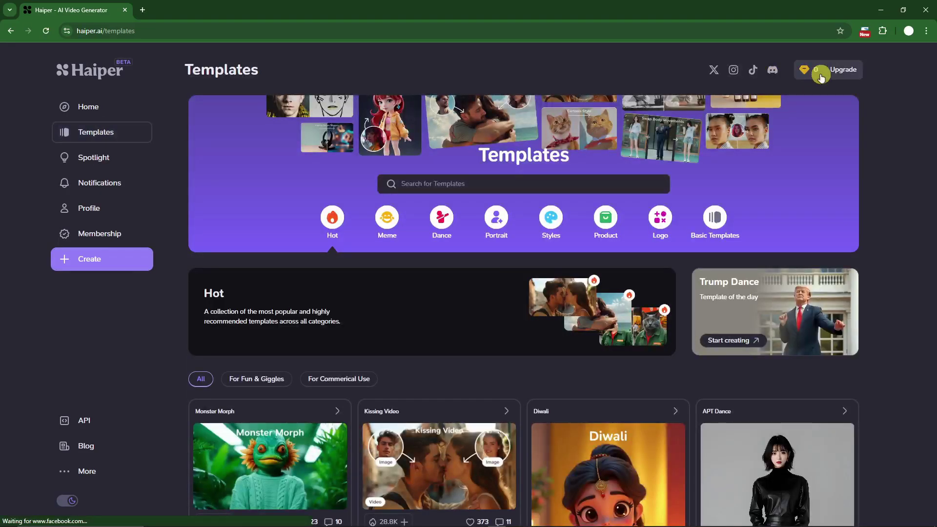
scroll(662, 324, down, 5)
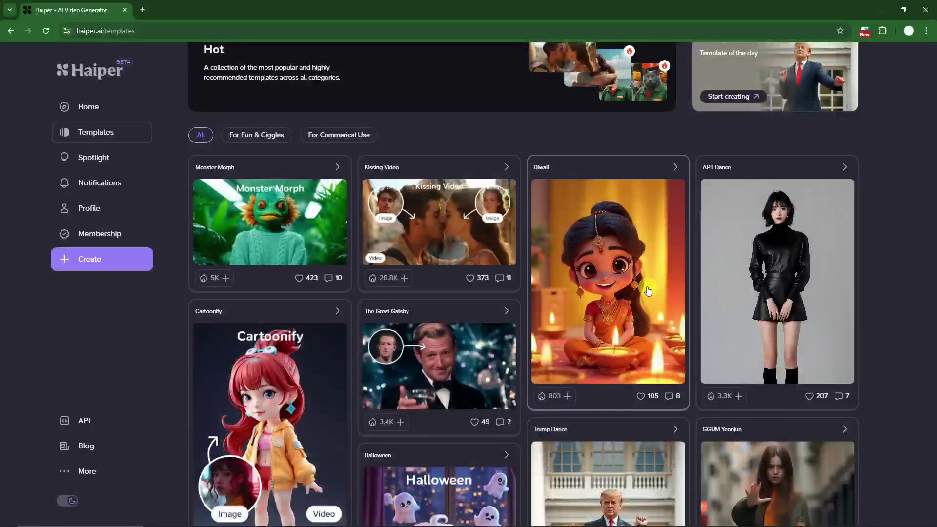
scroll(577, 299, up, 3)
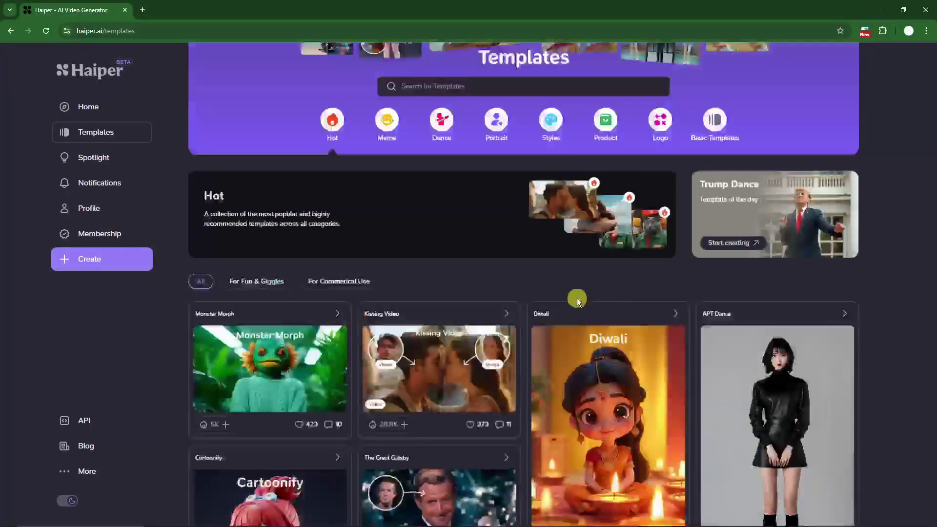
click(776, 204)
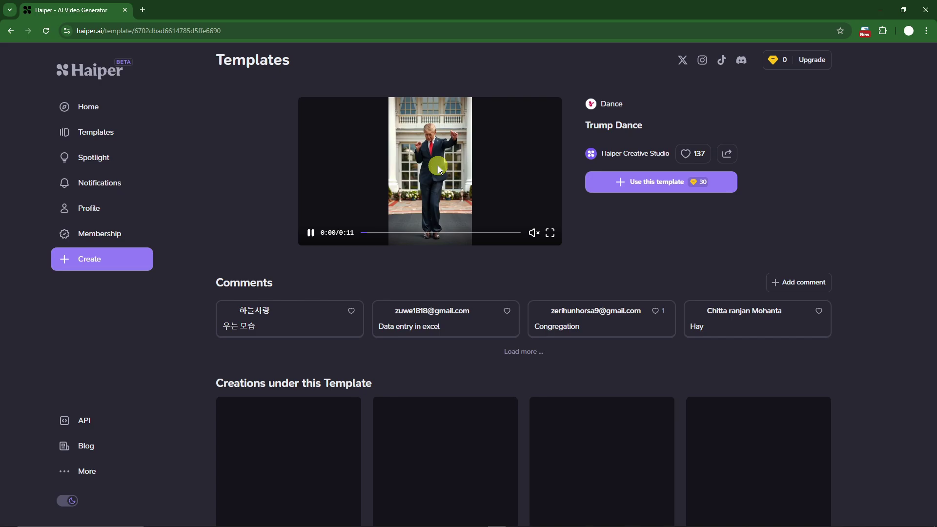
- Look through the comments and creations made with the Trump Dance template, and return to the template collection
scroll(609, 251, down, 2)
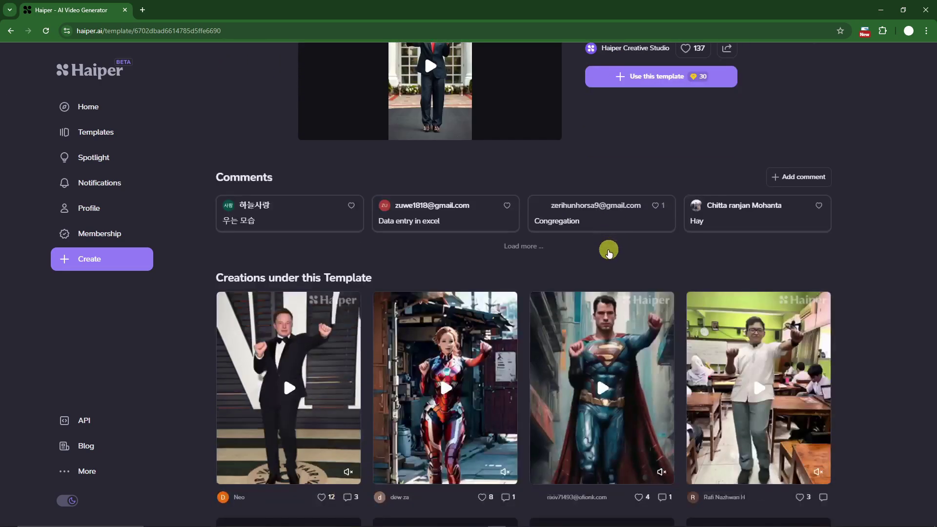
scroll(609, 252, down, 2)
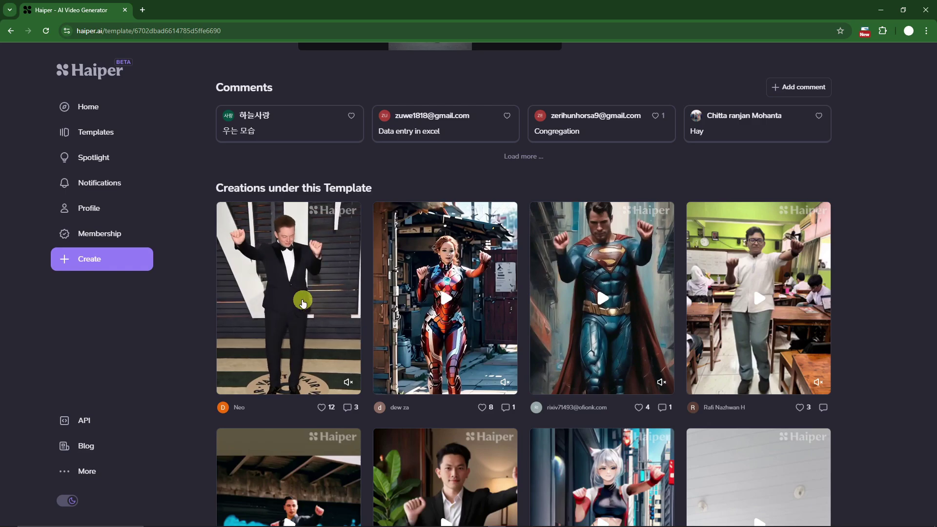
scroll(302, 303, down, 8)
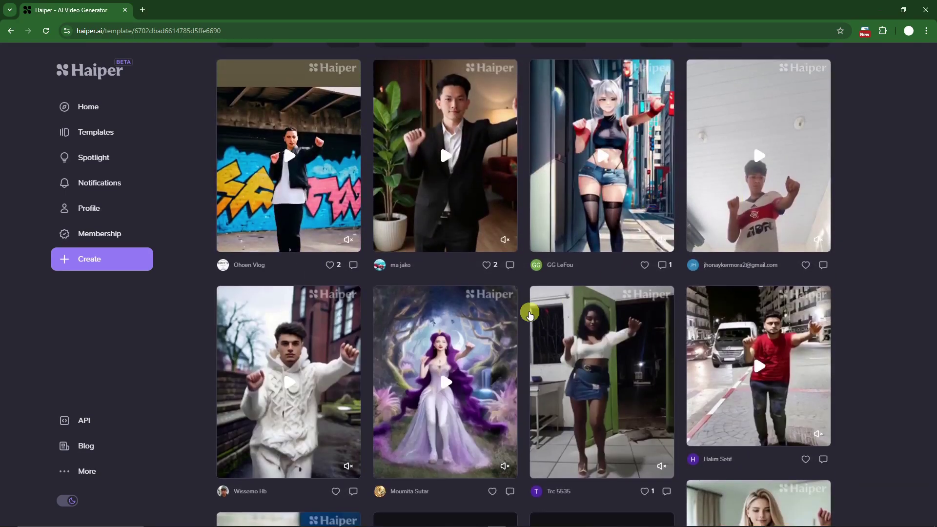
scroll(536, 312, up, 8)
click(10, 31)
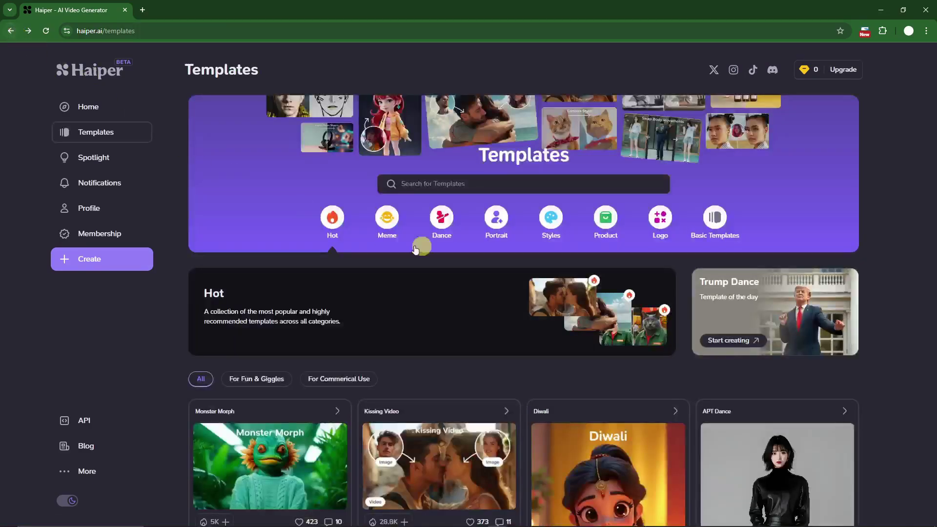
- Browse the Hot templates, open the Animal Morph template and examine the creations made with it
scroll(535, 275, down, 5)
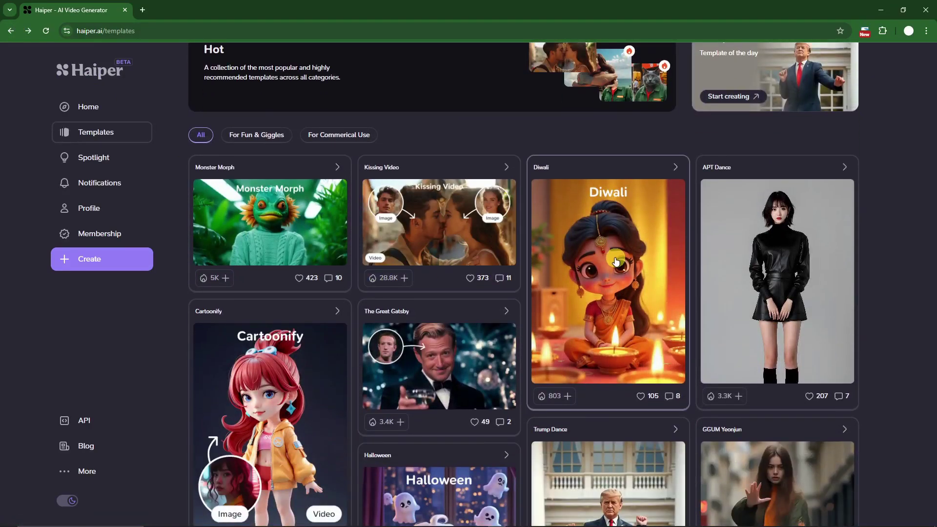
scroll(617, 262, down, 3)
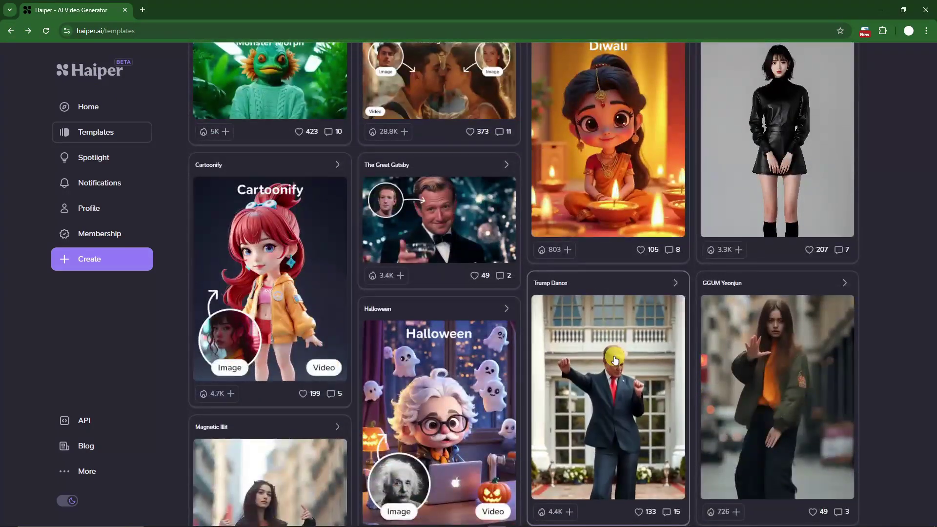
scroll(613, 293, down, 4)
scroll(254, 337, down, 7)
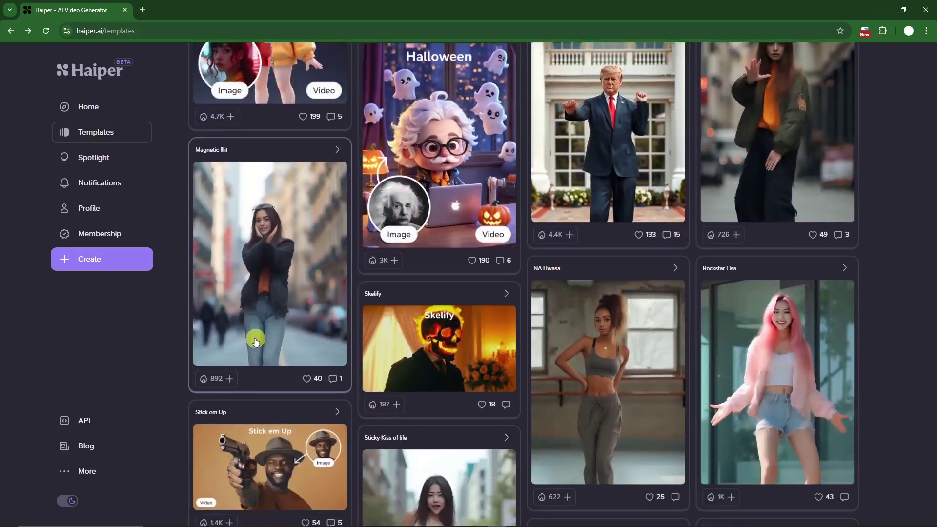
scroll(423, 287, down, 1)
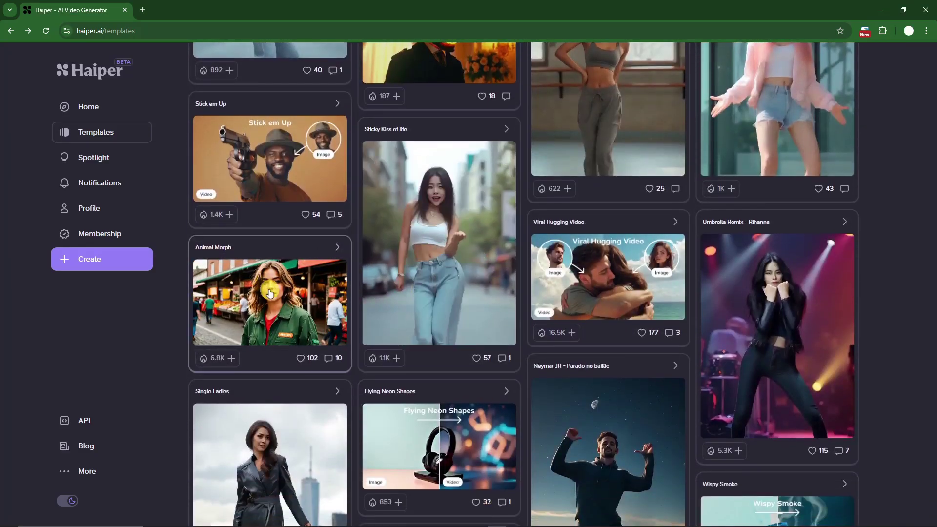
click(282, 295)
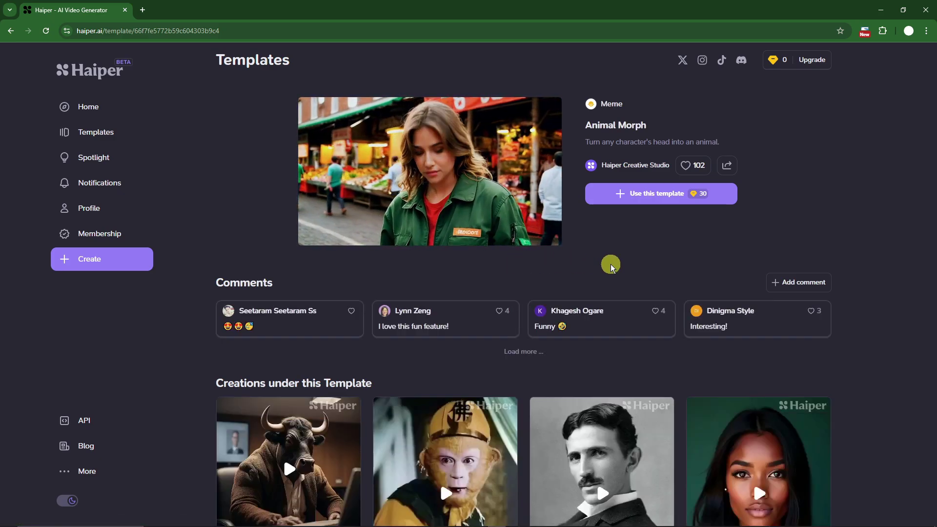
scroll(474, 190, down, 5)
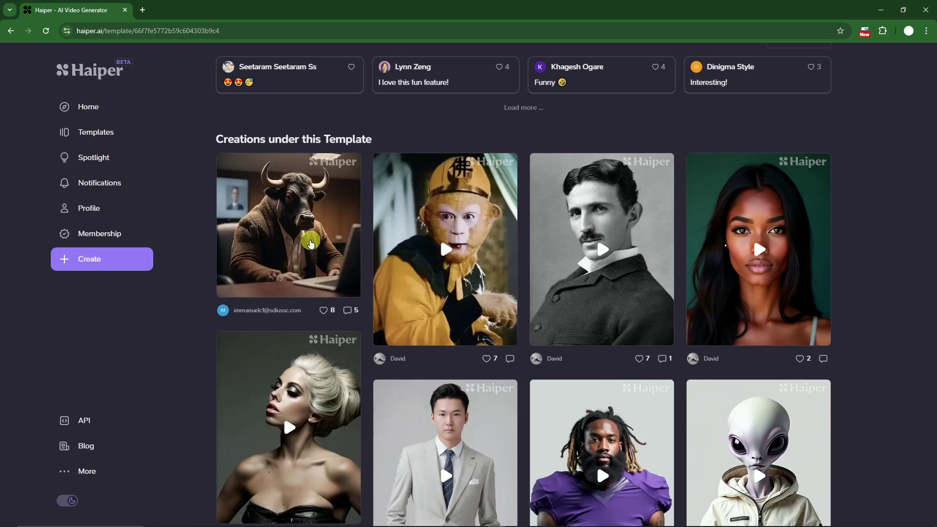
scroll(311, 243, up, 5)
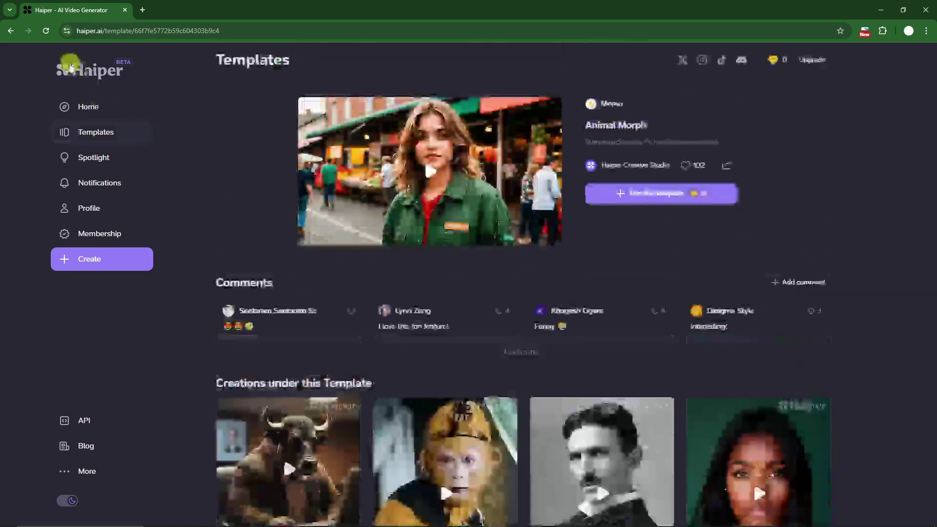
- Go to the Home page and look through the featured templates and community creations
click(96, 110)
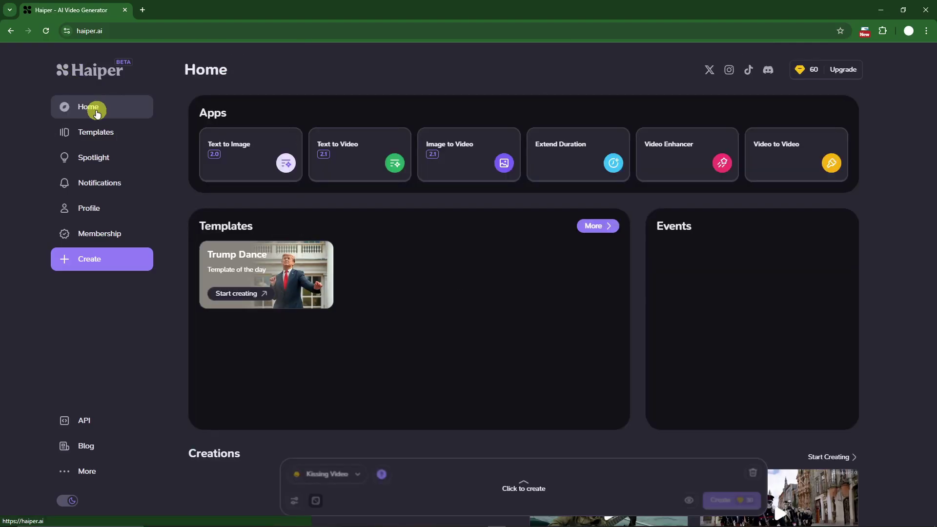
scroll(604, 401, down, 10)
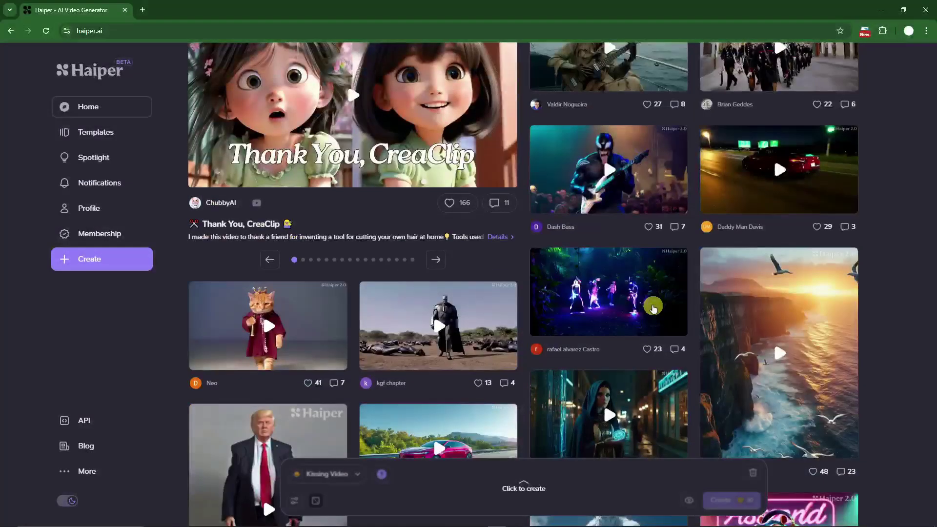
scroll(819, 331, up, 5)
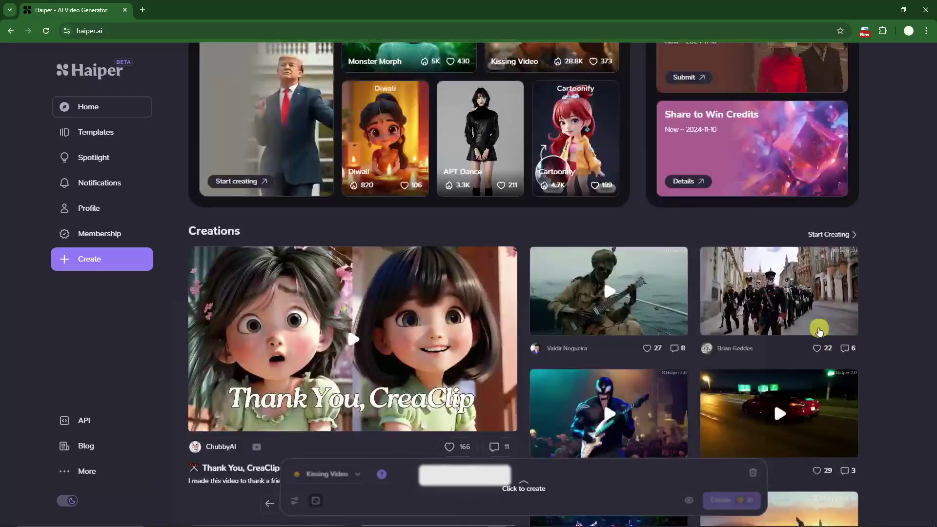